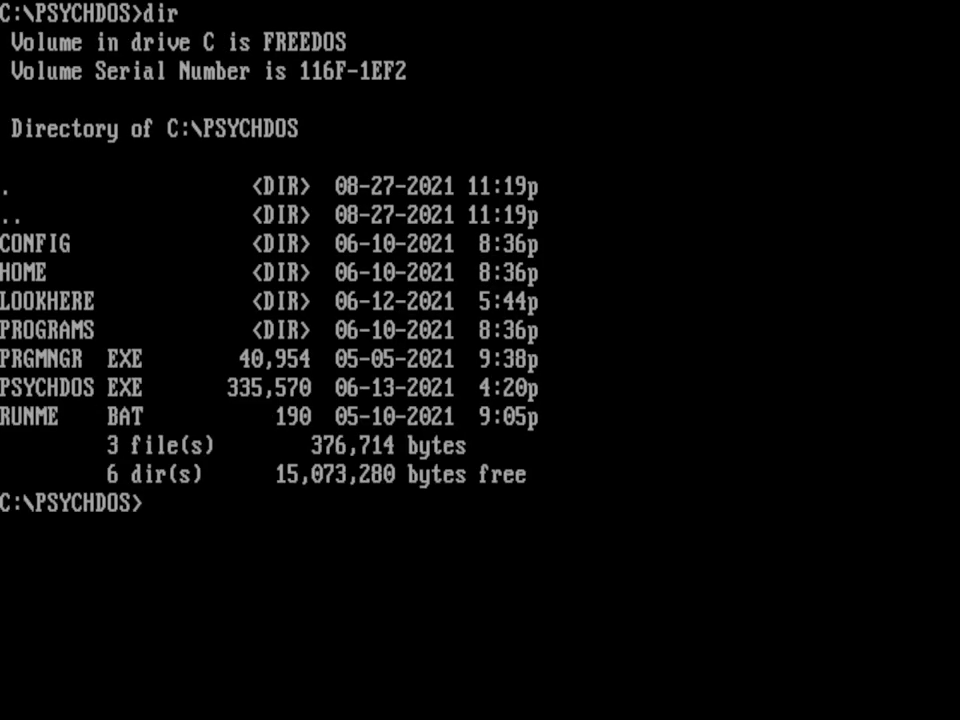
Step: List the PSYCHDOS folder contents and start PsychDOS by running runme.bat
type("type runme.bat")
key("Return")
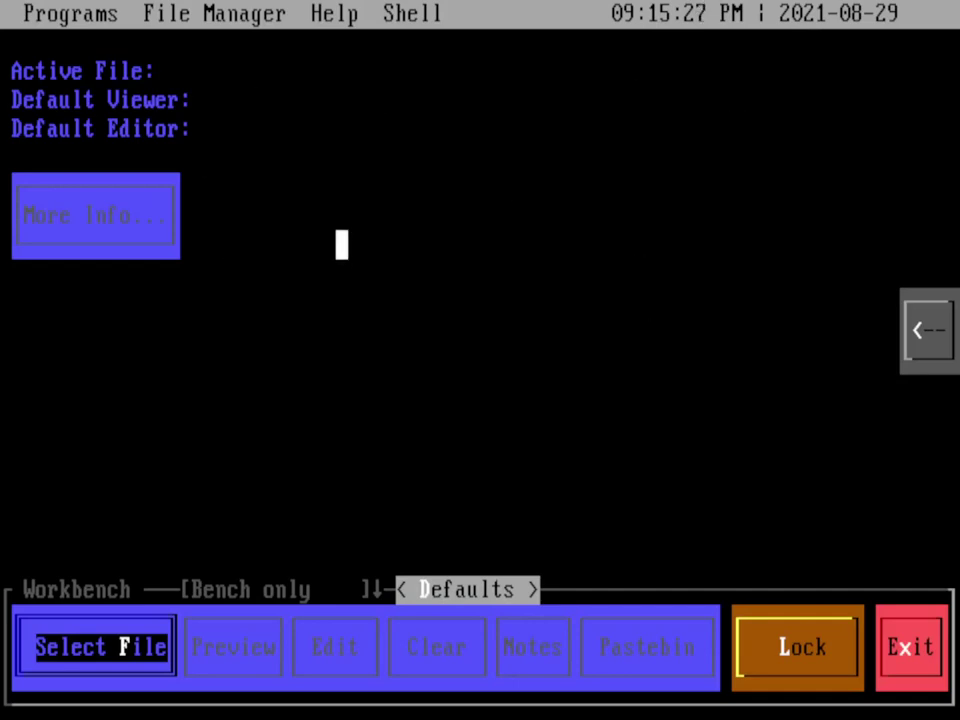
Step: Browse each program category, Accessories through System, then close the program menus
left_click(65, 14)
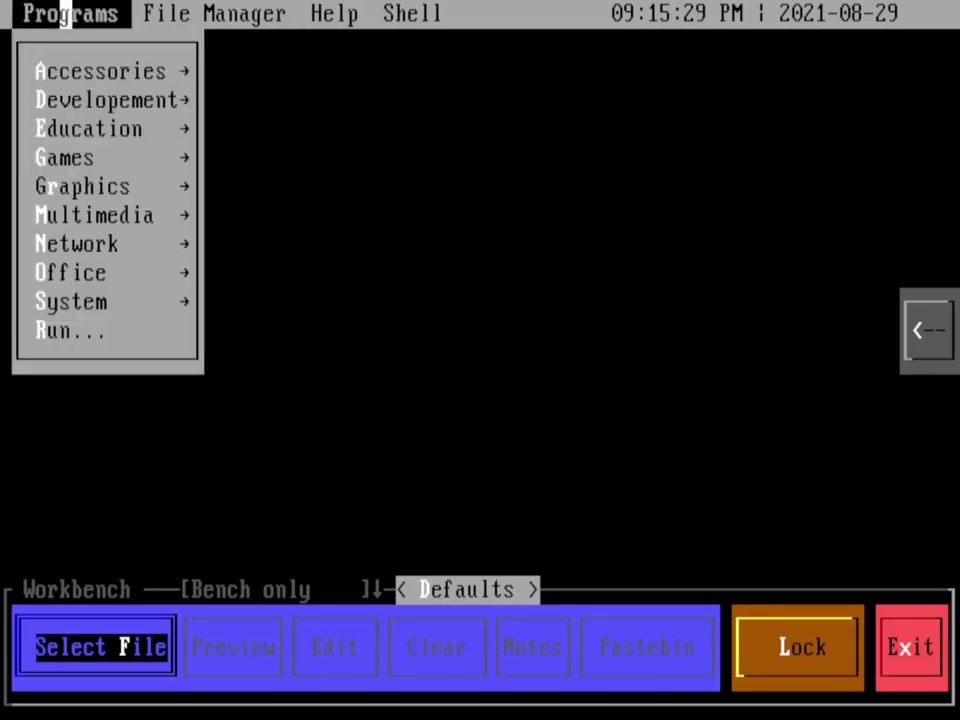
left_click(77, 71)
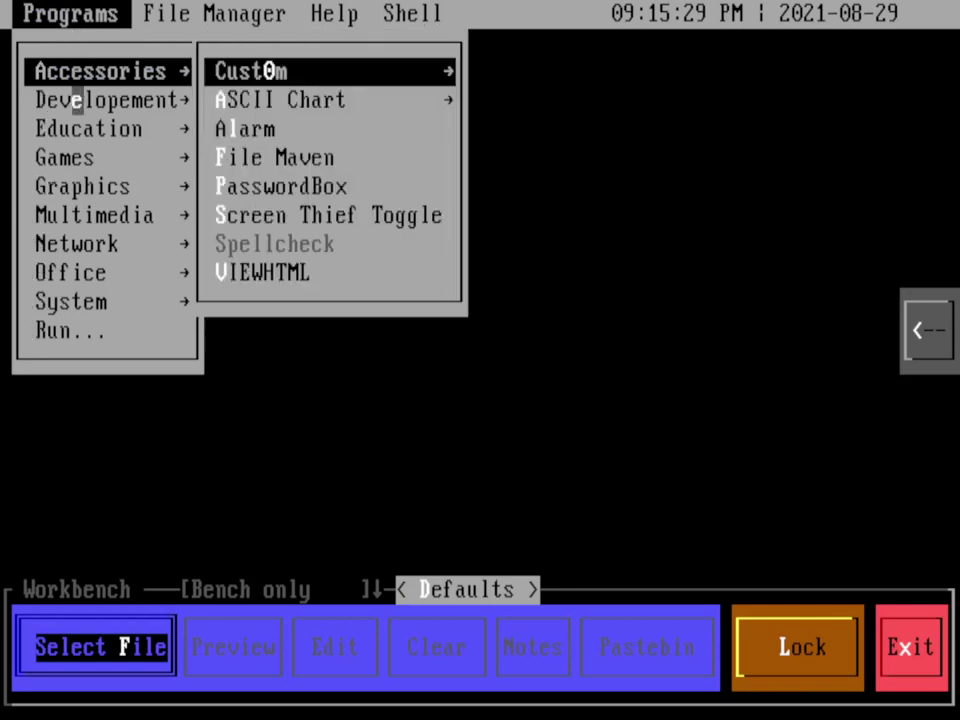
left_click(76, 100)
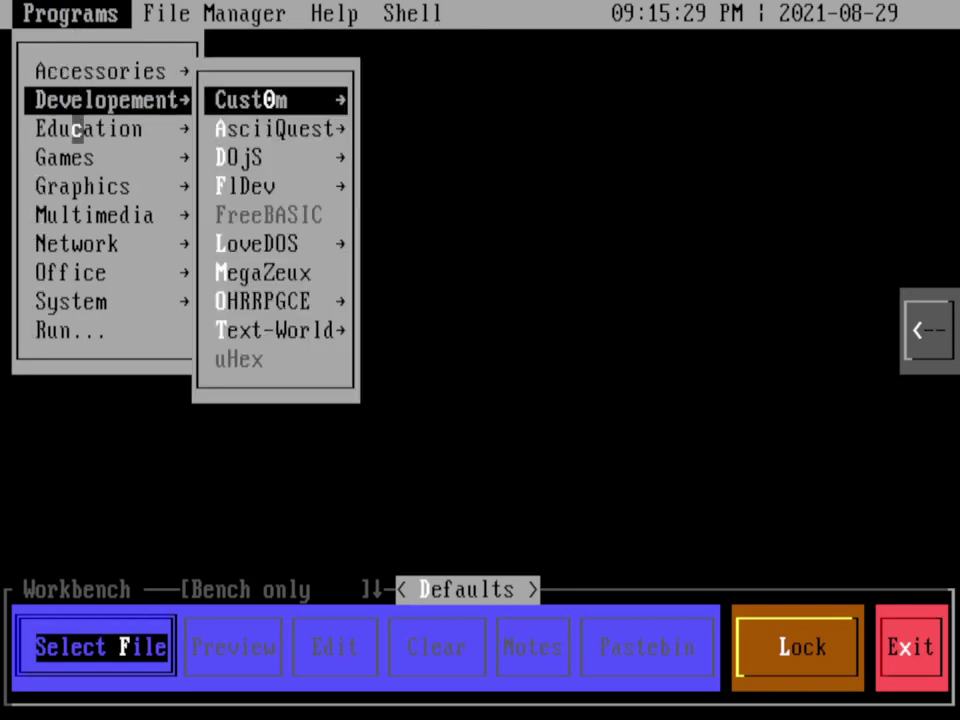
left_click(76, 128)
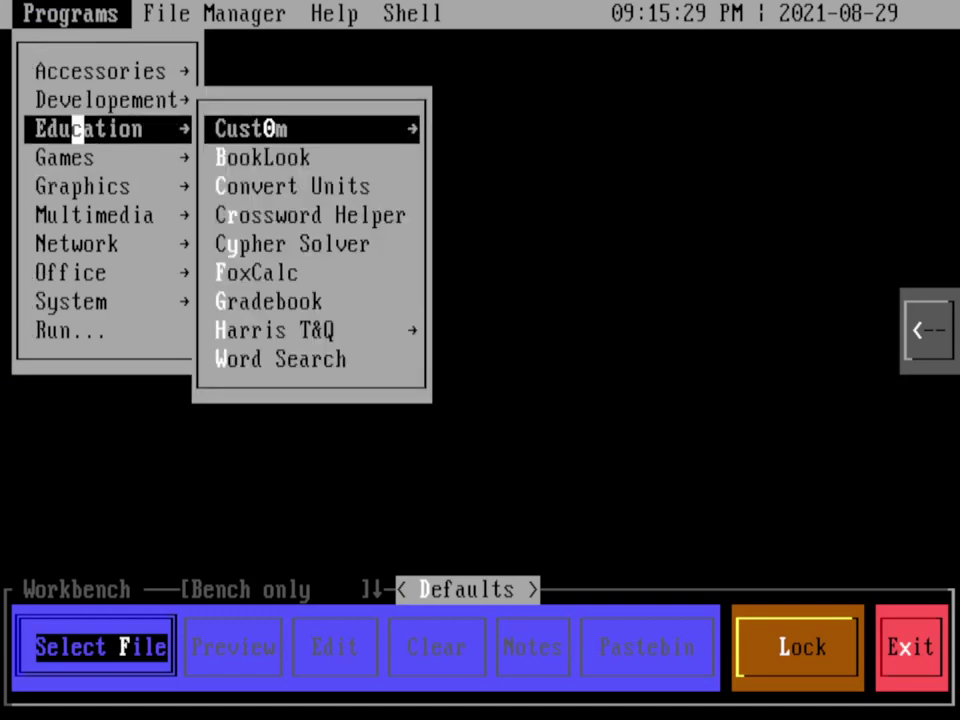
left_click(76, 157)
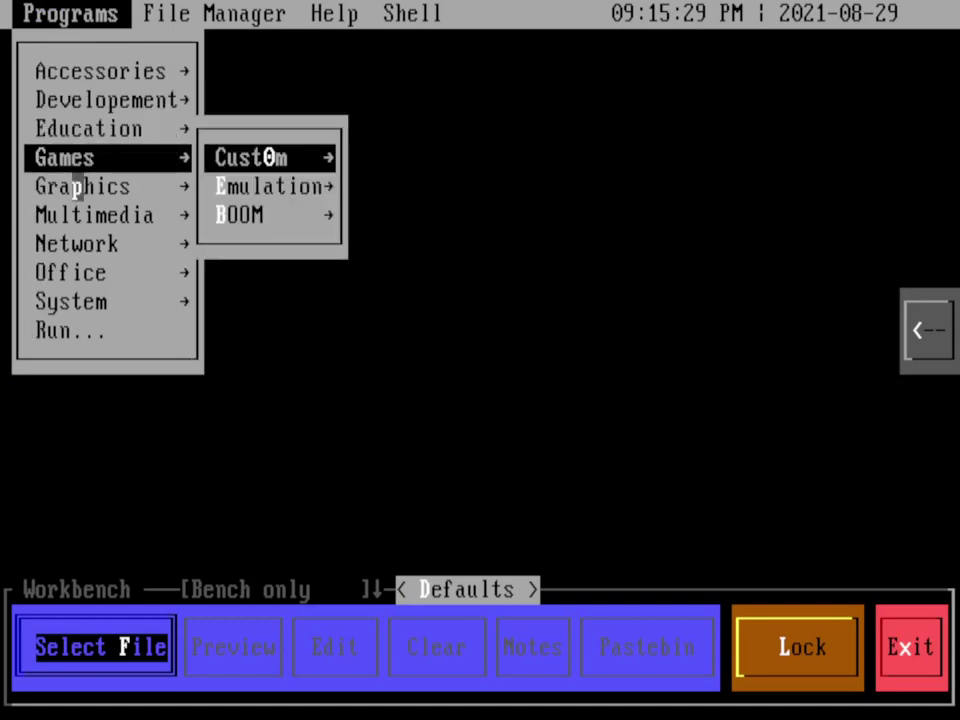
left_click(79, 186)
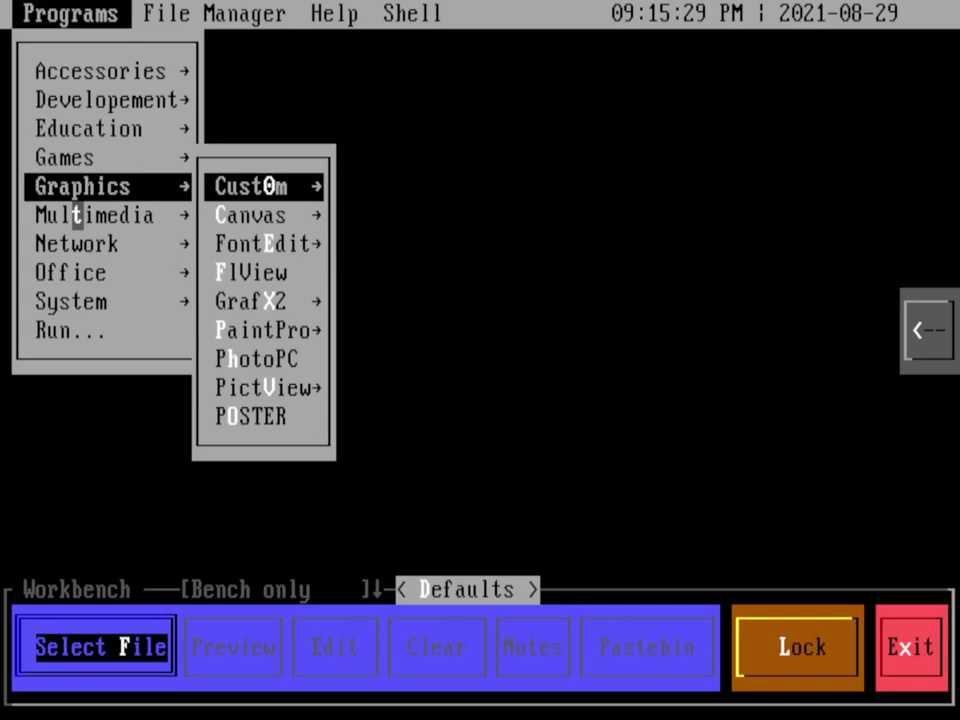
left_click(76, 215)
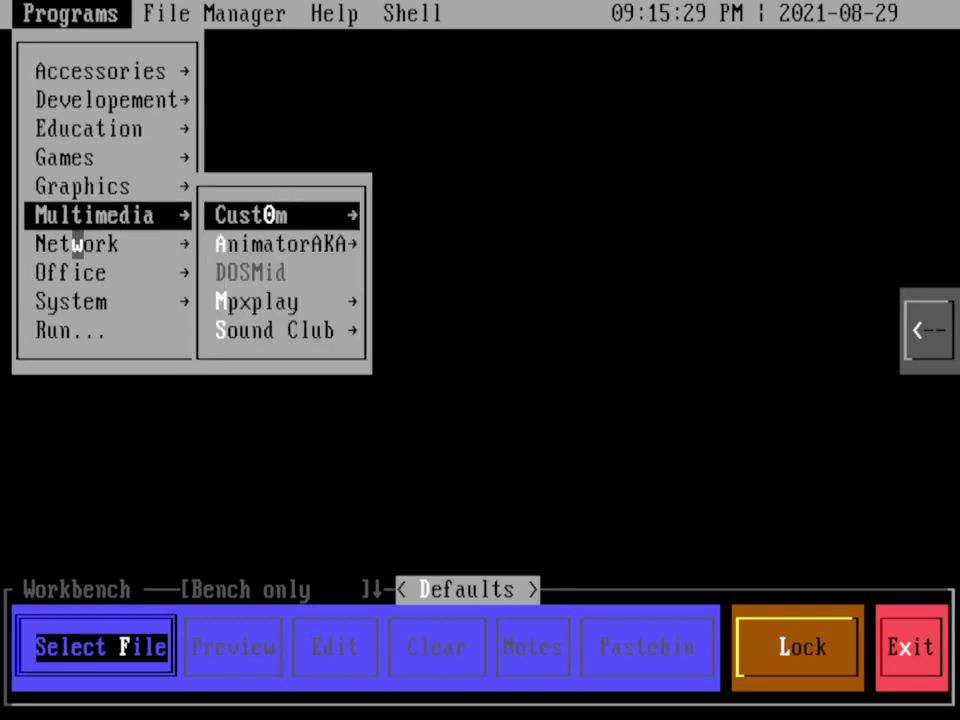
left_click(76, 244)
left_click(76, 272)
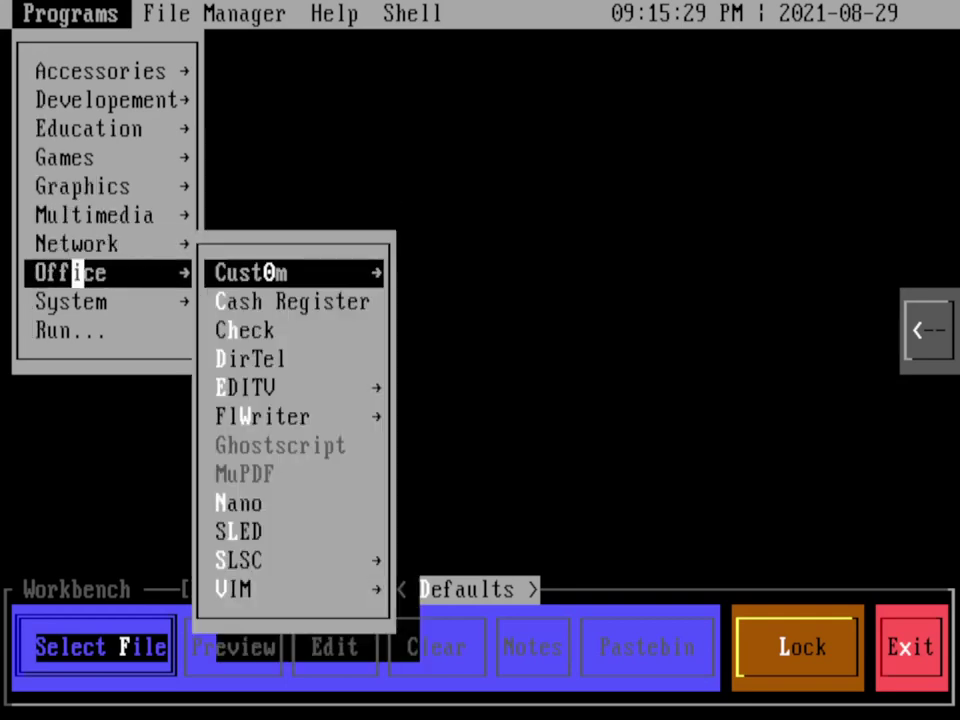
left_click(76, 301)
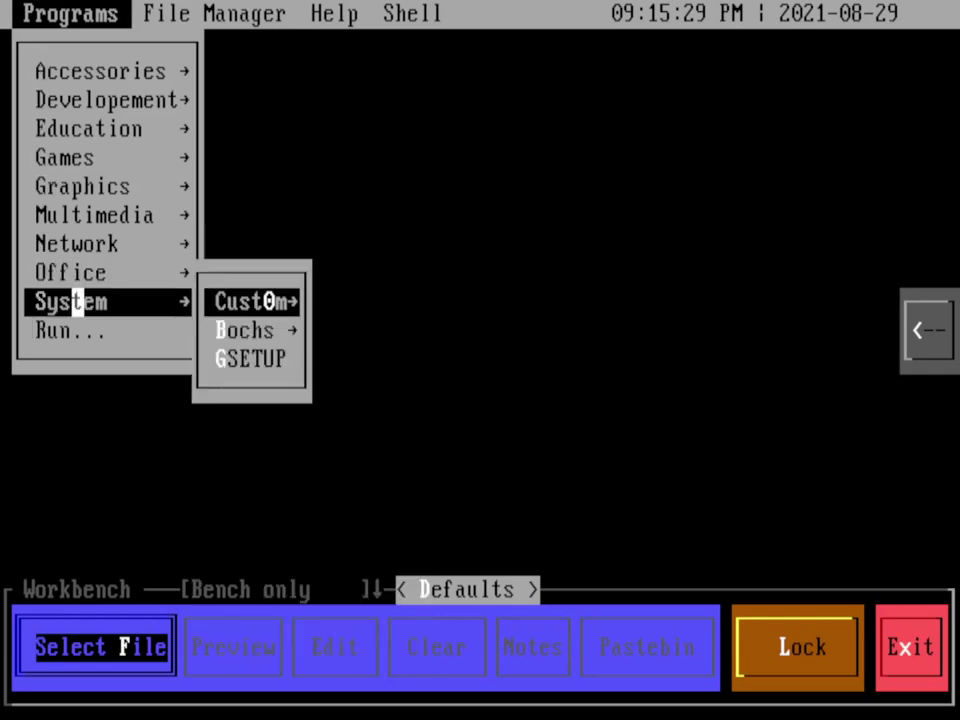
left_click(570, 301)
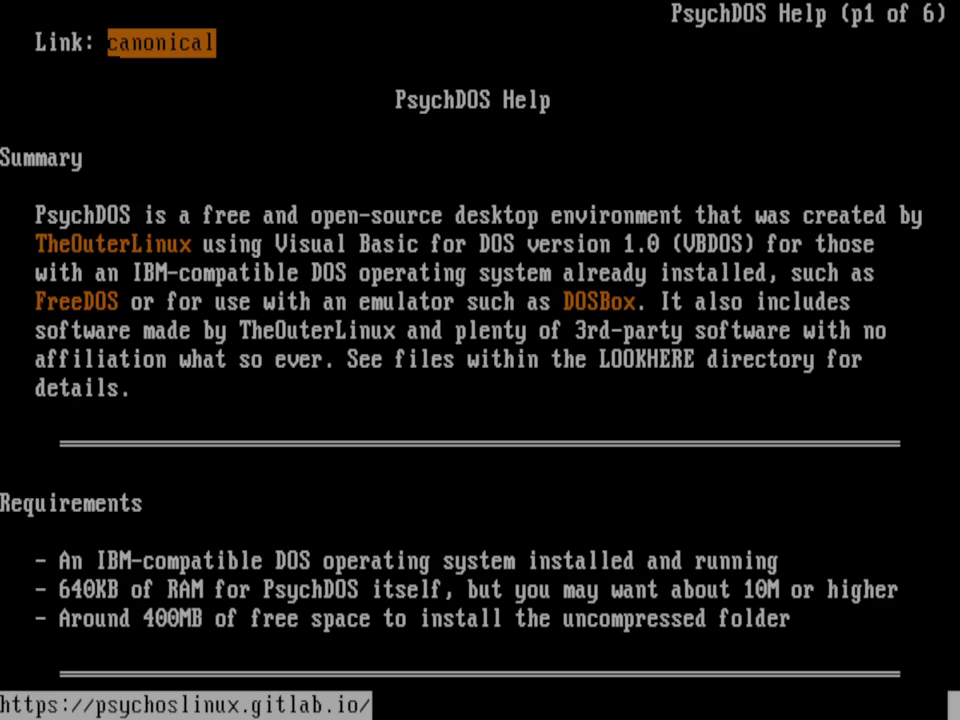
Step: Page through the Help document from page 2 to the last page, 6
key("Page_Down")
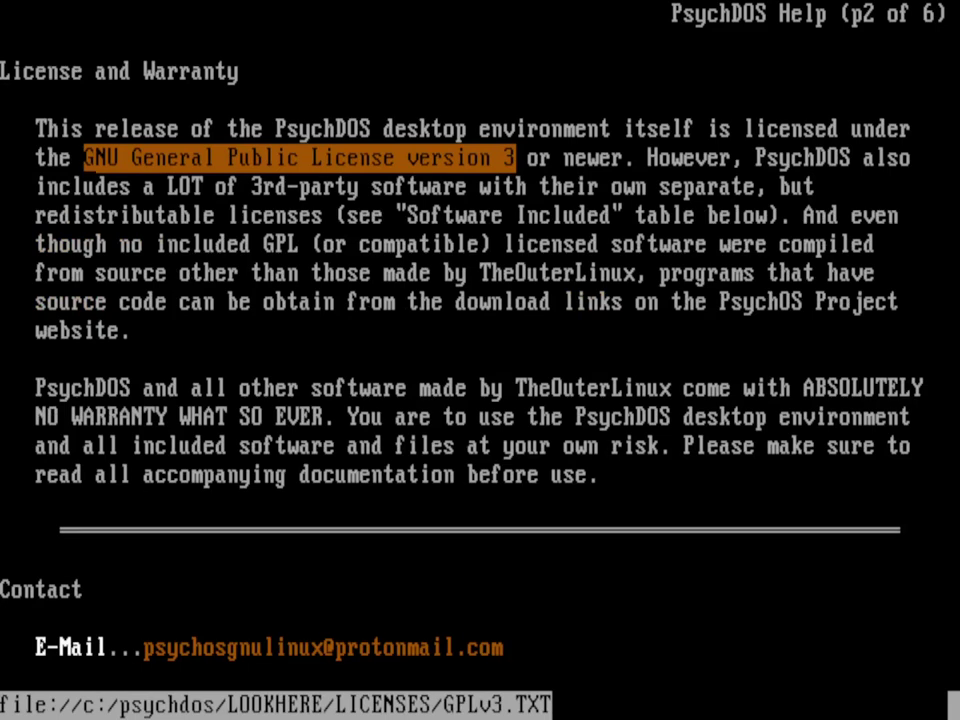
key("Page_Down")
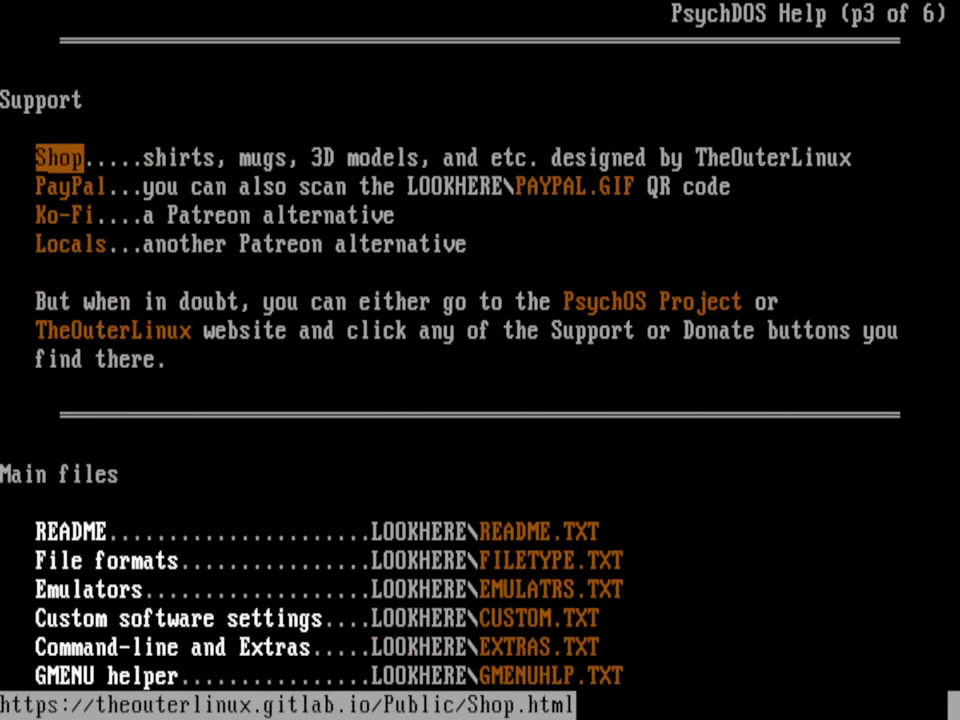
key("Page_Down")
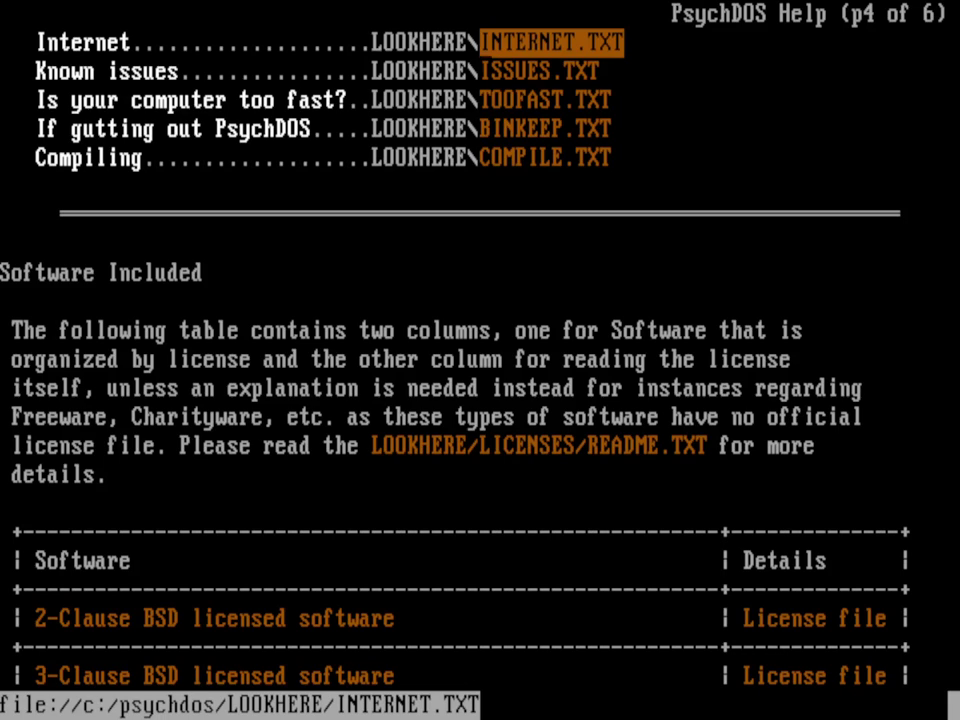
key("Page_Down")
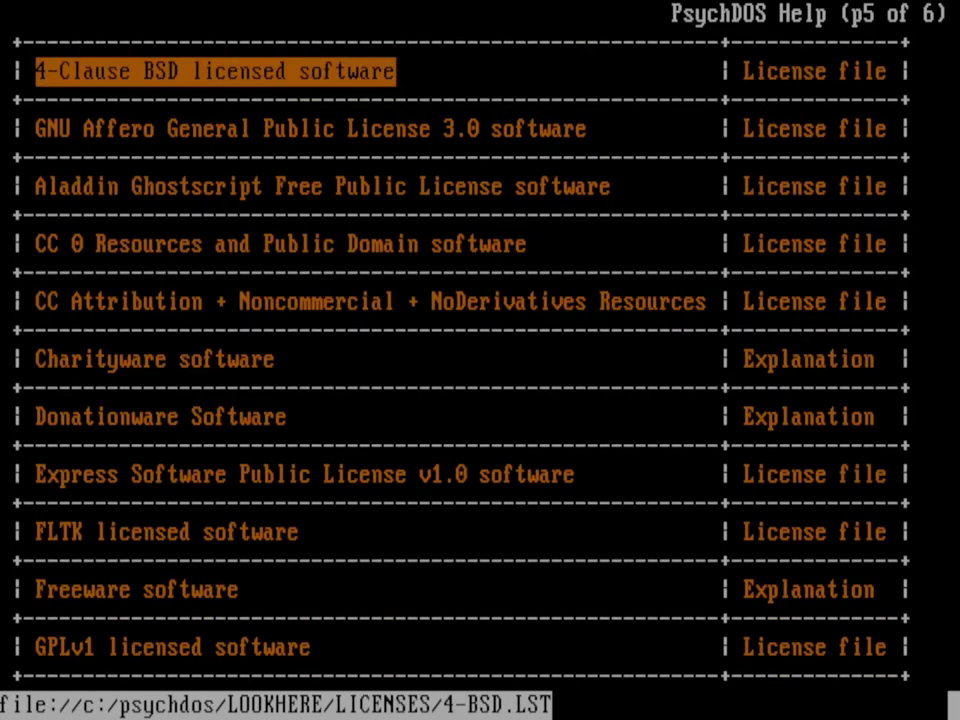
key("Page_Down")
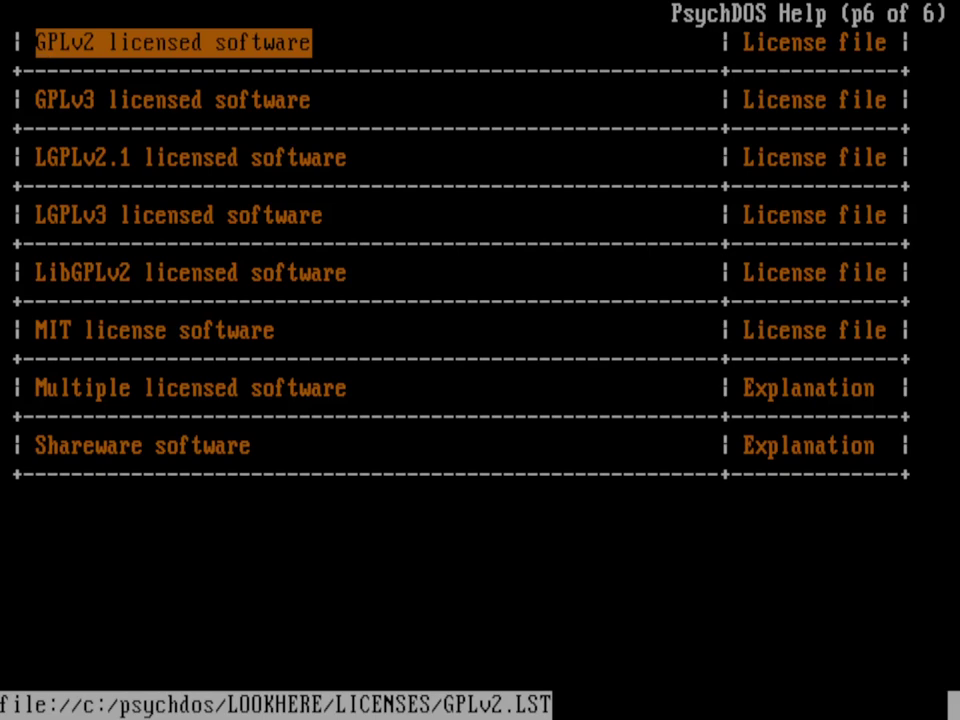
Step: Follow the Shareware explanation link, then quit the help viewer with Q and confirm
left_click(809, 445)
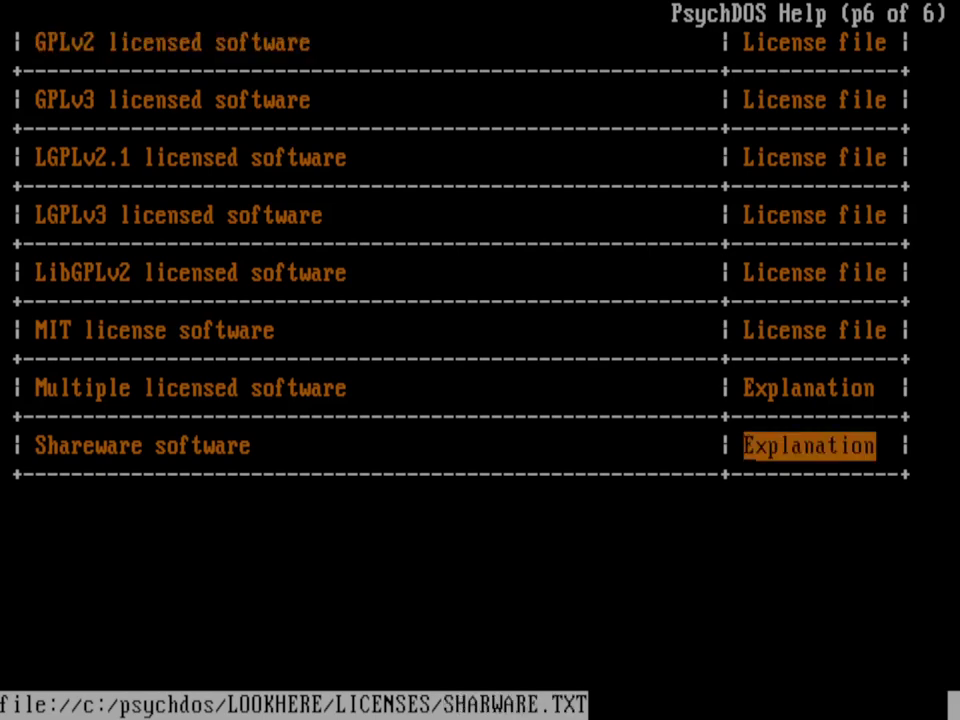
key("q")
key("Return")
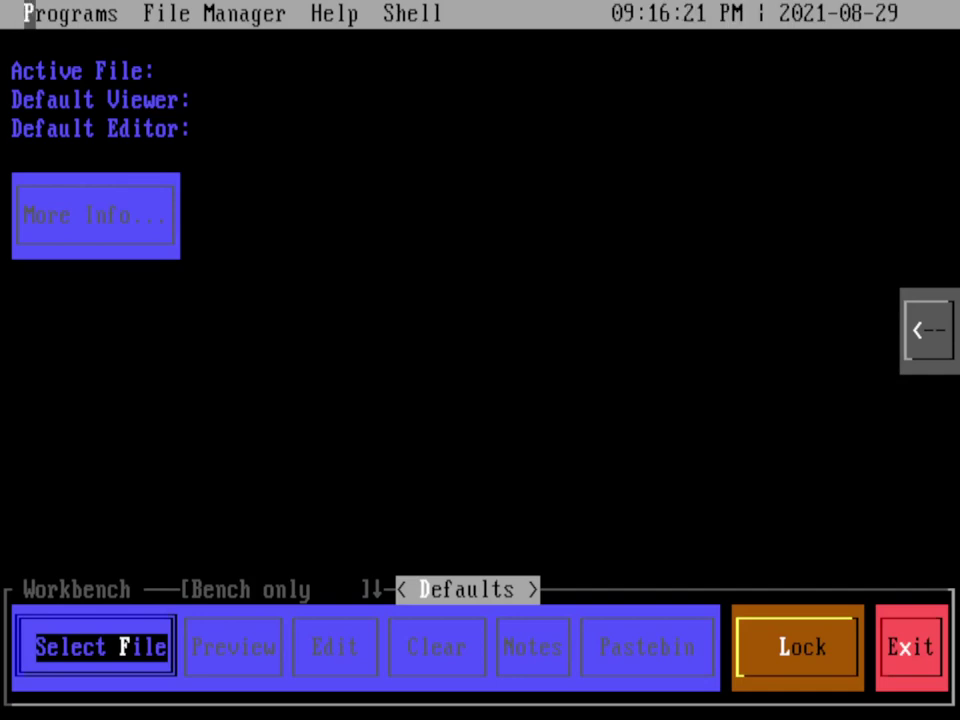
Step: Launch FoxCalc from the Education programs and add 66 + 33 to get 99
left_click(29, 13)
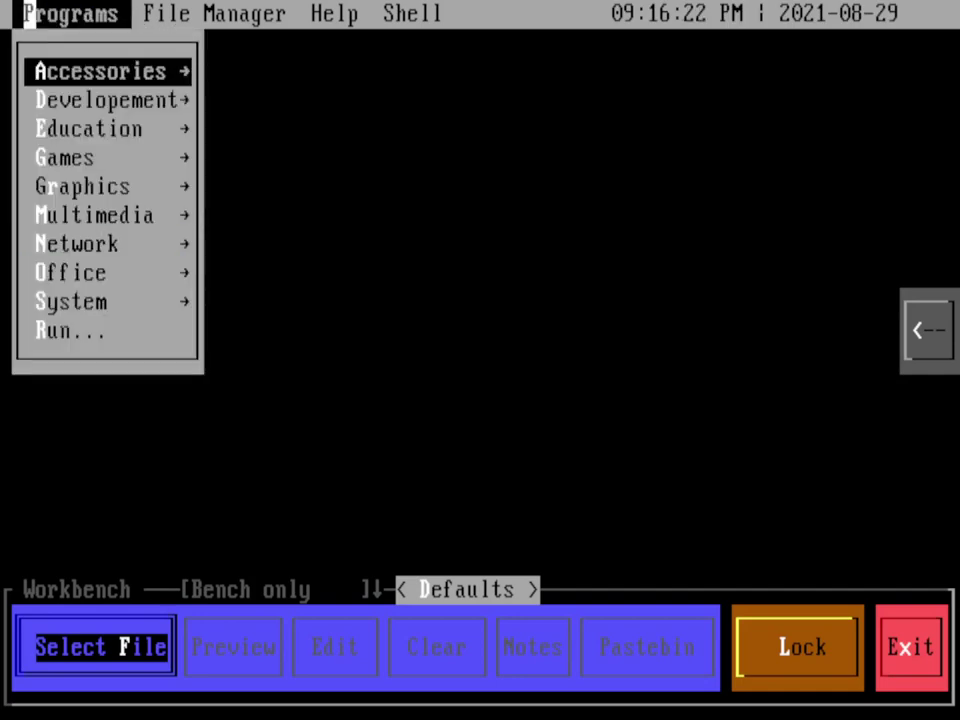
left_click(62, 128)
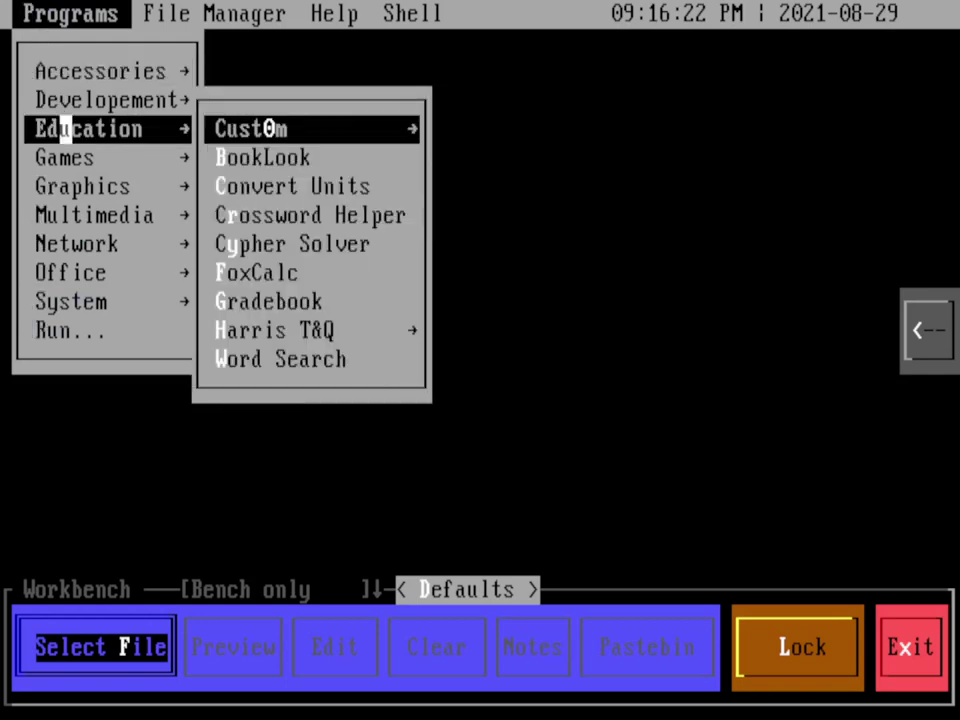
left_click(264, 272)
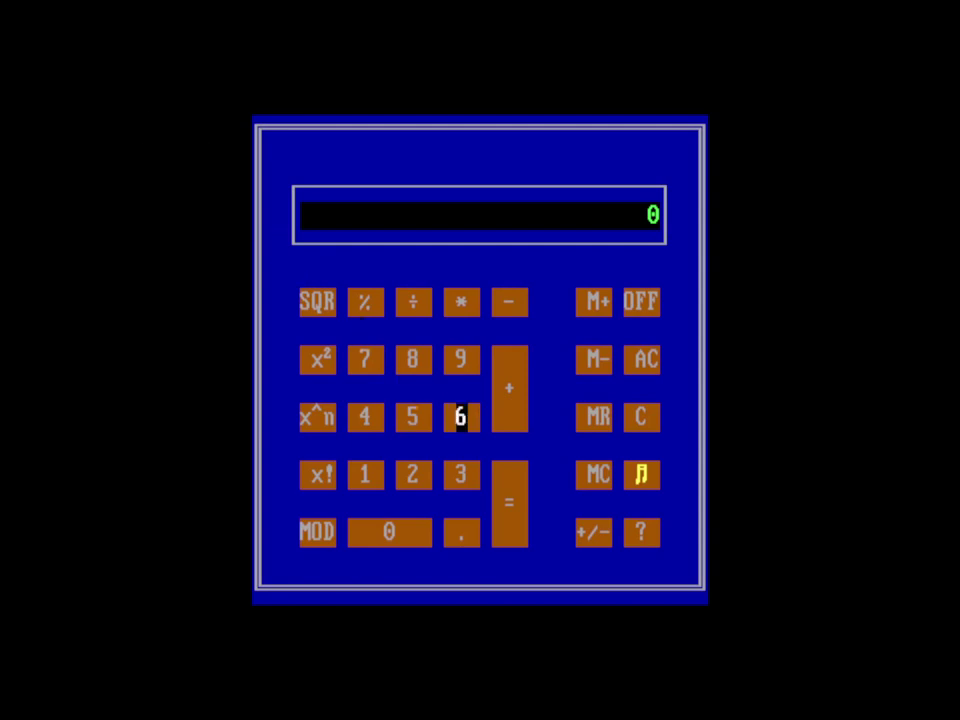
left_click(461, 417)
left_click(461, 417)
left_click(509, 388)
left_click(461, 475)
left_click(461, 475)
left_click(509, 503)
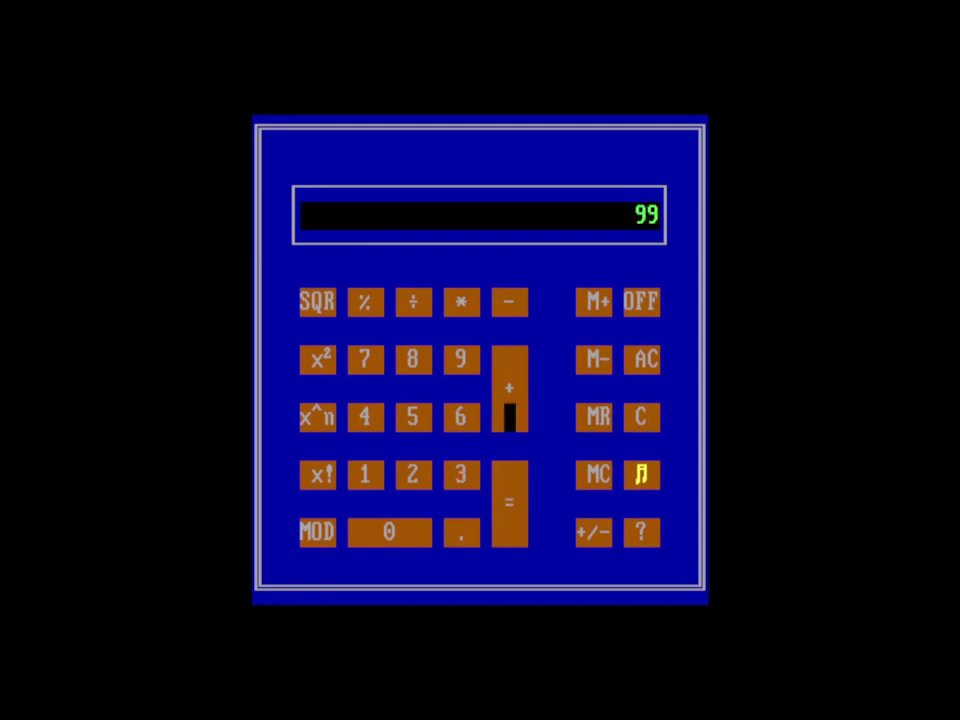
Step: Add 1 to reach 100, divide by 4 for 25, and toggle the calculator sound
left_click(370, 474)
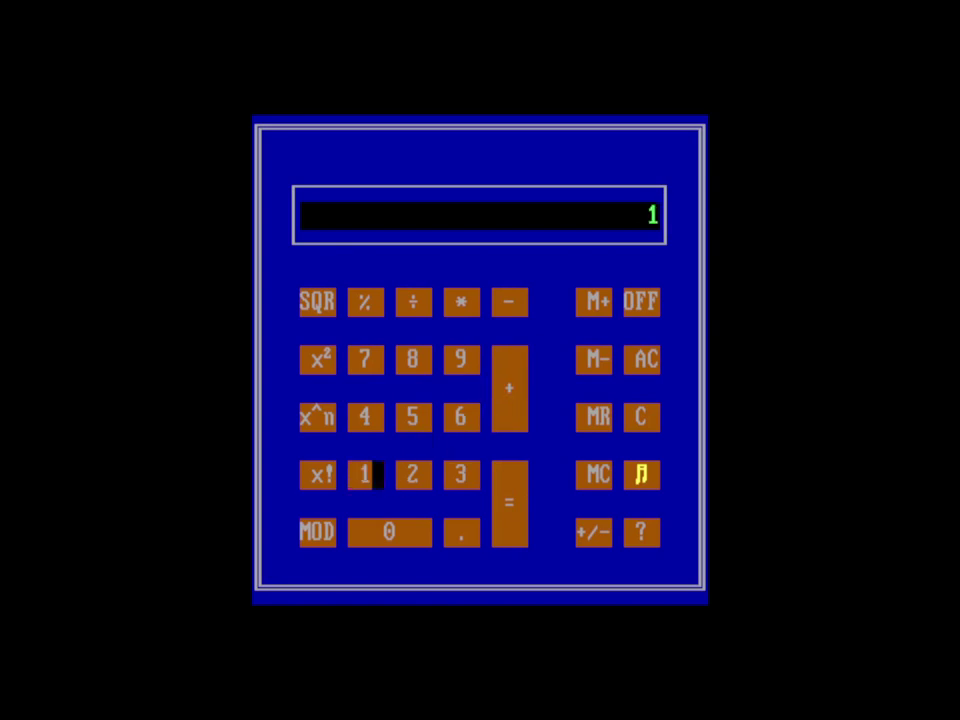
left_click(509, 475)
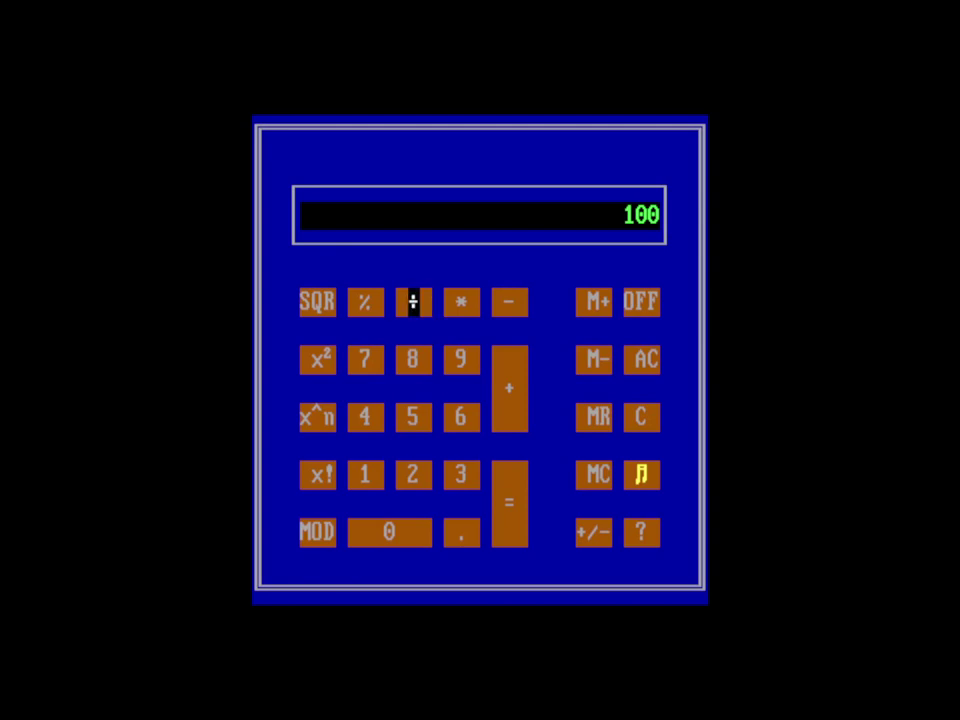
left_click(376, 416)
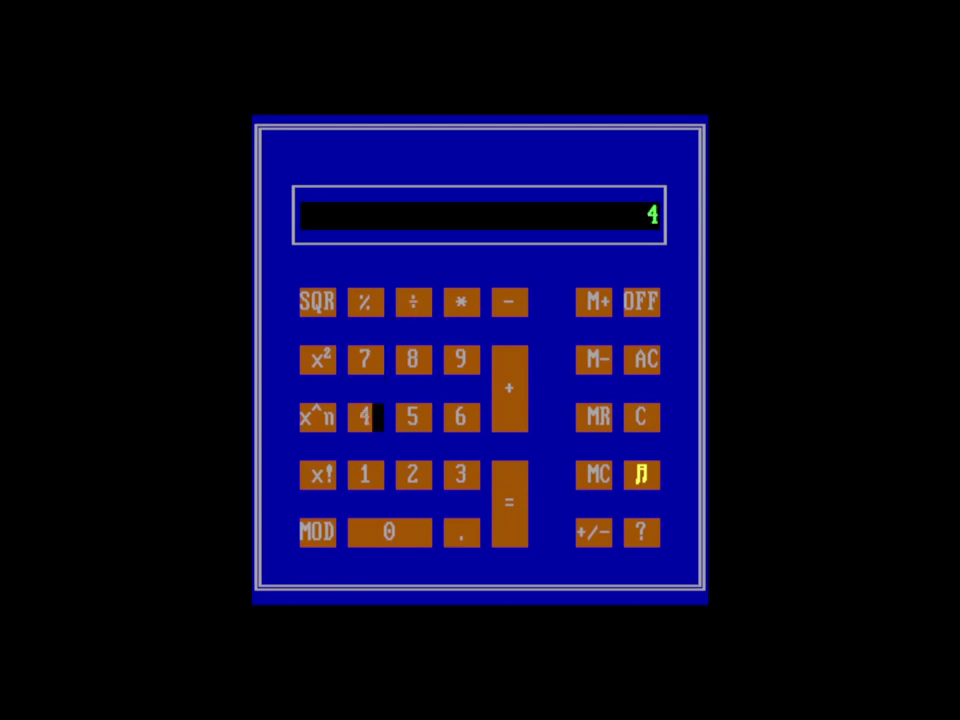
left_click(497, 503)
left_click(643, 474)
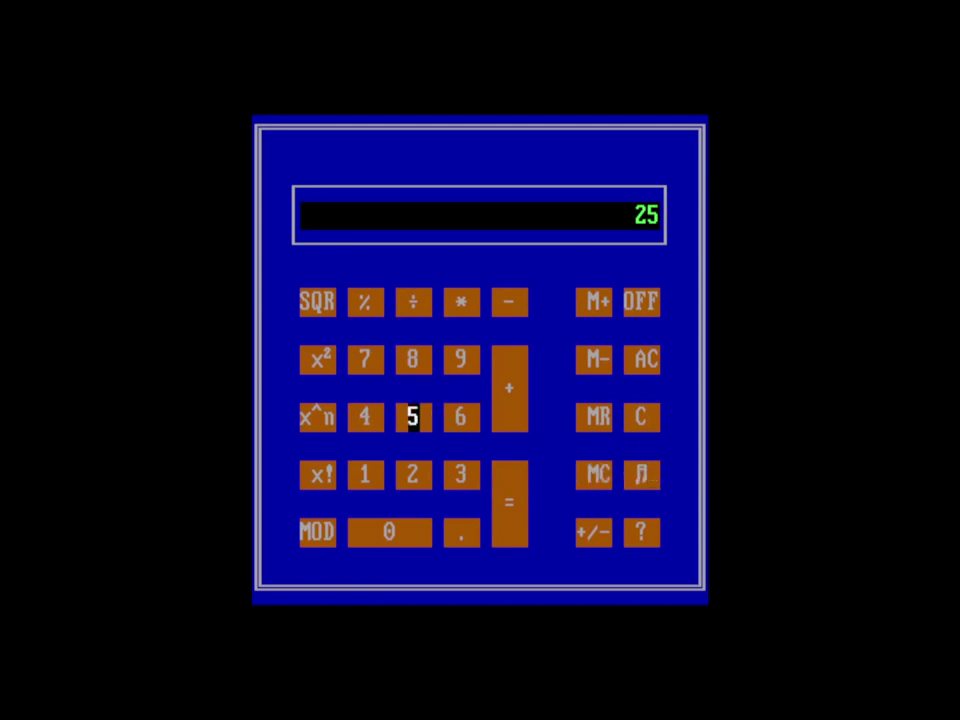
Step: Divide 25 by 5, multiply the result by 3 to get 15, then switch FoxCalc off
left_click(412, 301)
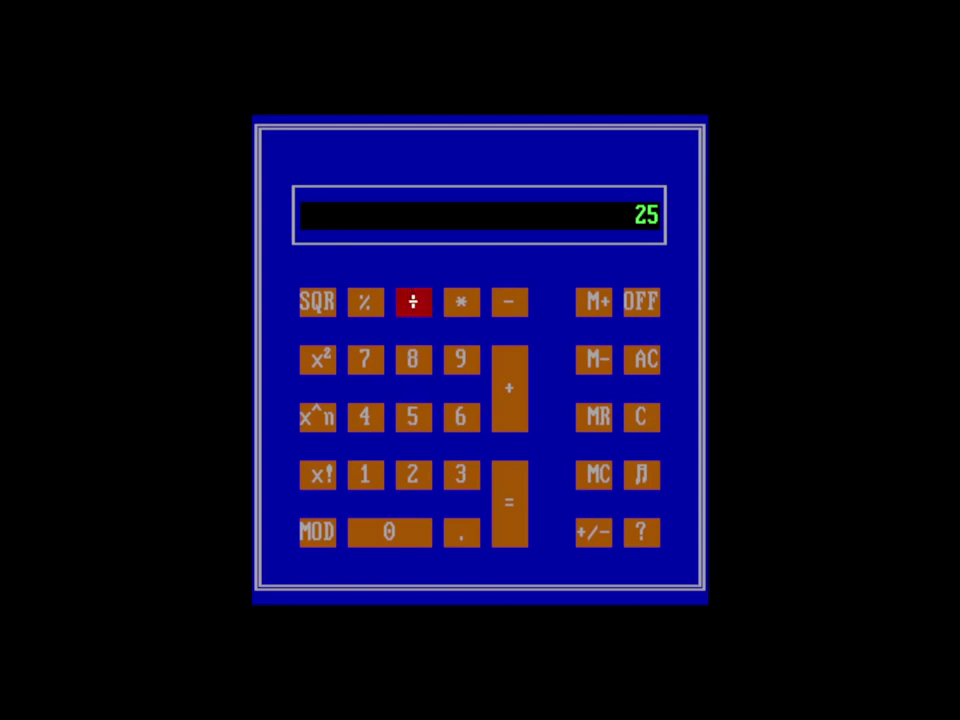
left_click(412, 417)
left_click(507, 495)
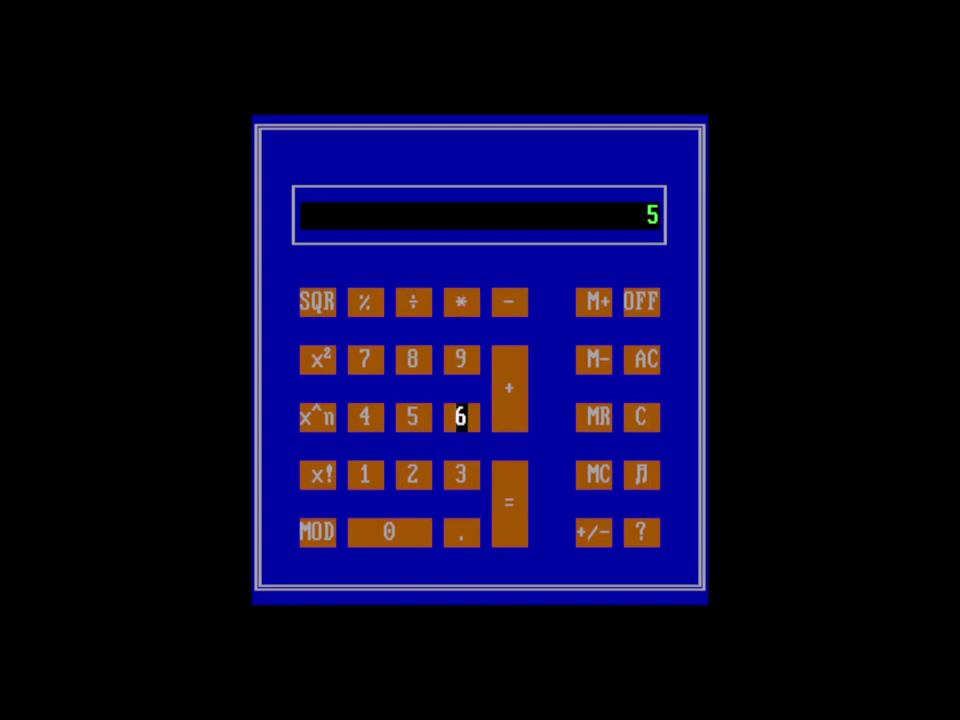
left_click(450, 474)
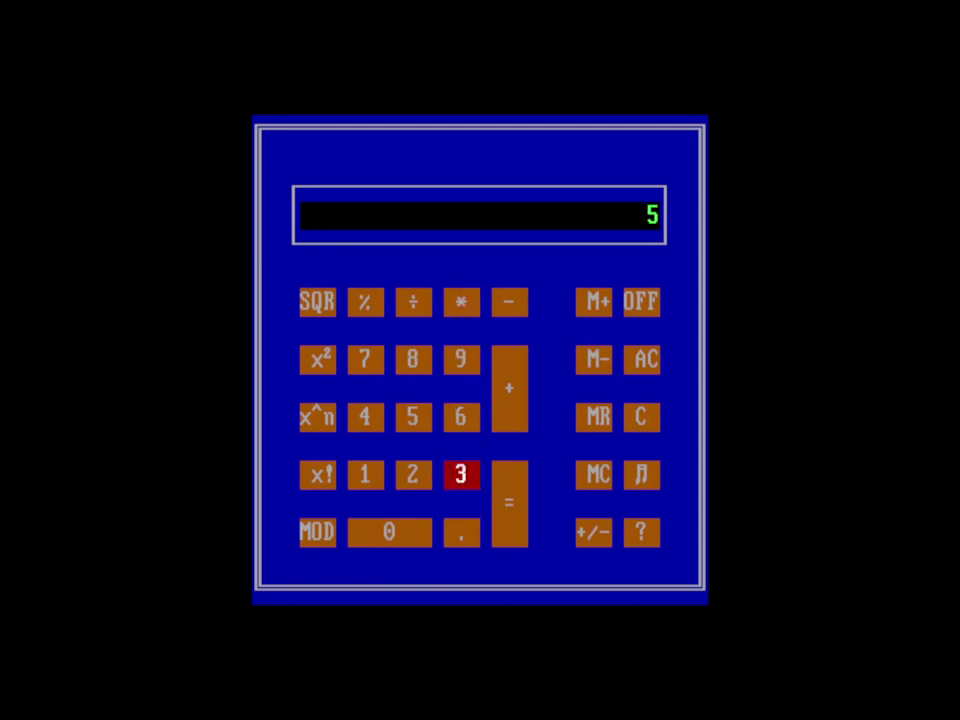
left_click(498, 504)
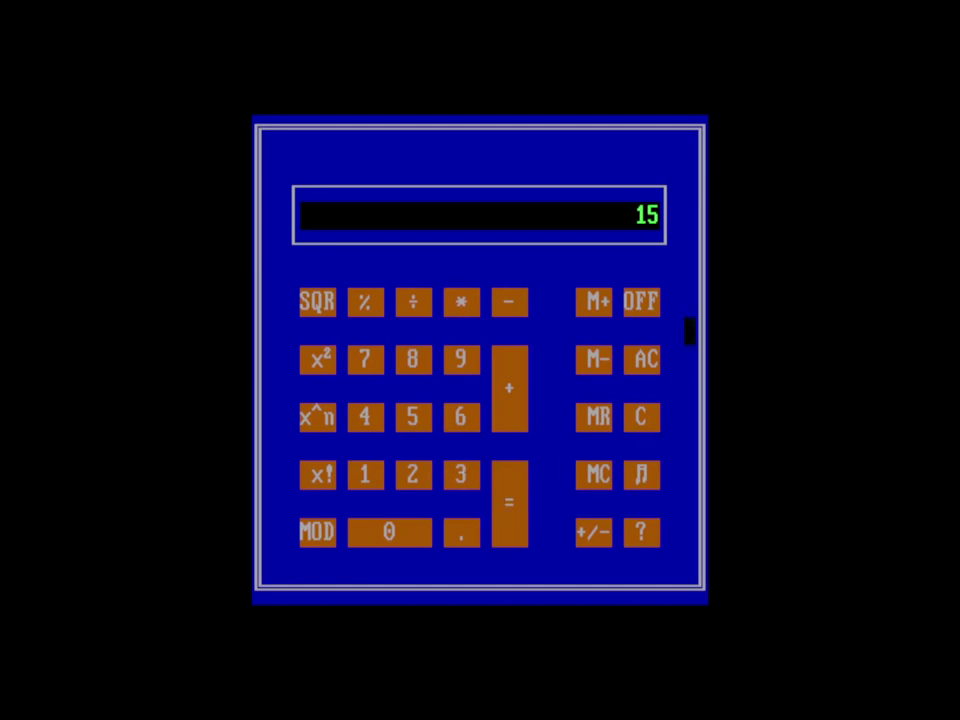
left_click(641, 302)
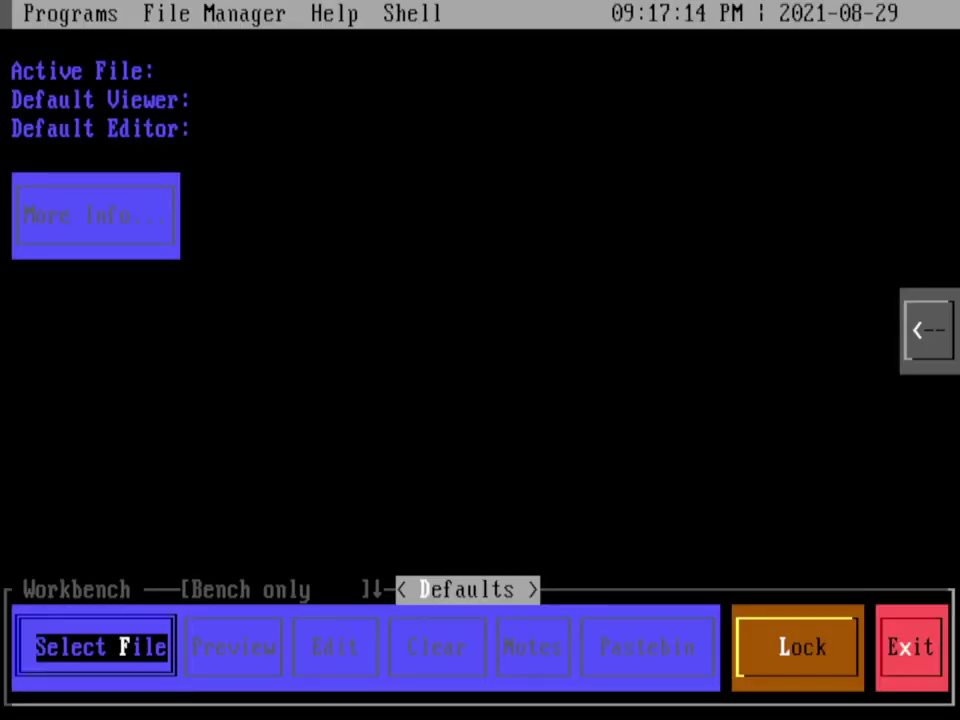
Step: Launch Convert Units in colour mode, read its instructions, and open the alphabetical unit index
left_click(66, 14)
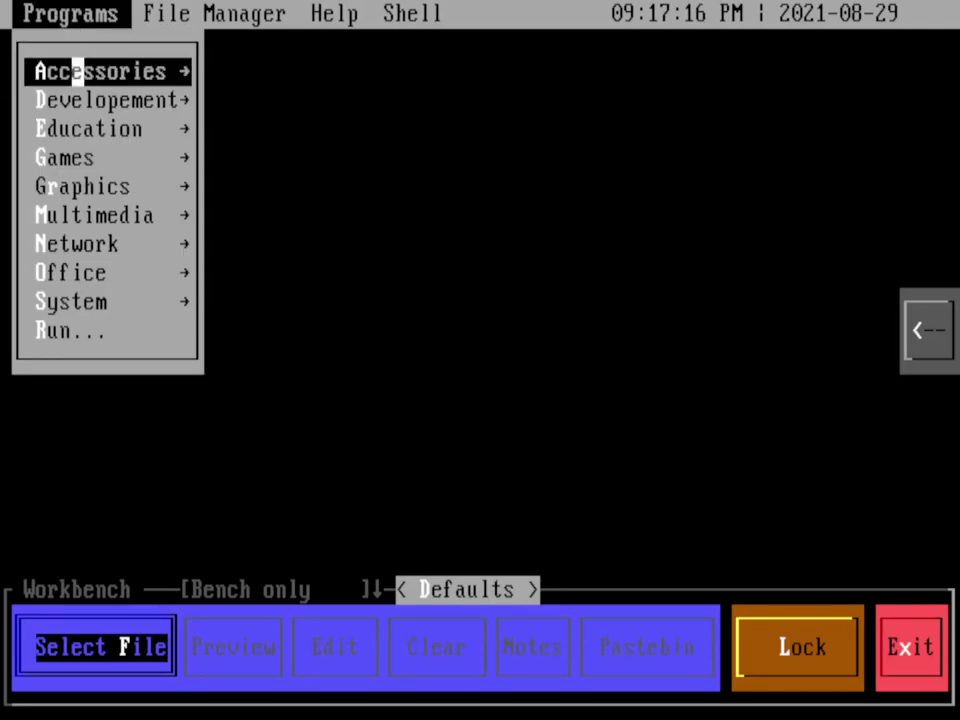
left_click(77, 128)
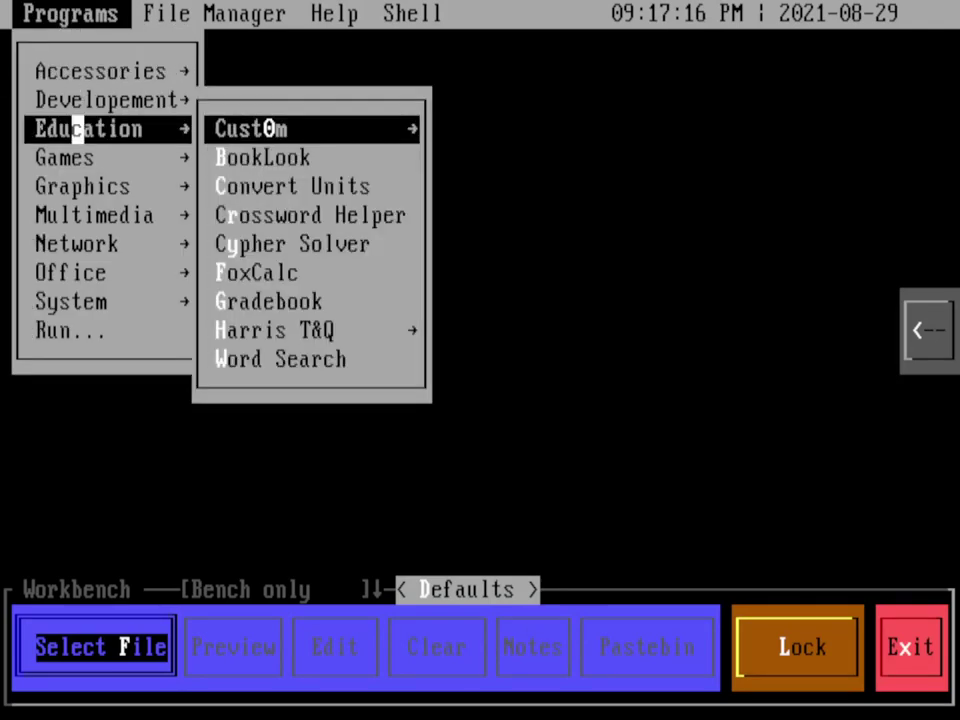
left_click(281, 186)
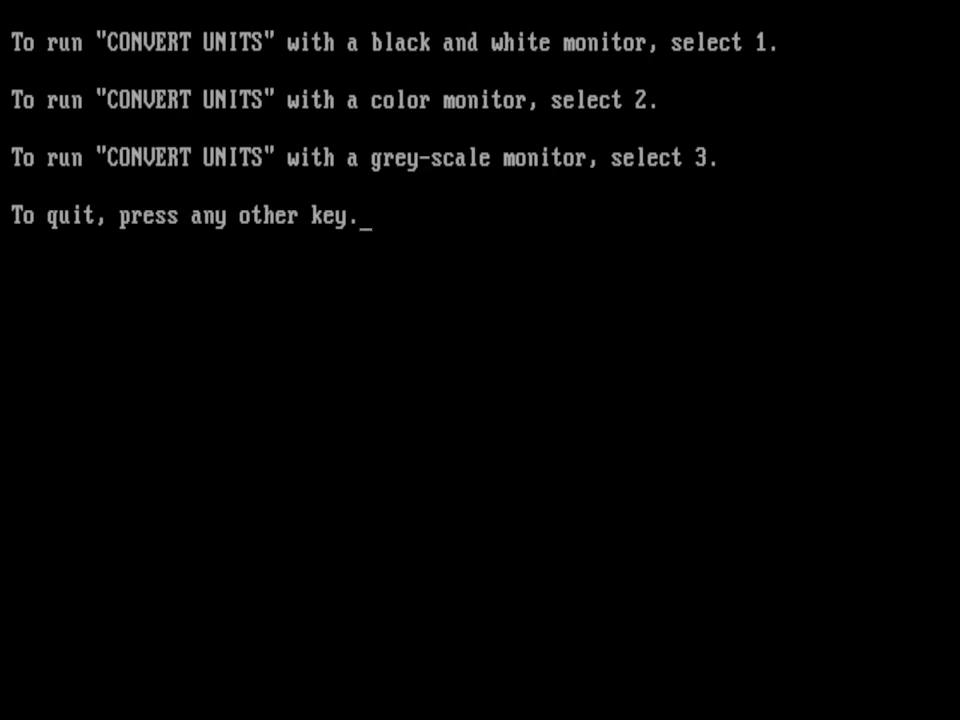
key("2")
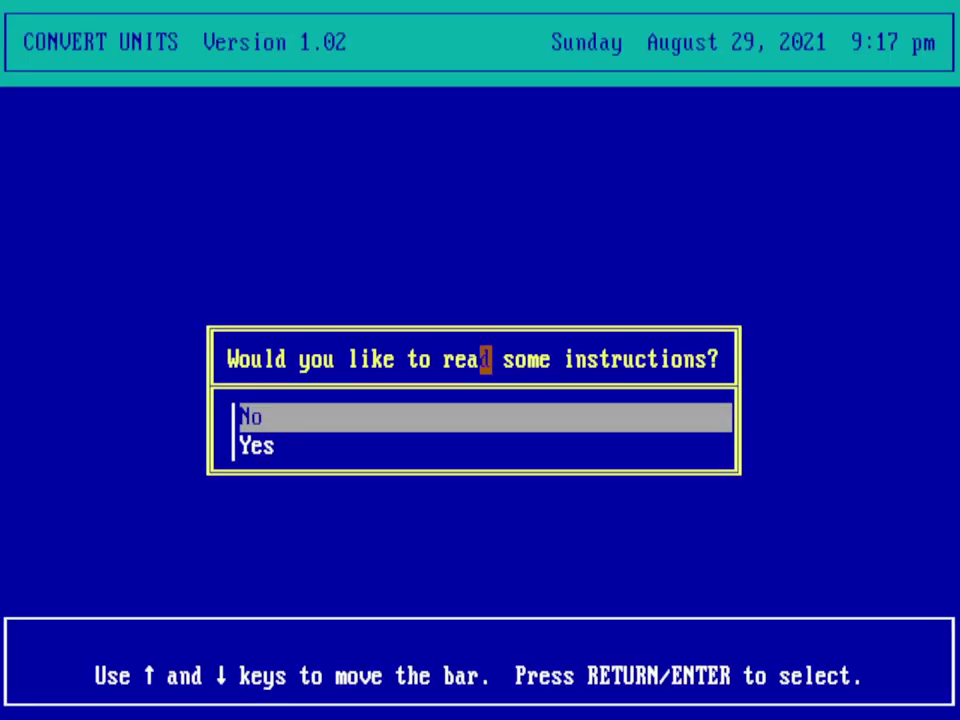
left_click(354, 446)
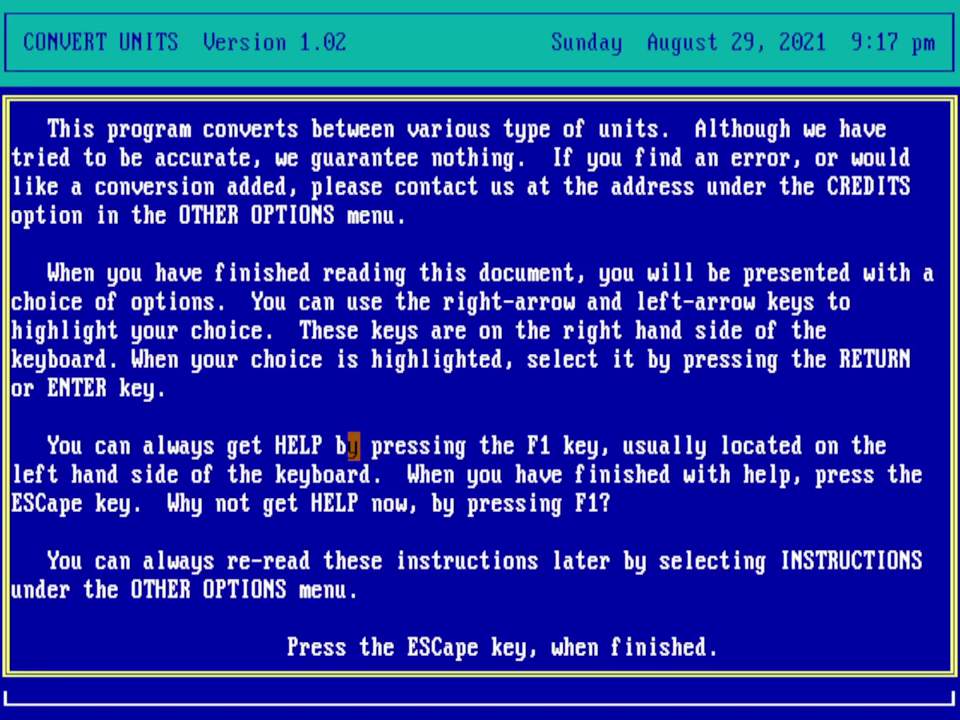
key("Escape")
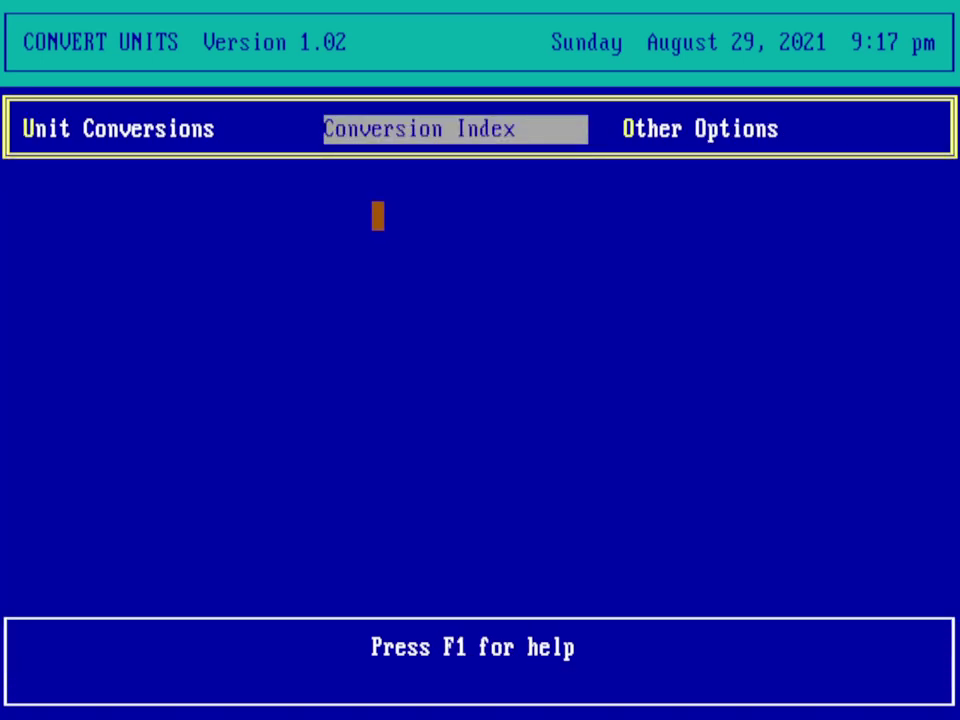
left_click(402, 129)
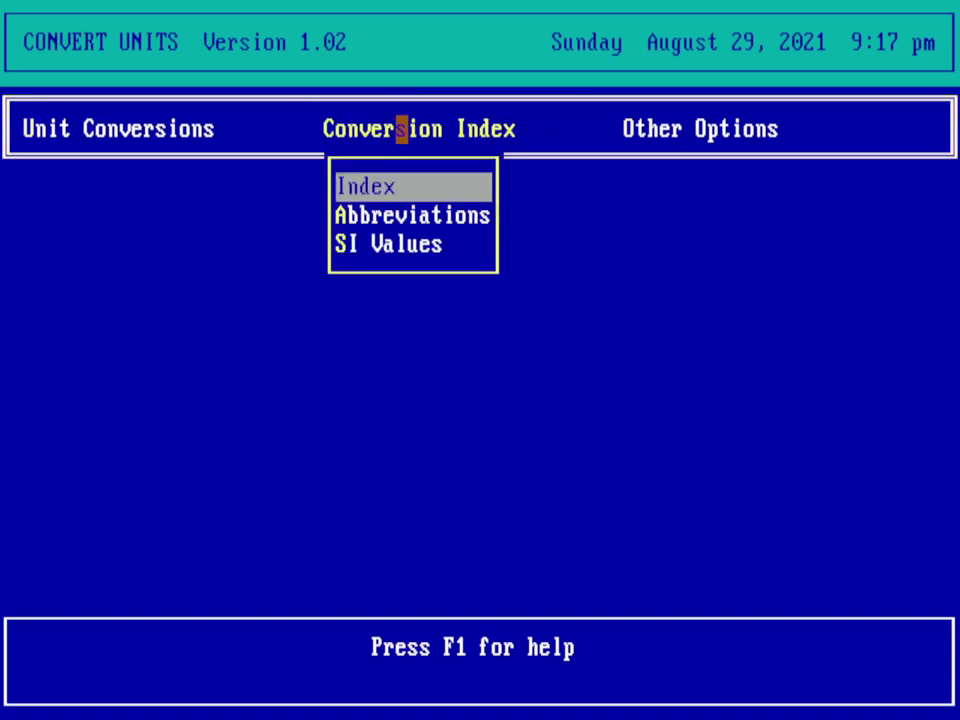
left_click(389, 186)
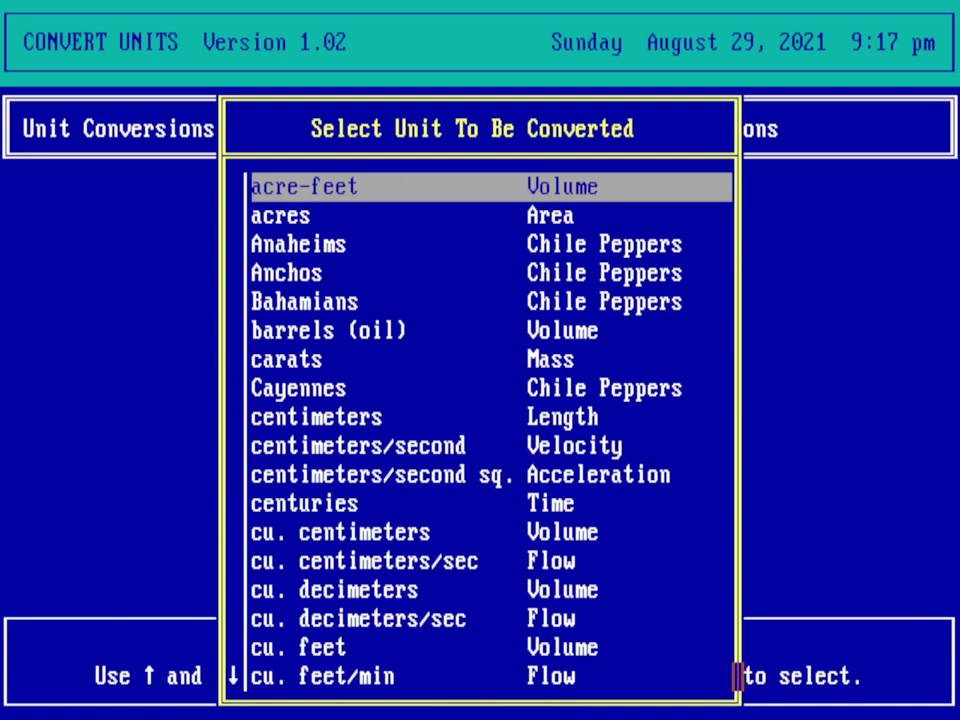
Step: Convert 10 centimeters to inches, getting 3.937008, and dismiss the result
left_click(294, 417)
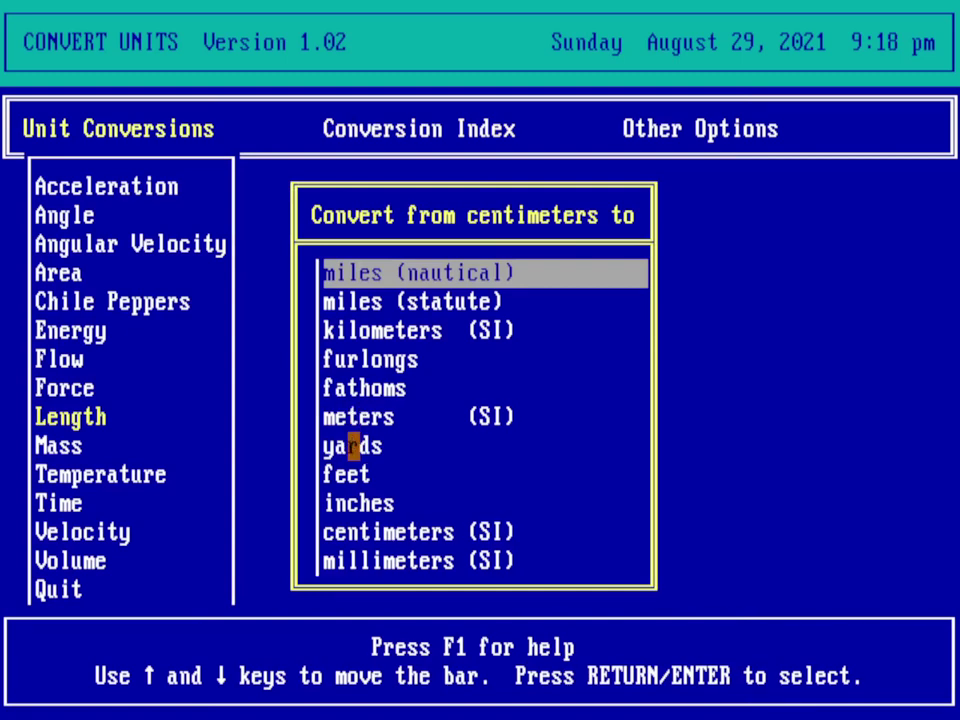
left_click(353, 503)
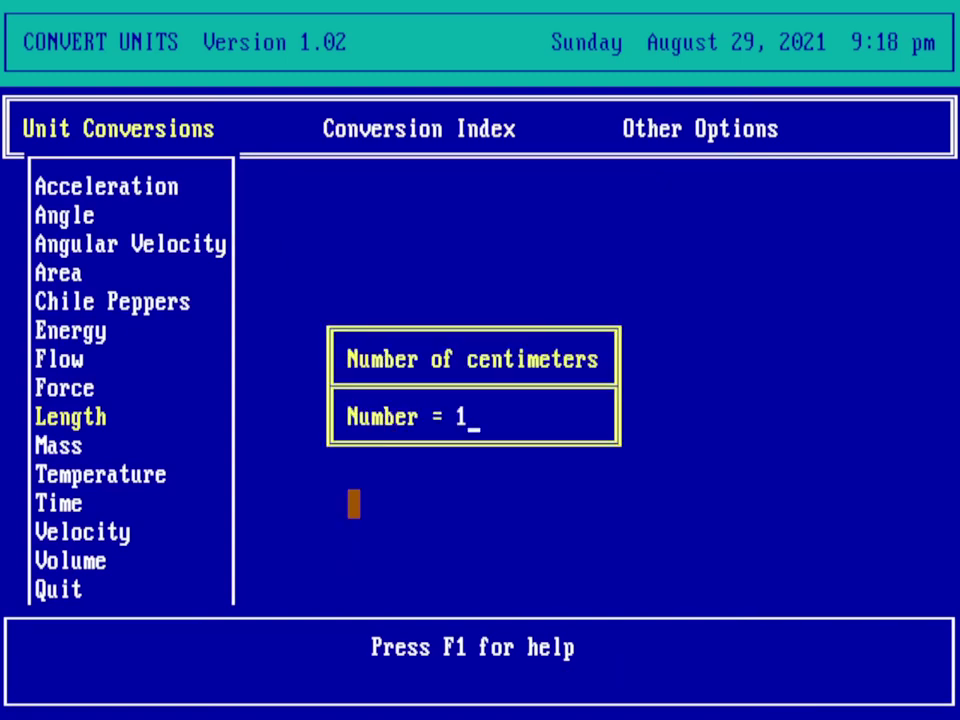
key("BackSpace")
type("10")
key("Return")
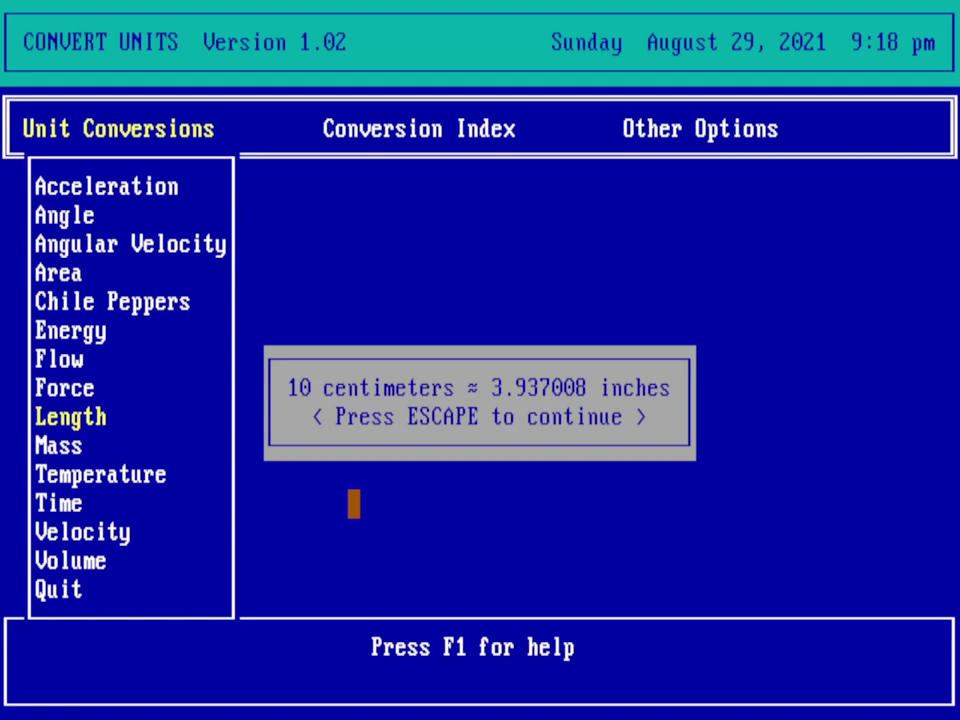
key("Escape")
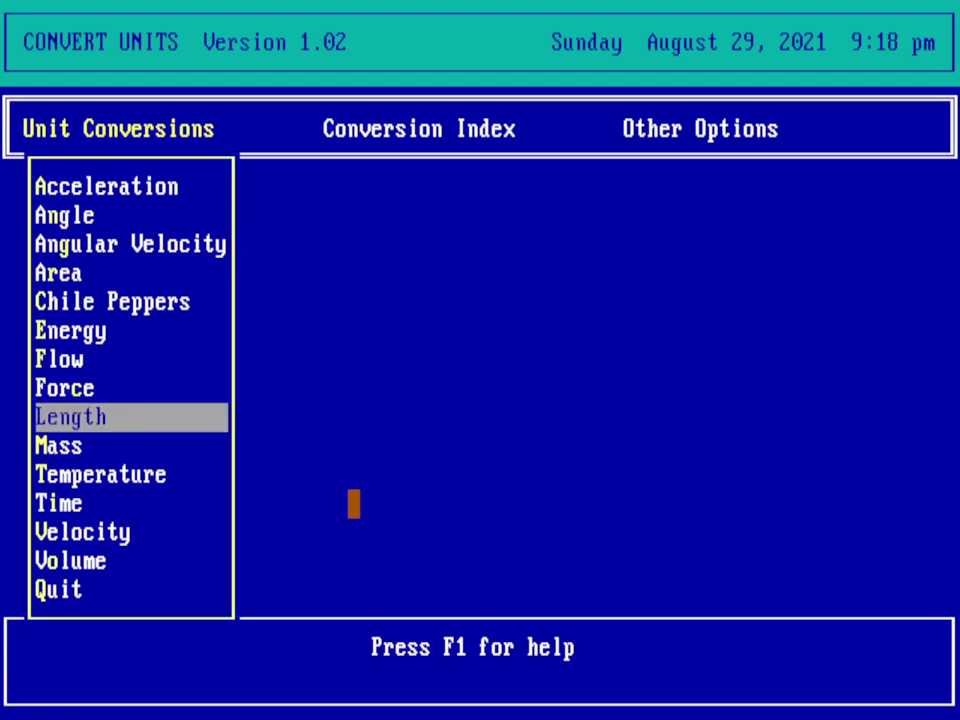
Step: Convert 2.54 centimeters to inches under Length, getting 1, and dismiss the result
left_click(149, 417)
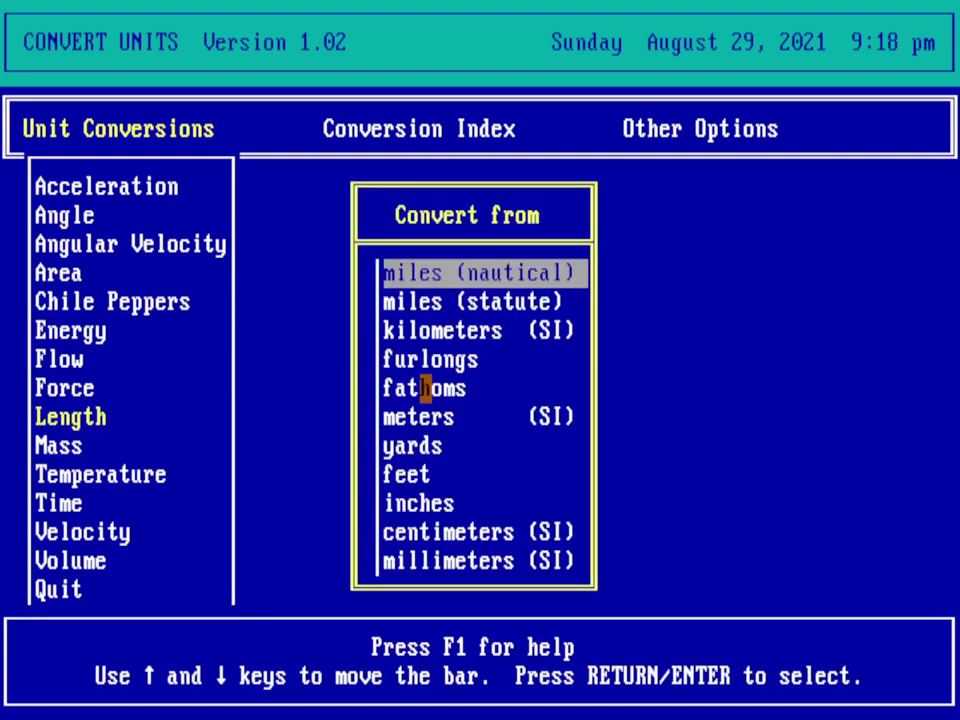
left_click(414, 531)
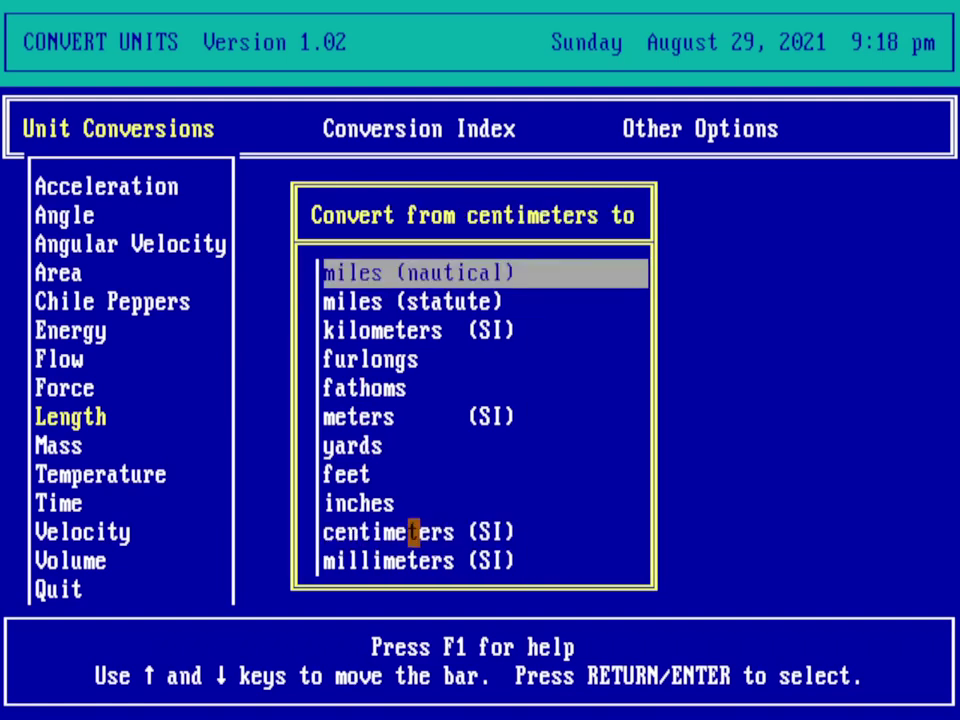
left_click(414, 503)
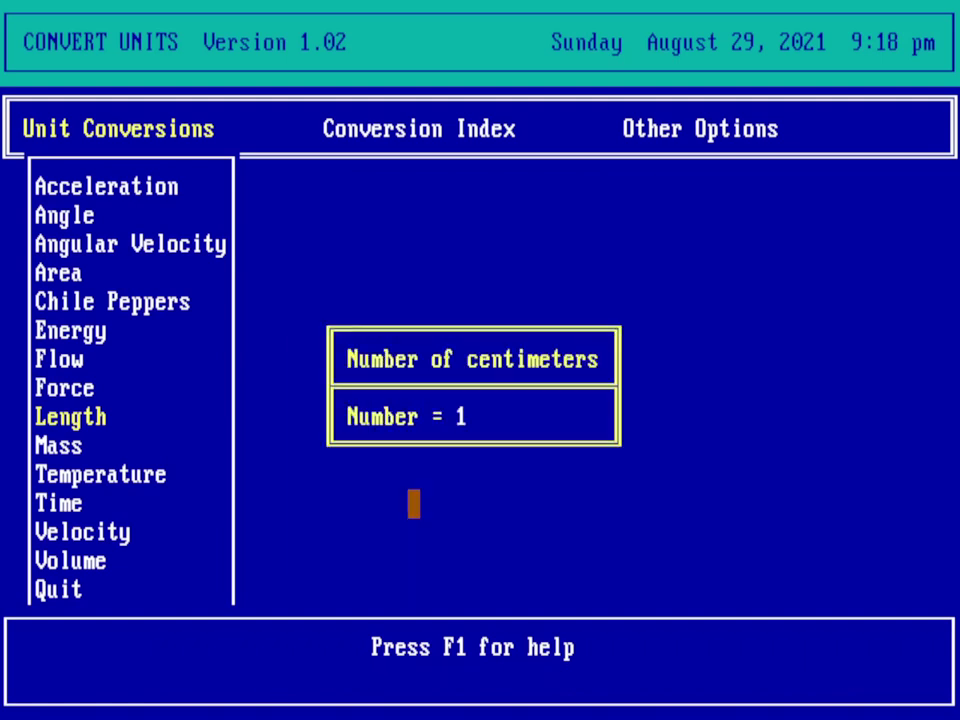
key("BackSpace")
type("2.54")
key("Return")
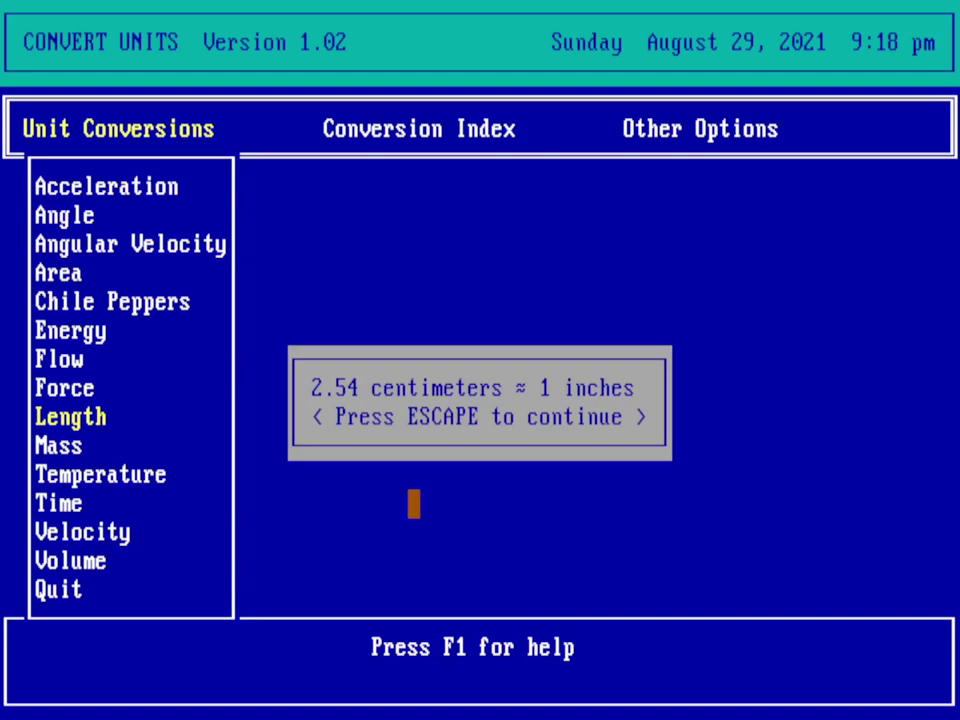
key("Escape")
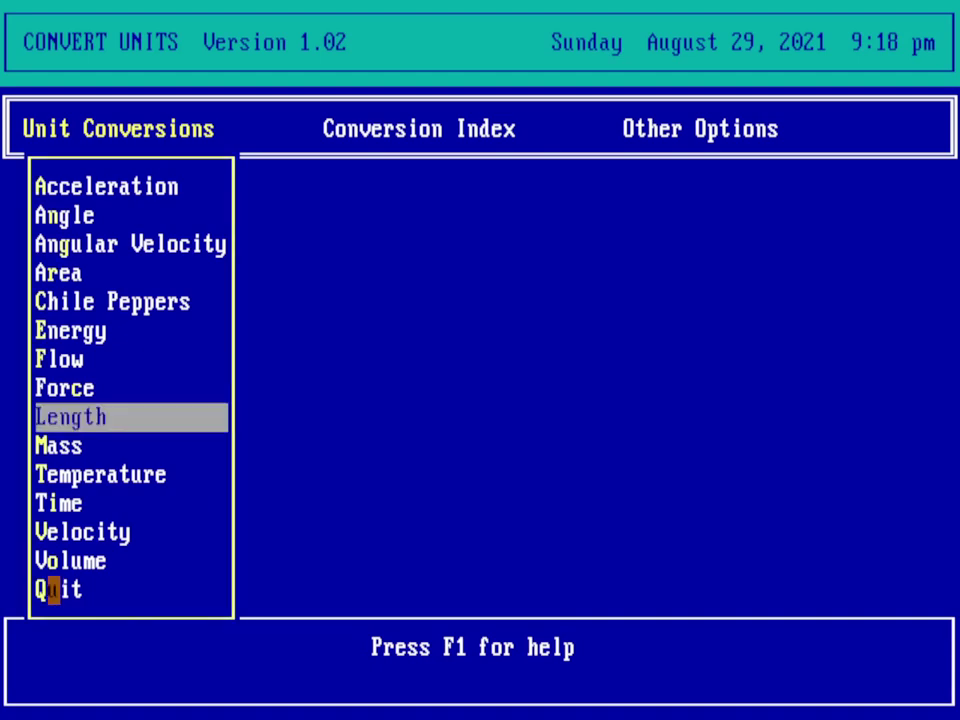
Step: Quit Convert Units, launch Crossword Helper from Education, and move past its title screen
left_click(66, 590)
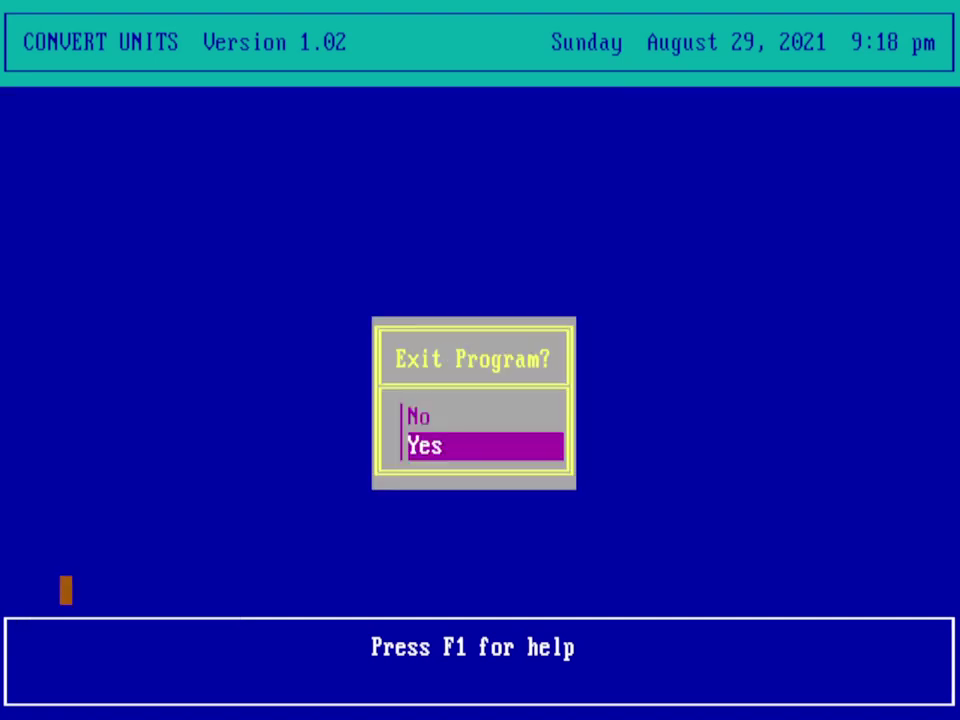
left_click(474, 446)
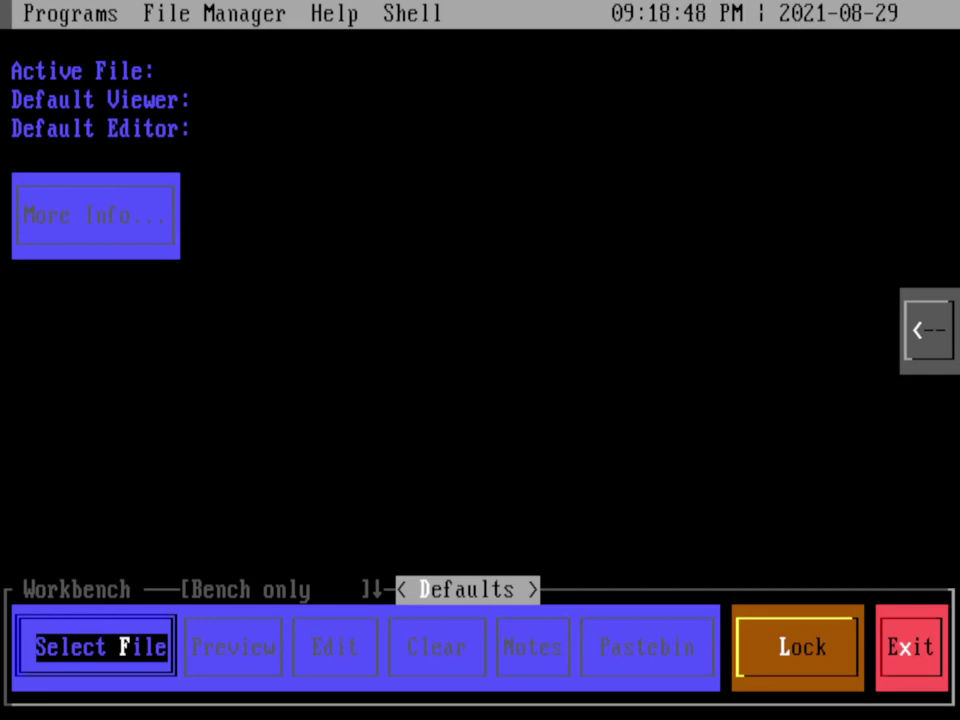
left_click(35, 11)
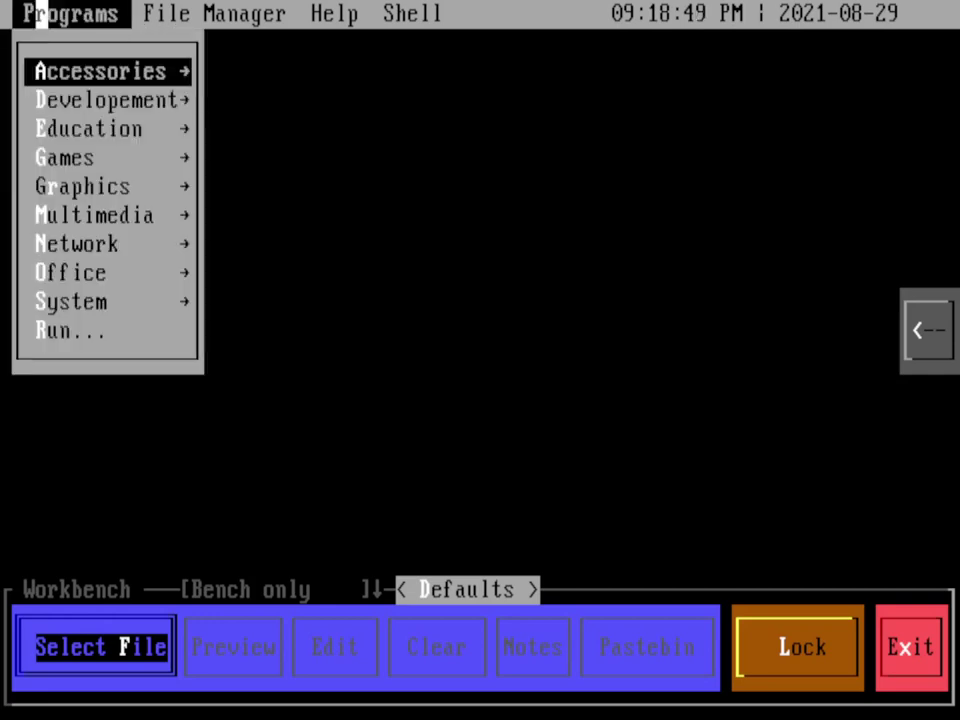
left_click(48, 128)
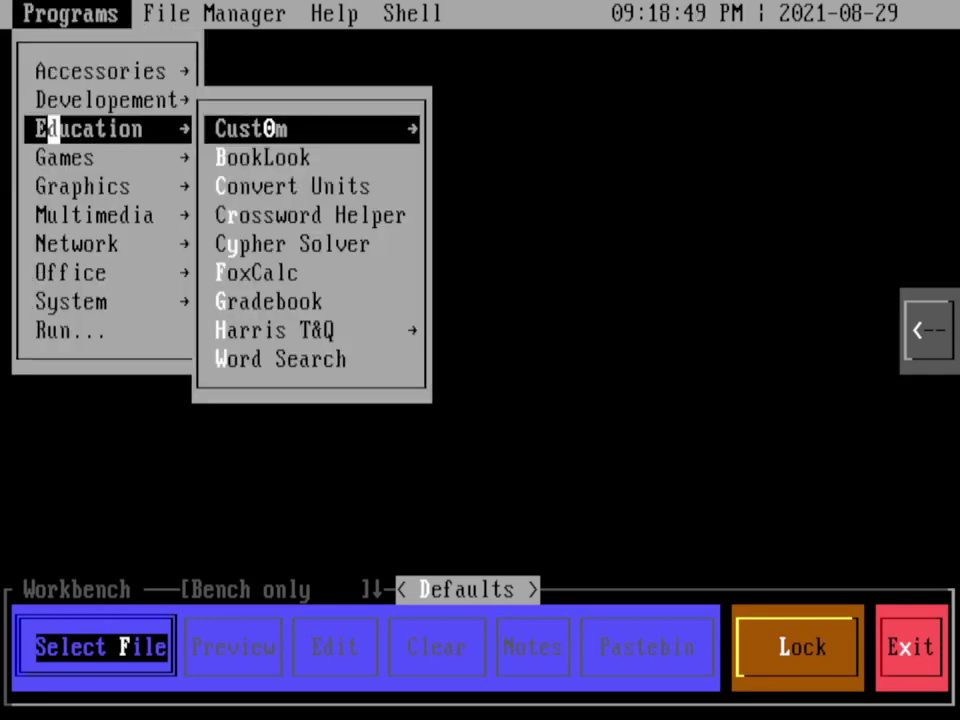
left_click(221, 215)
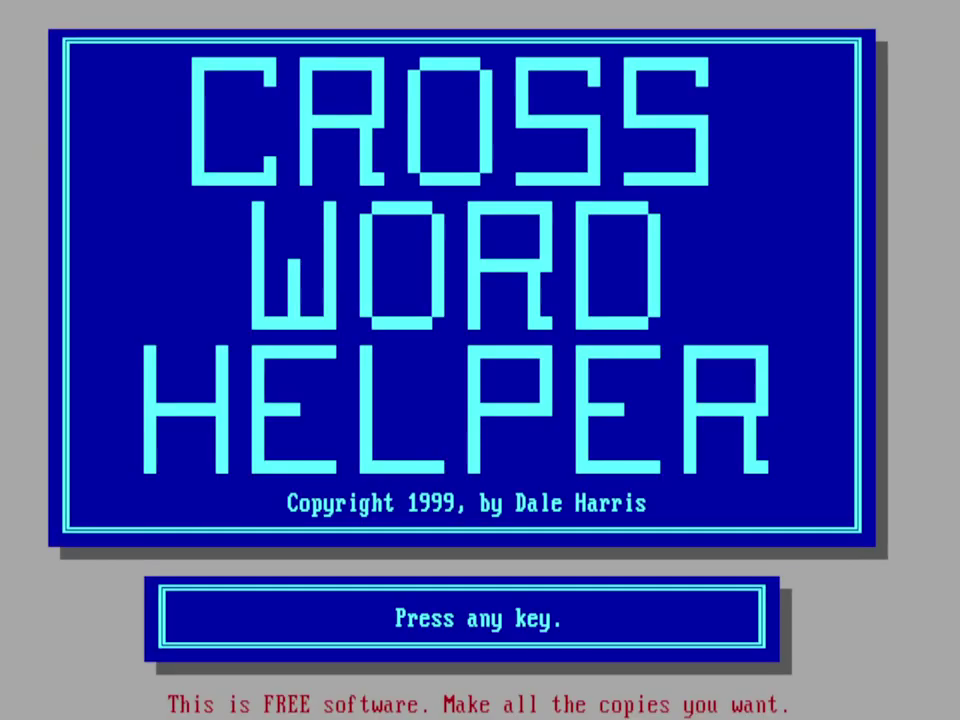
key("Return")
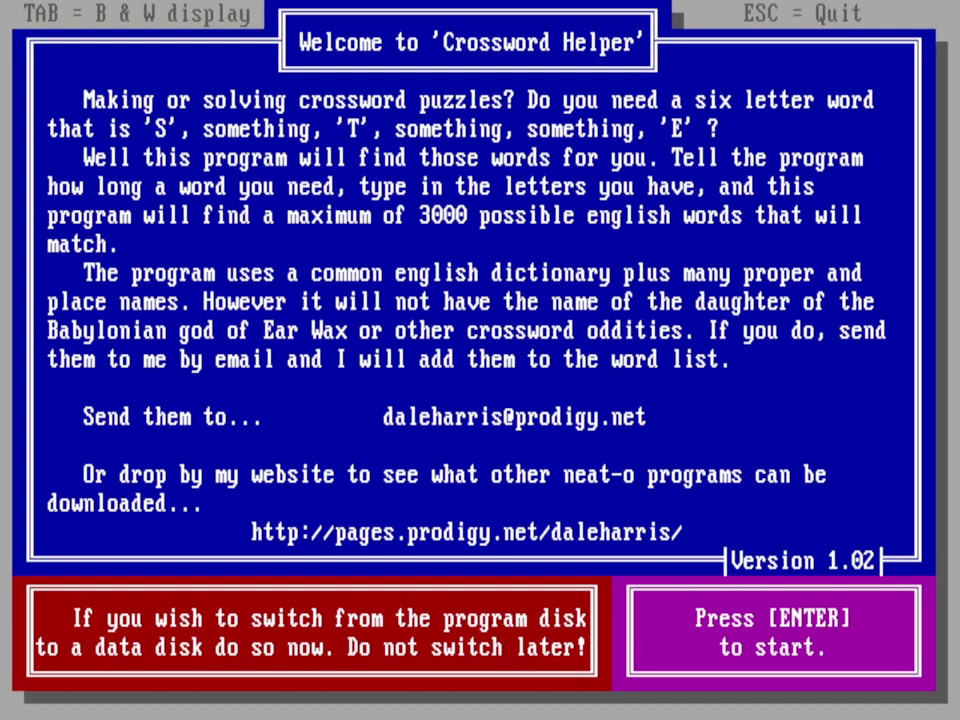
Step: Search six-letter words matching ST___S, listing 94 matches, then bring up the quit options
key("Return")
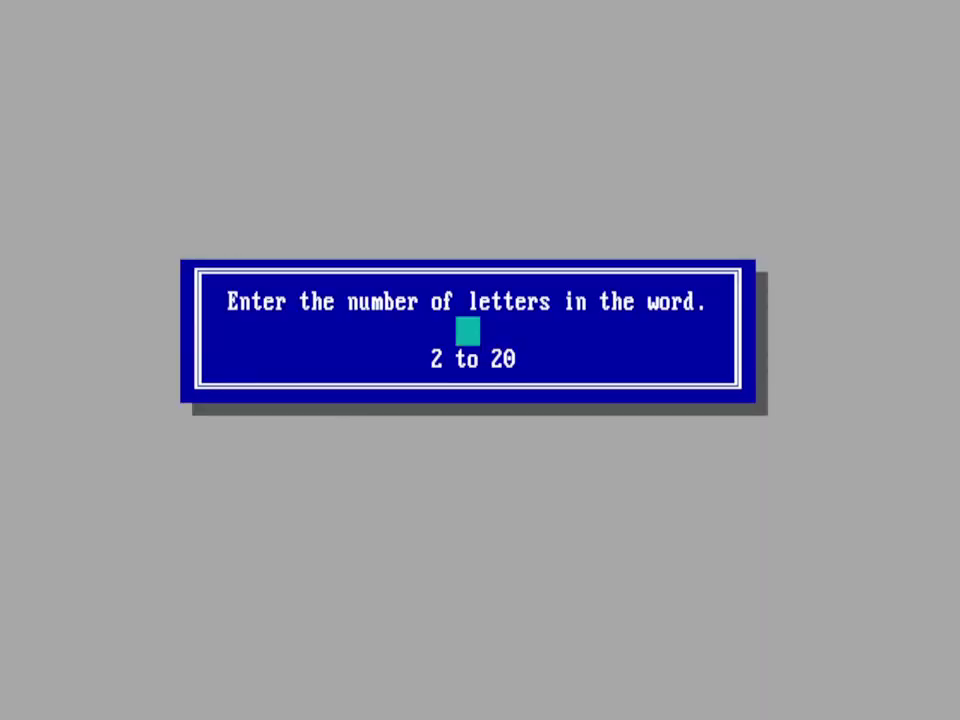
type("6")
key("Return")
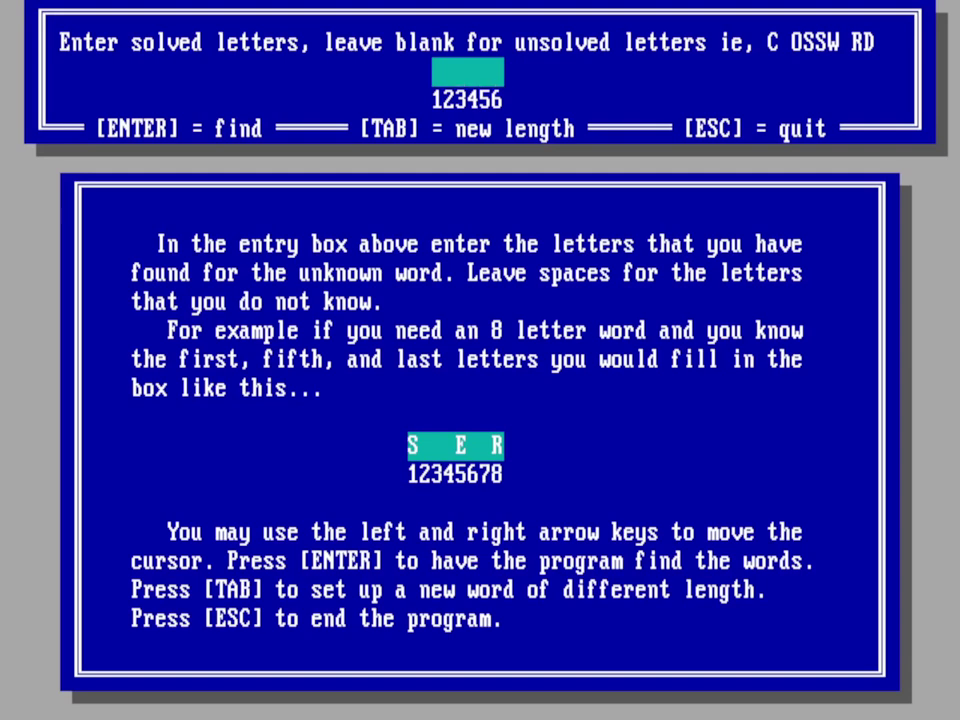
type("ST   S")
key("Return")
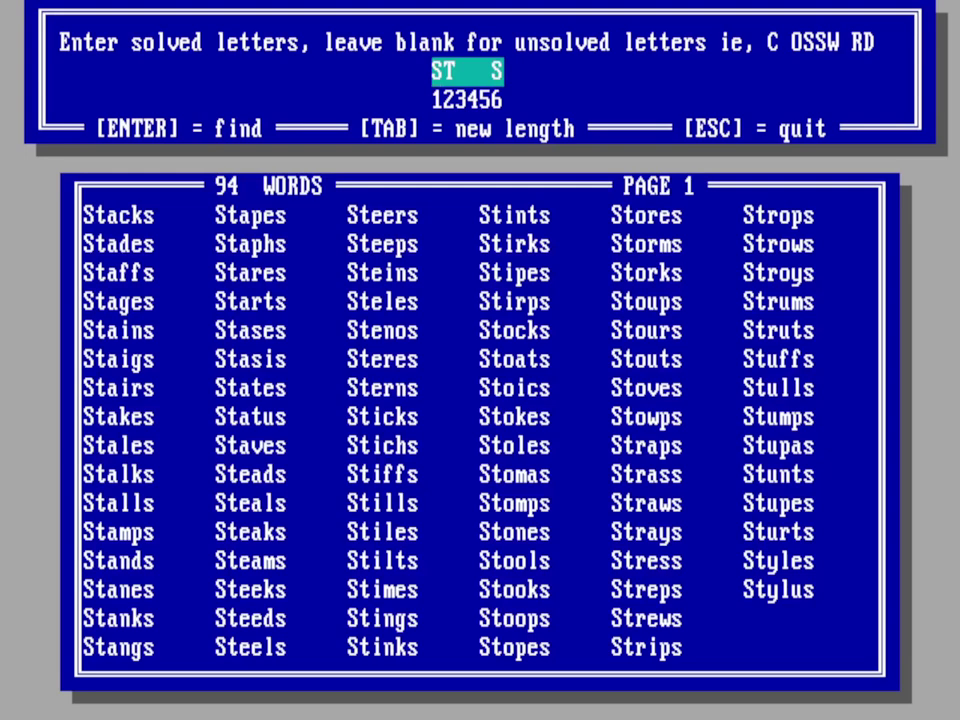
key("Escape")
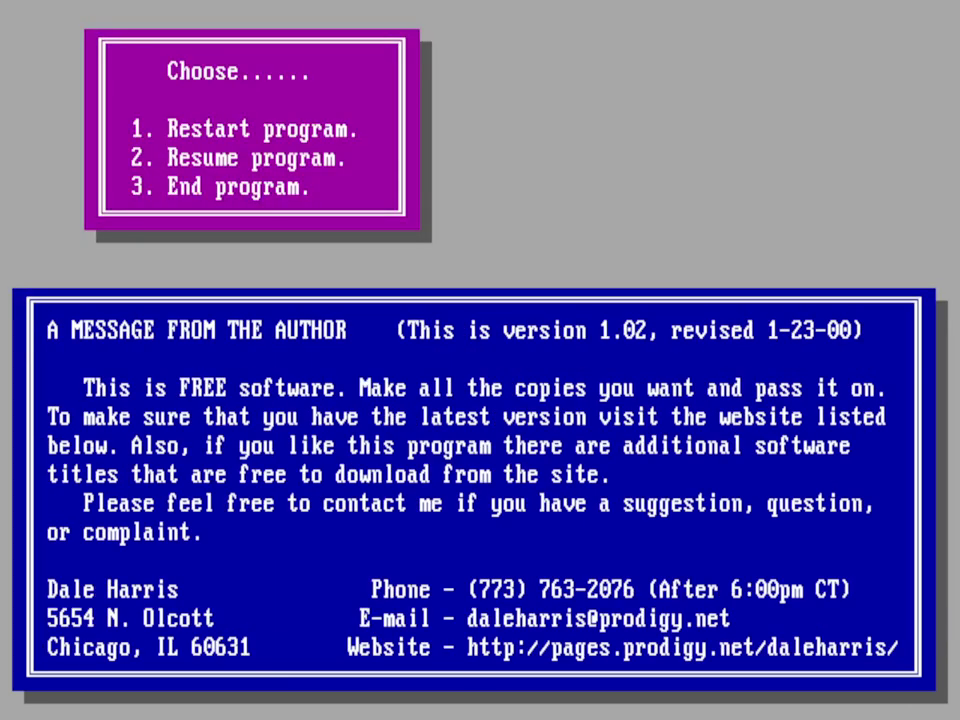
Step: End Crossword Helper and launch Mpxplay from the Multimedia programs
key("3")
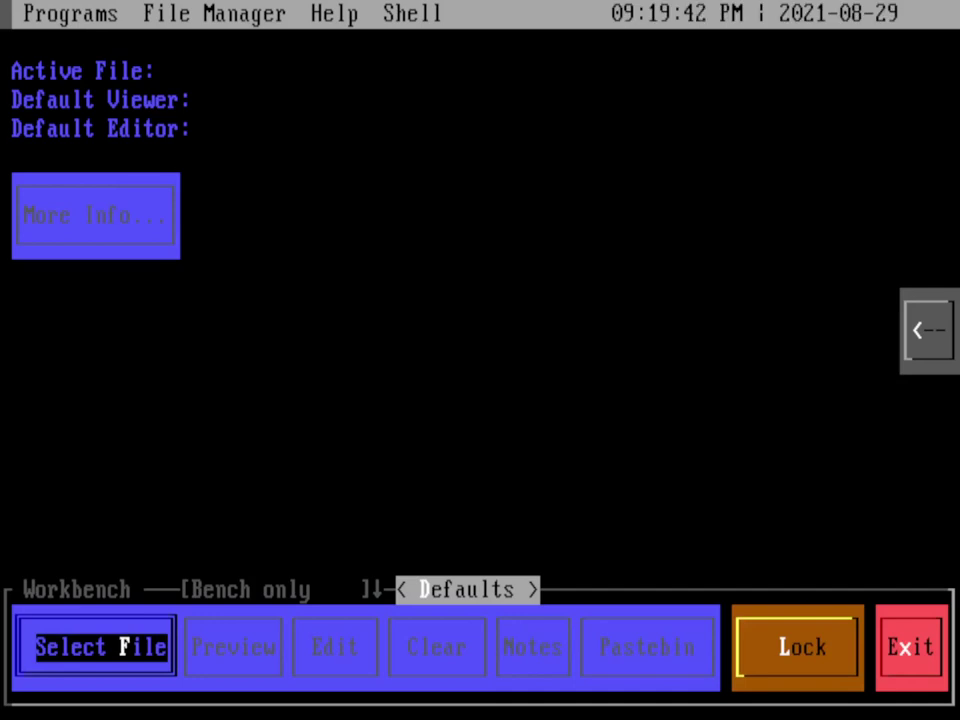
left_click(28, 14)
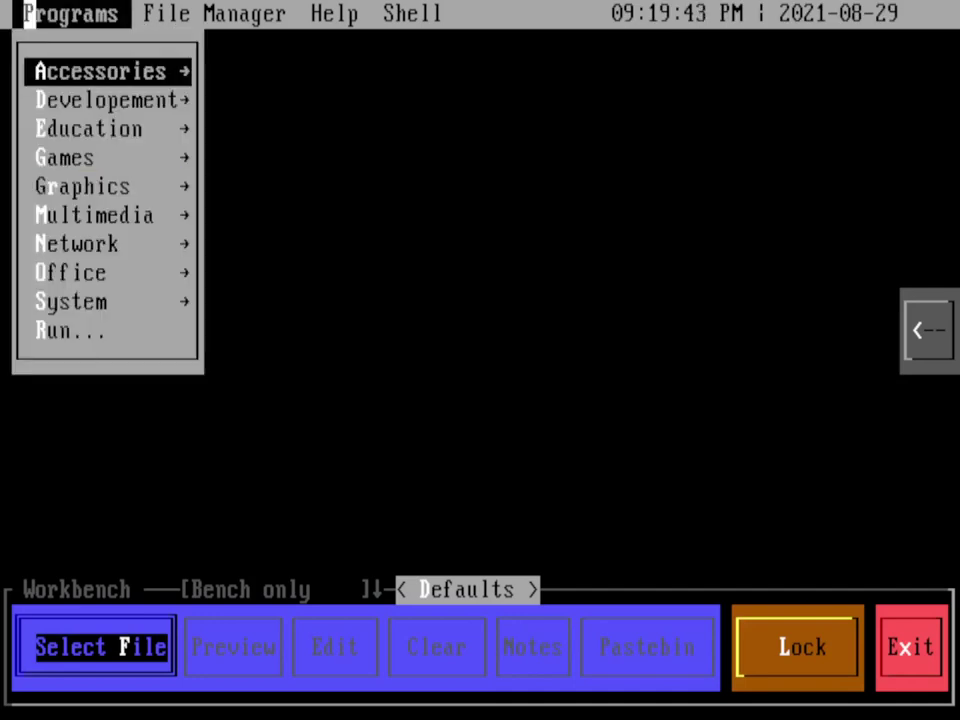
left_click(89, 215)
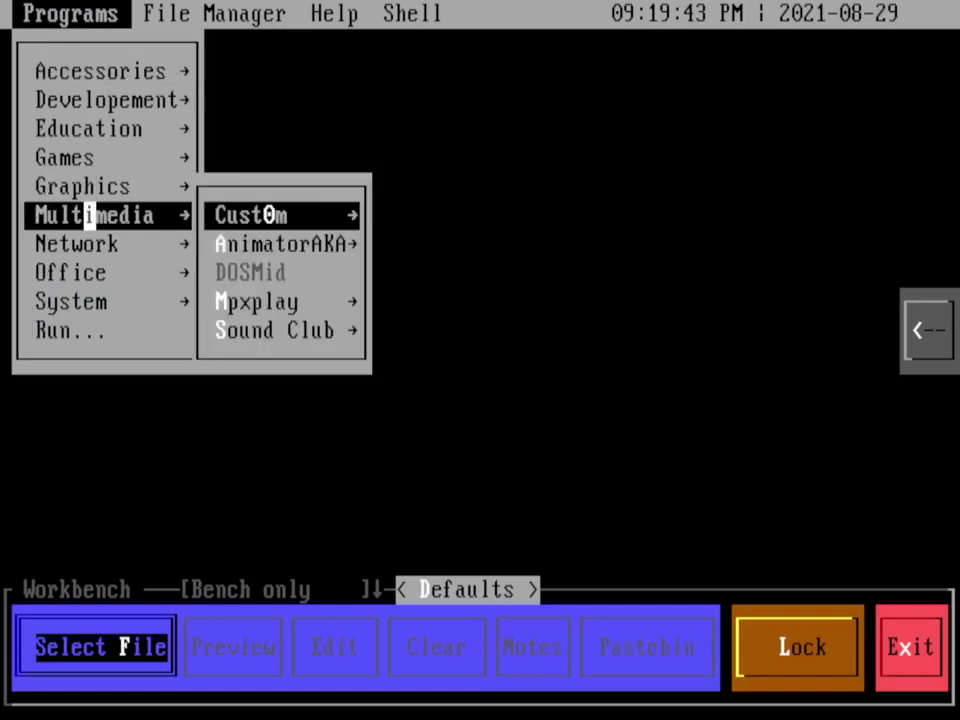
left_click(305, 301)
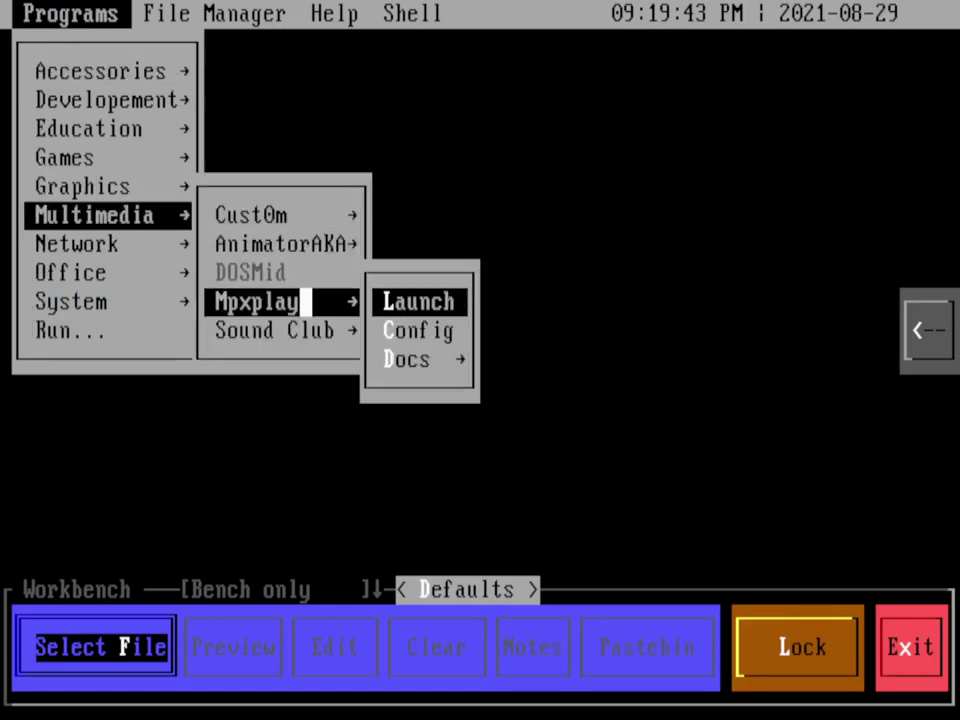
left_click(413, 301)
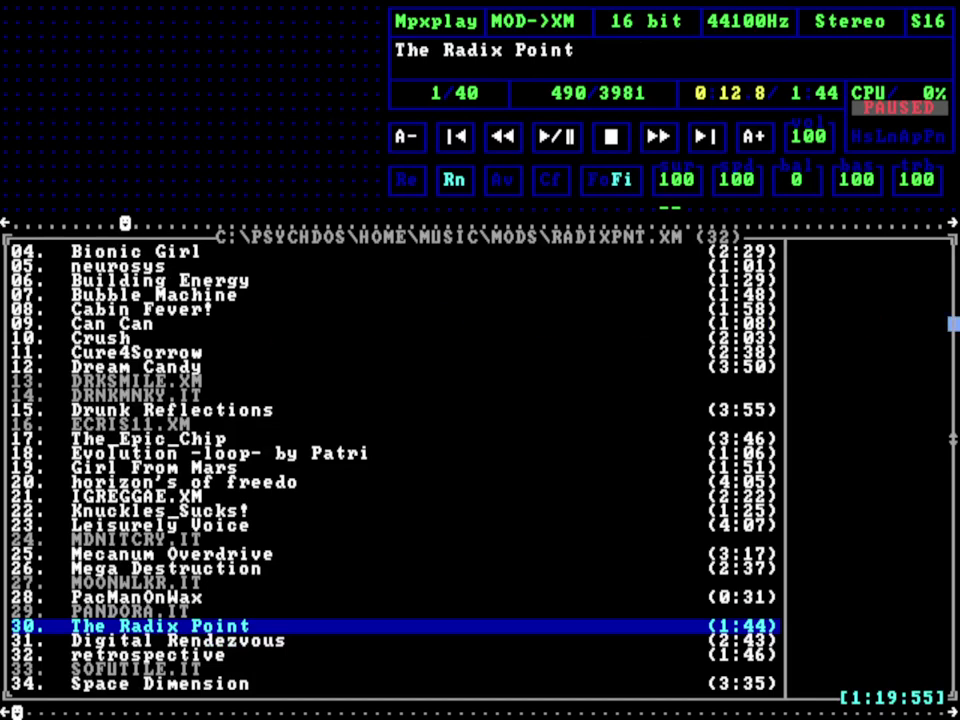
Step: Scroll through the MODS playlist and return to its top
scroll(954, 325, "up", 1)
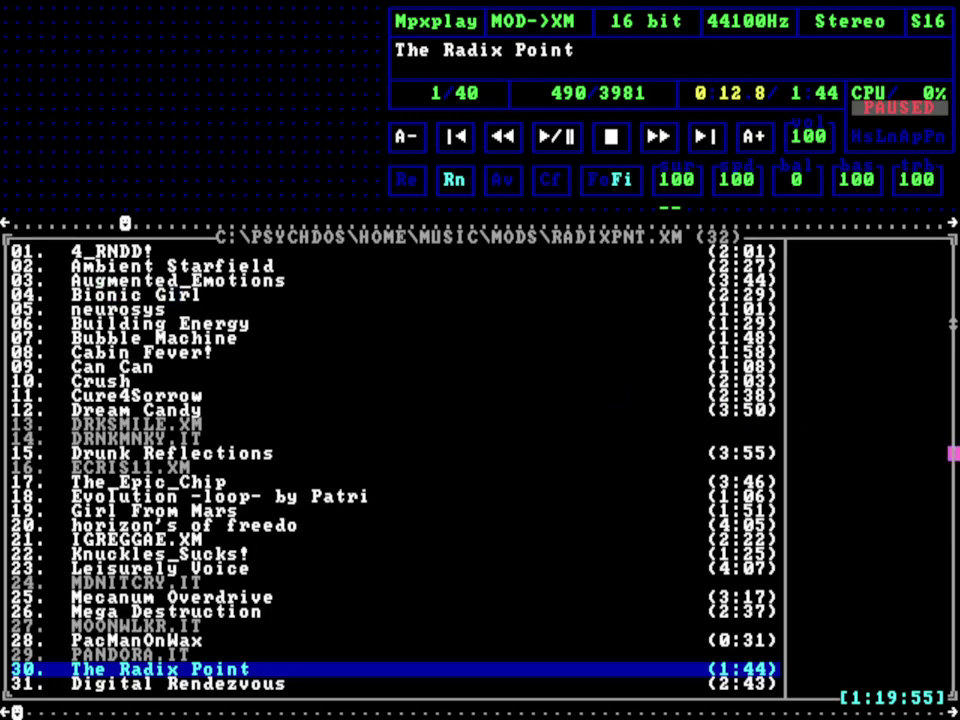
scroll(954, 467, "down", 1)
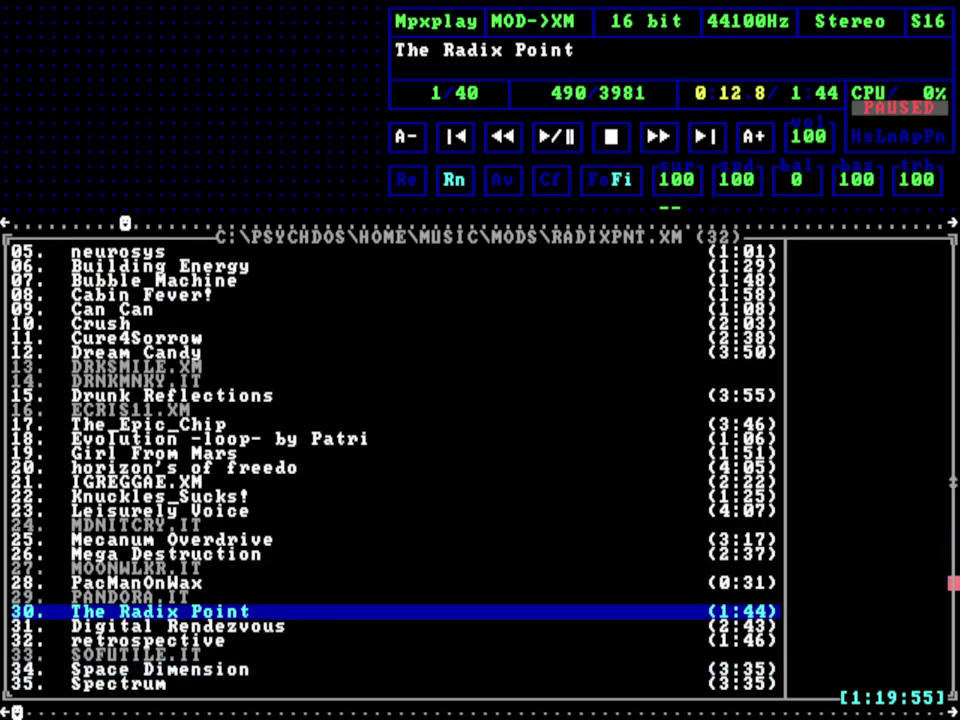
scroll(954, 580, "down", 1)
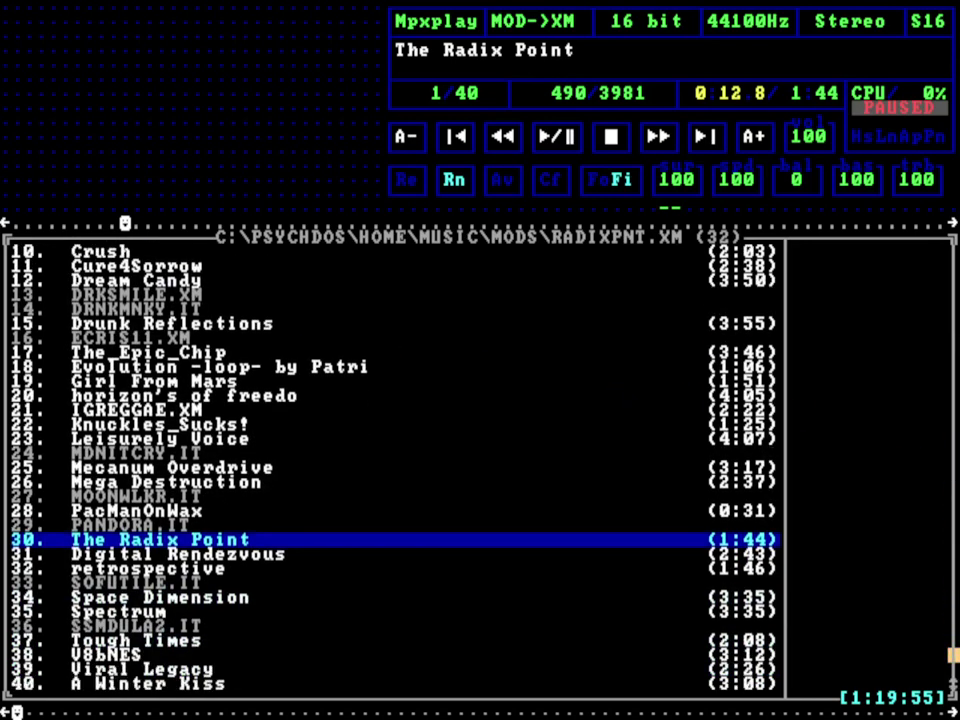
scroll(954, 640, "down", 1)
scroll(950, 400, "up", 3)
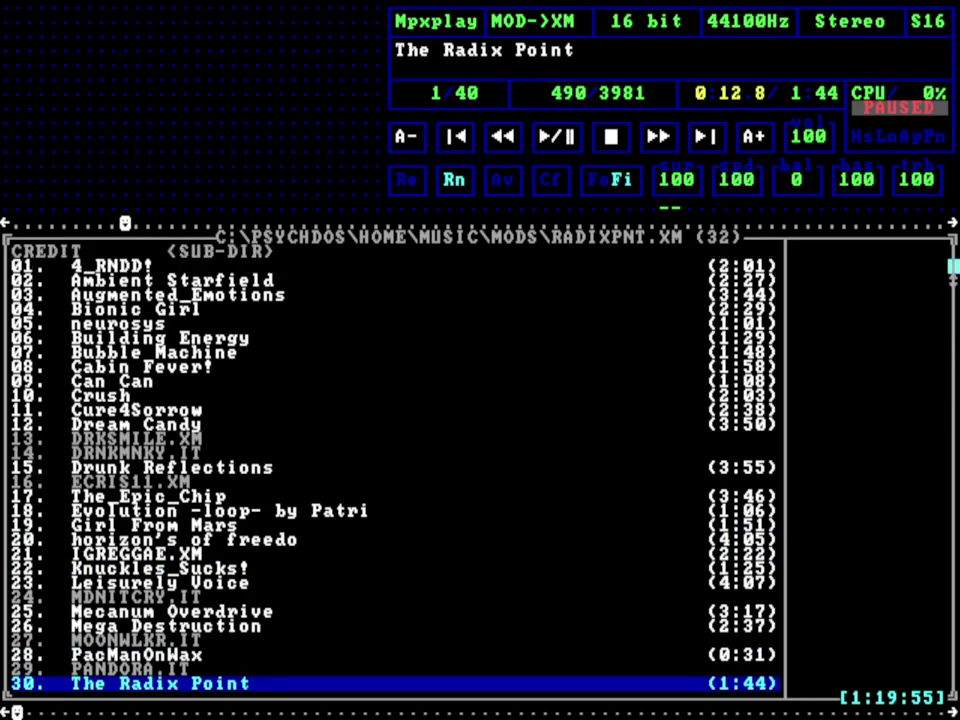
scroll(952, 268, "up", 1)
left_click(952, 266)
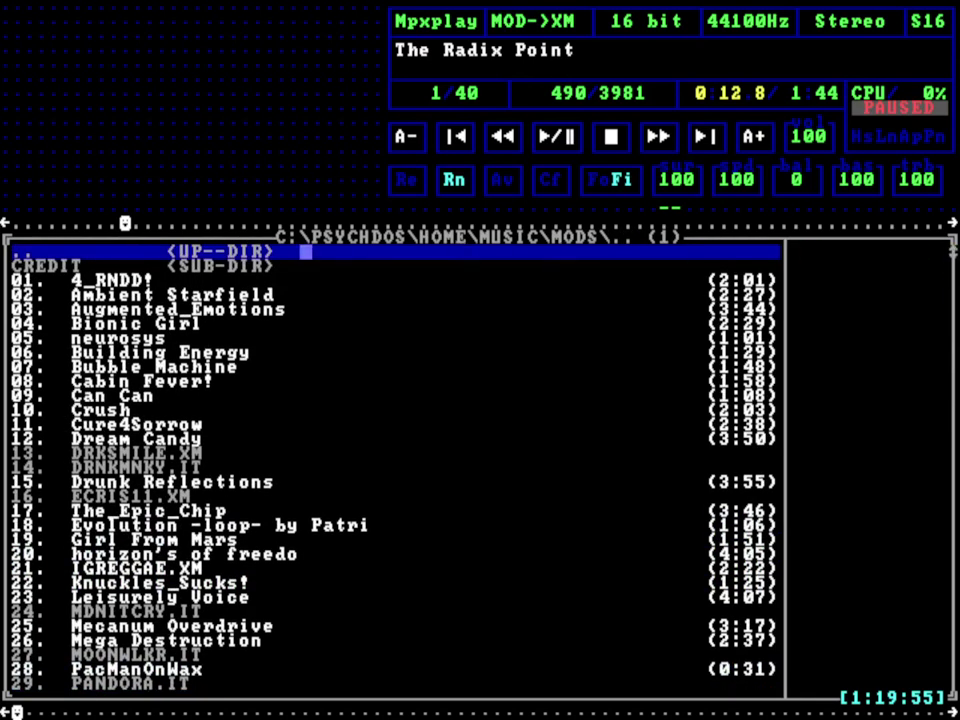
Step: Play and stop 4_RNDD! and neurosys, then leave Cabin Fever! playing
double_click(88, 280)
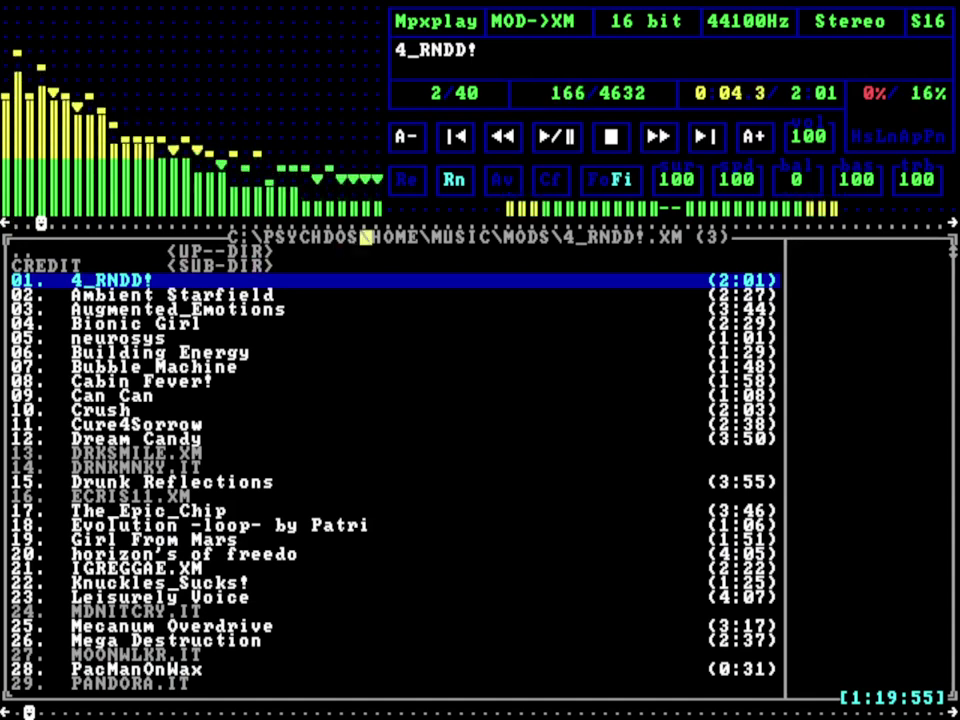
left_click(606, 151)
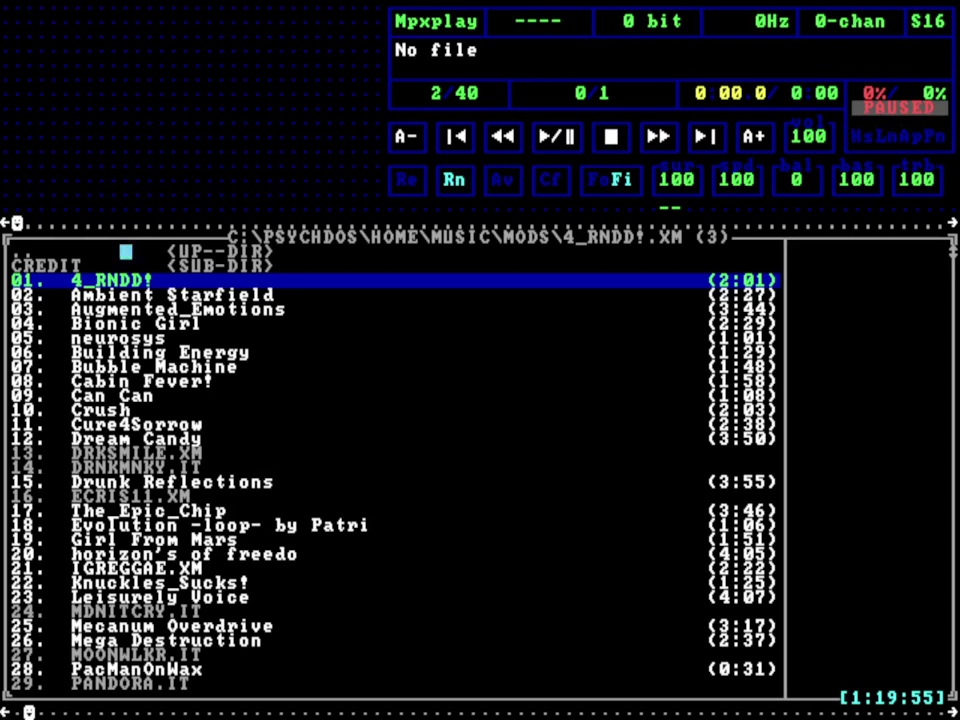
double_click(126, 338)
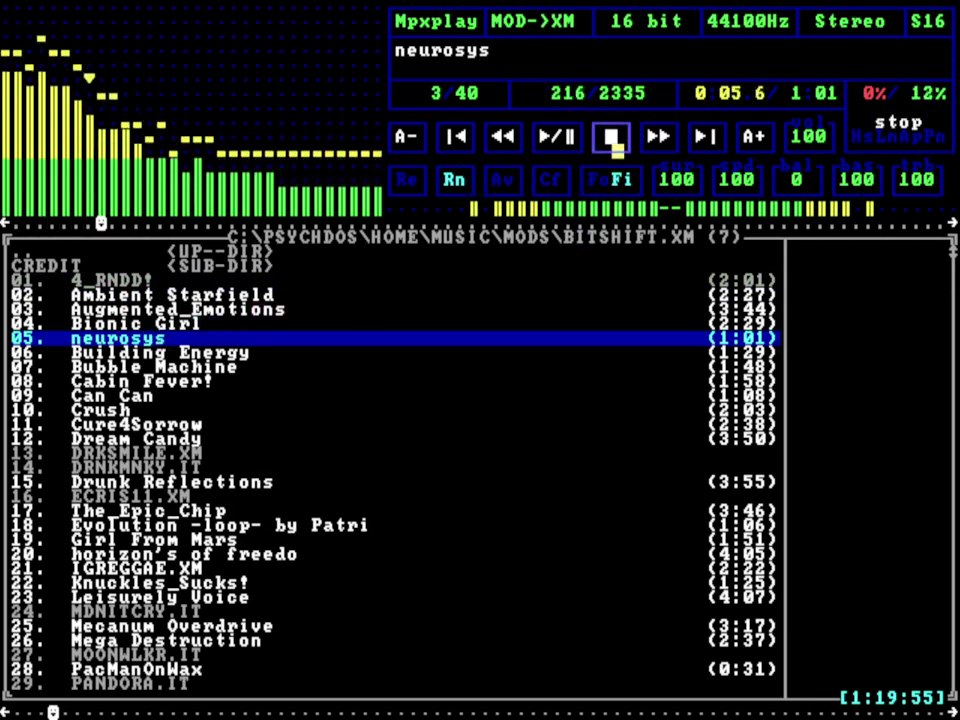
left_click(615, 145)
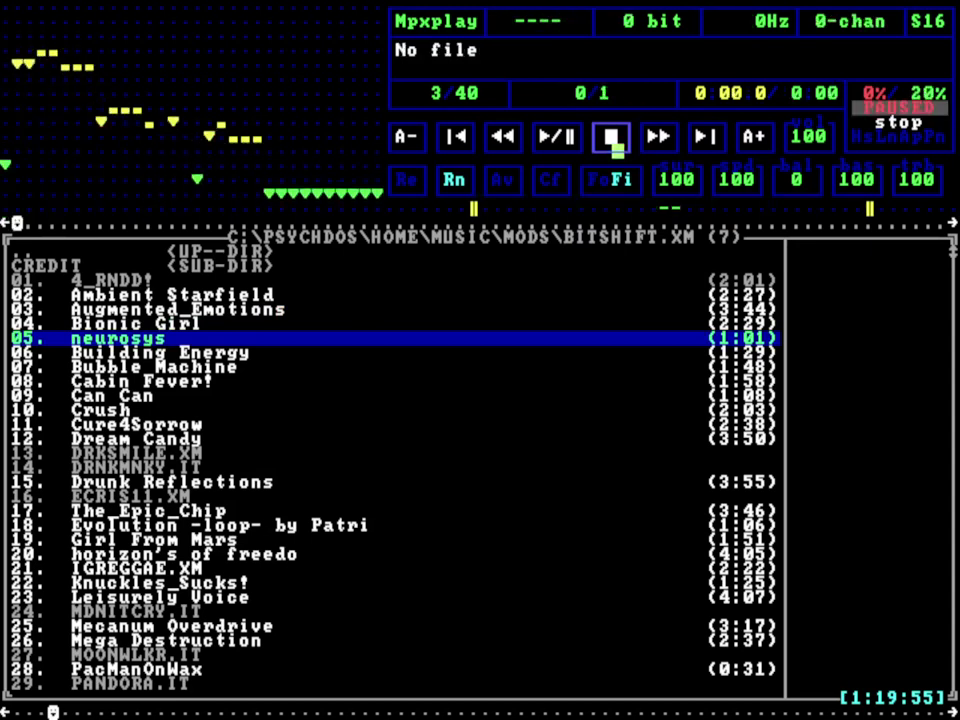
double_click(114, 381)
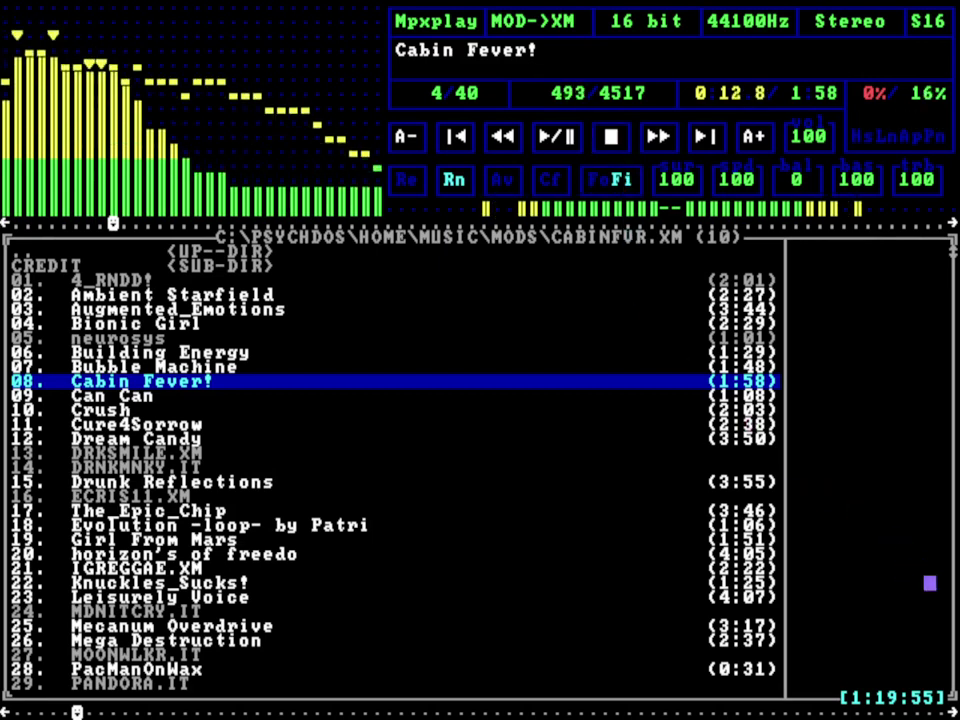
Step: Play PacManOnWax from further down the playlist, stop it, and exit Mpxplay with Esc
scroll(953, 640, "down", 3)
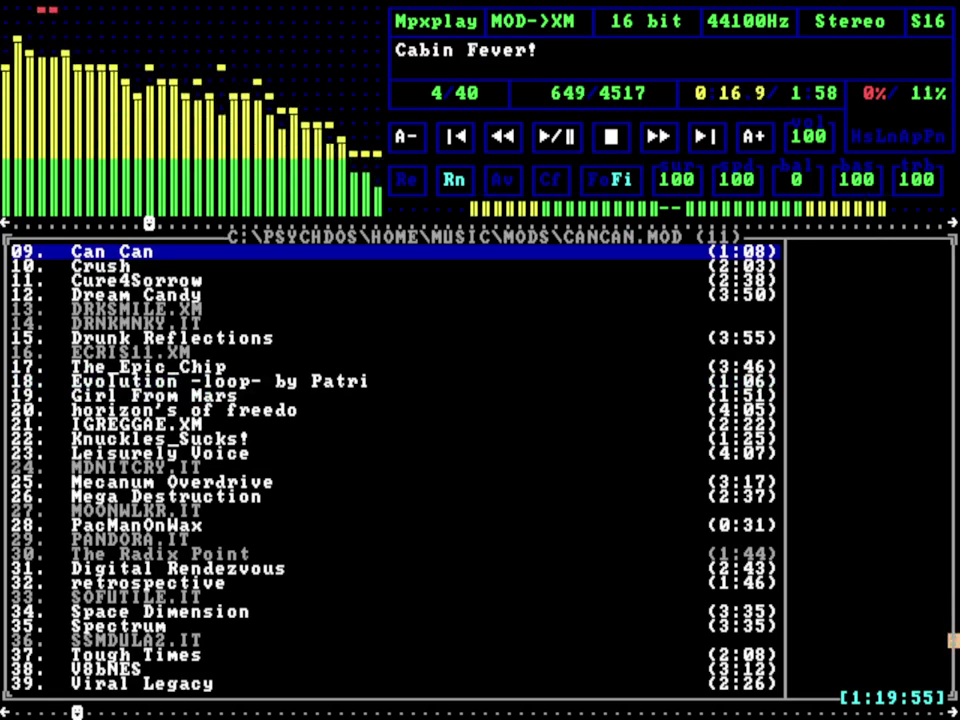
key("Down")
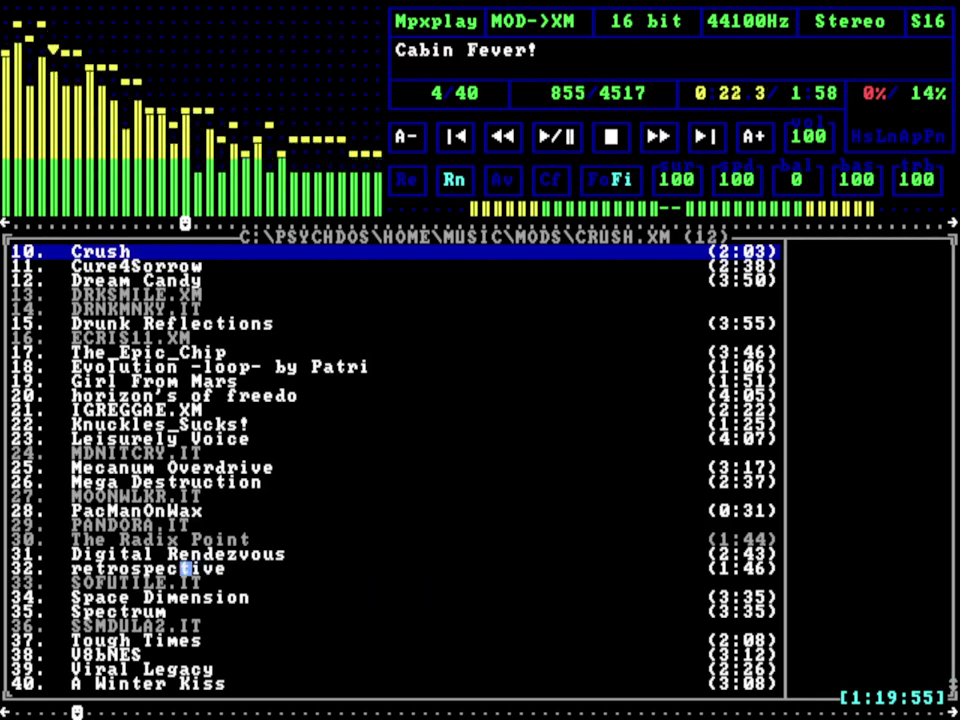
double_click(174, 511)
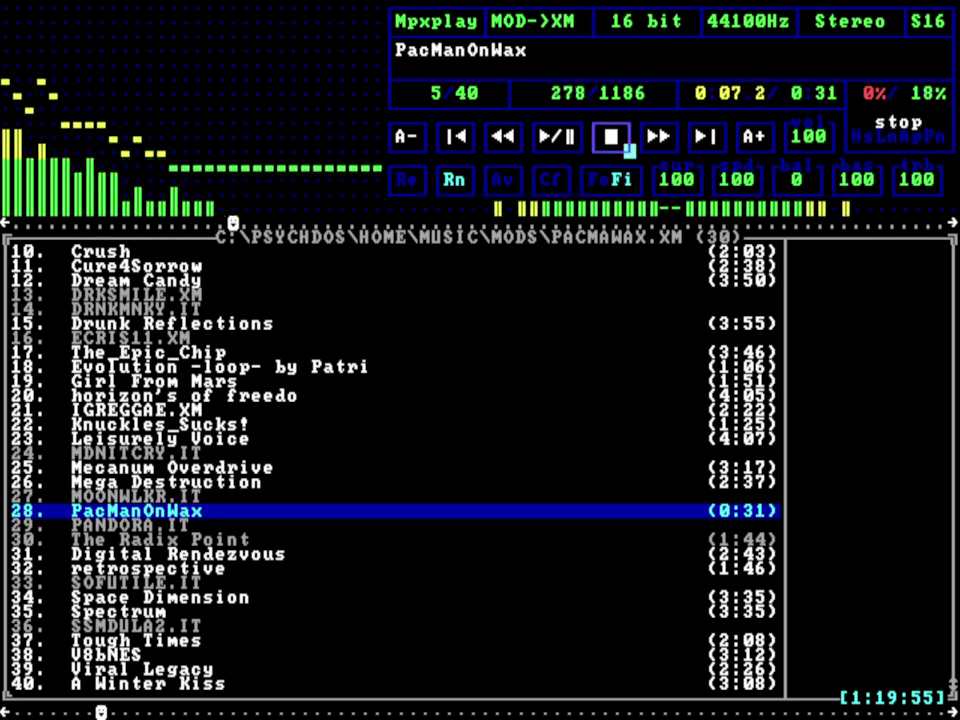
left_click(628, 150)
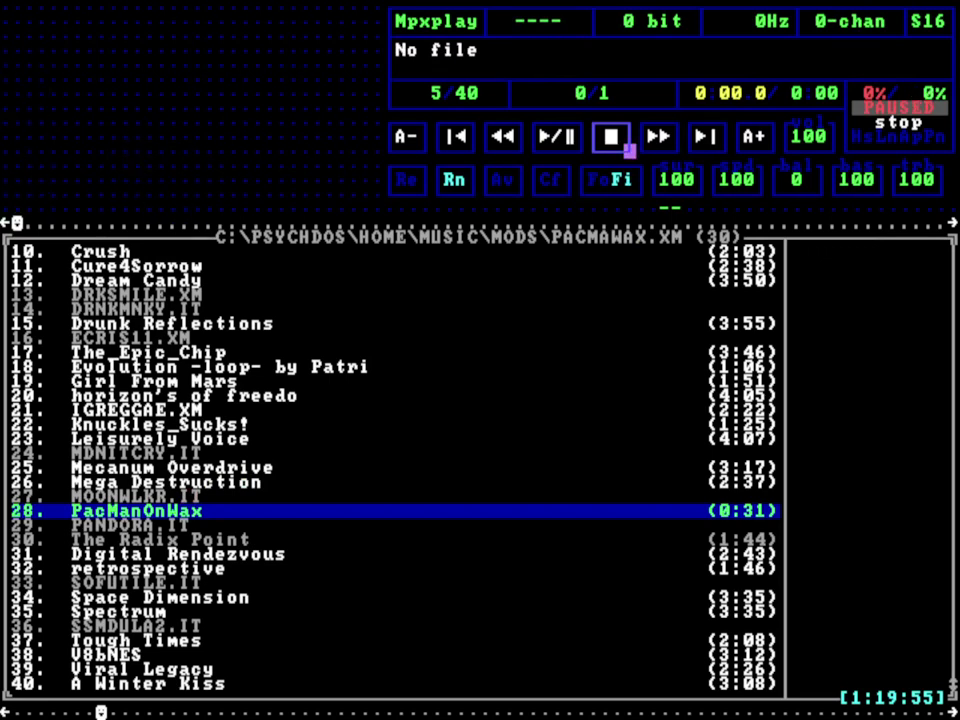
key("Escape")
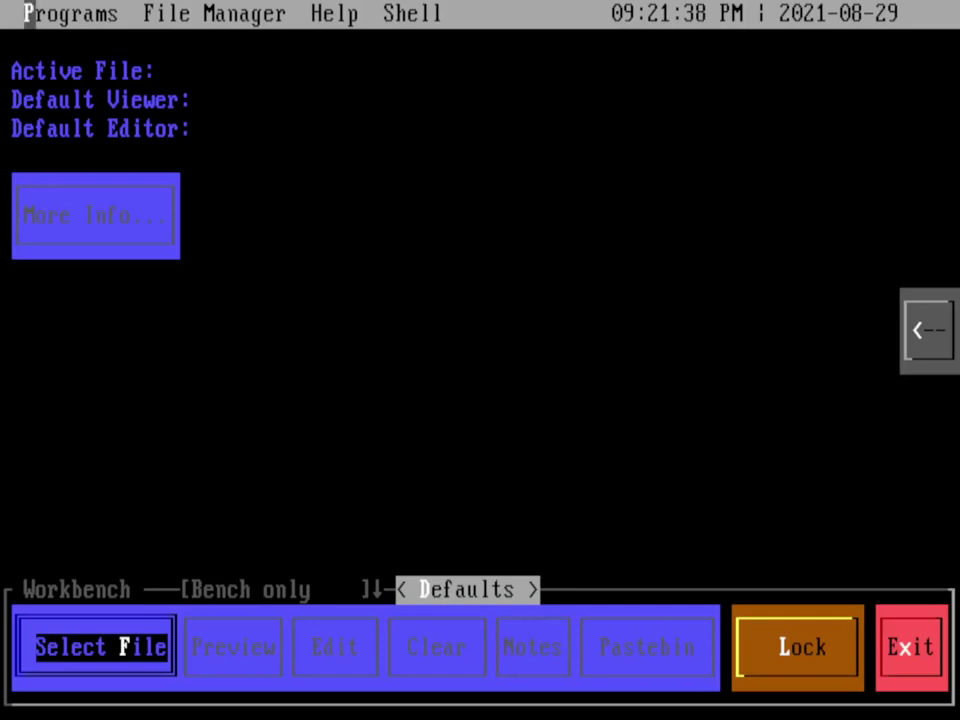
Step: Start the Dillo browser from the Programs > Network category
left_click(38, 13)
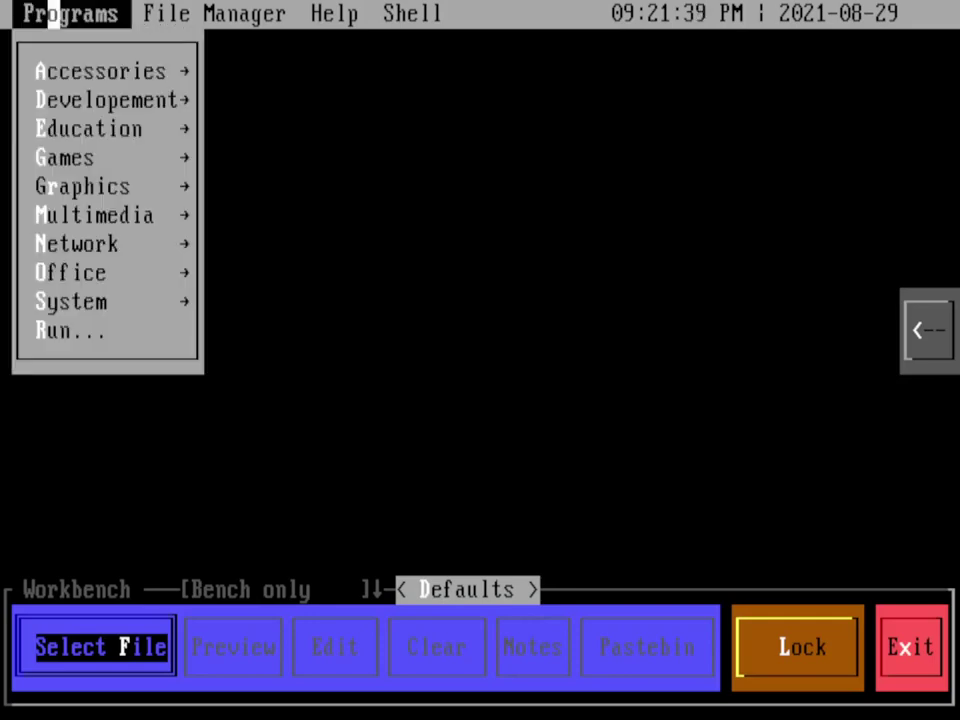
left_click(77, 243)
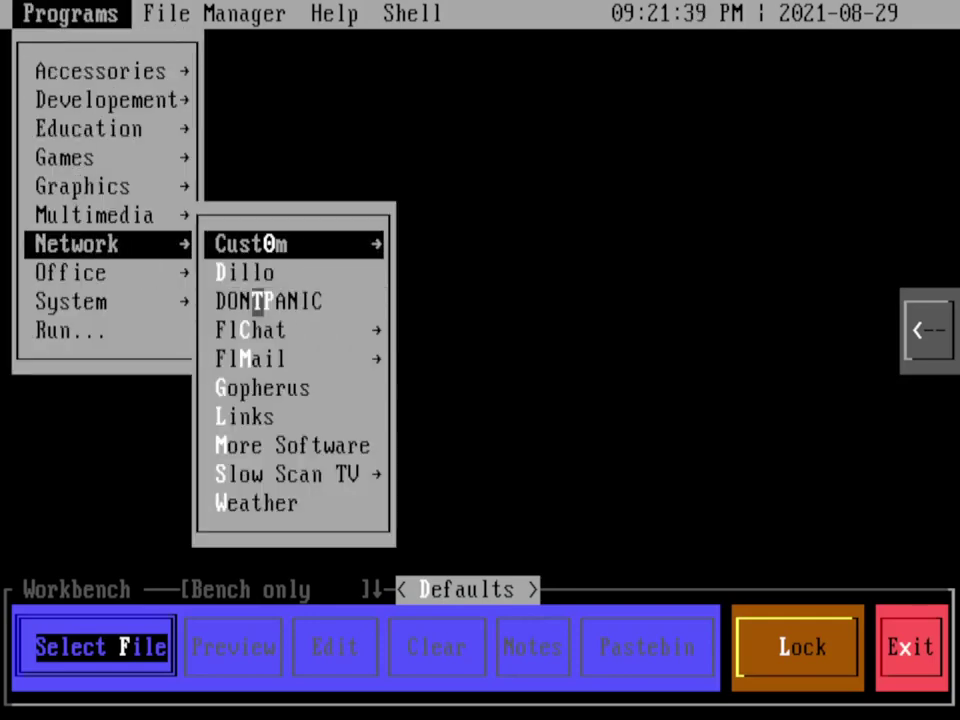
left_click(258, 272)
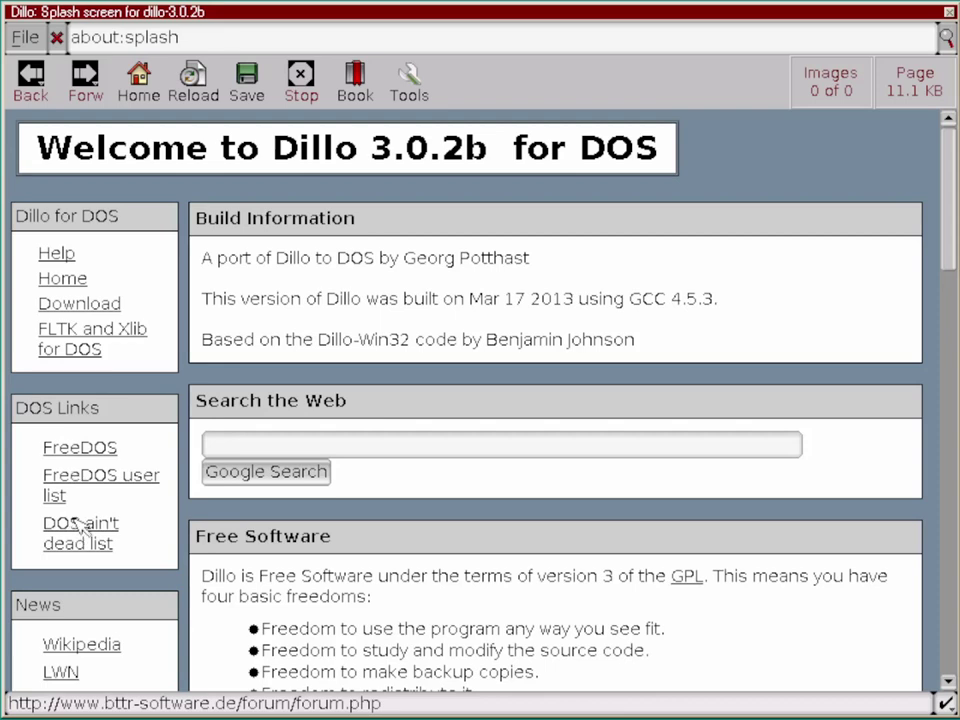
Step: Scroll through the splash page's release overview, ChangeLog and notes, then exit Dillo from File
left_click(951, 470)
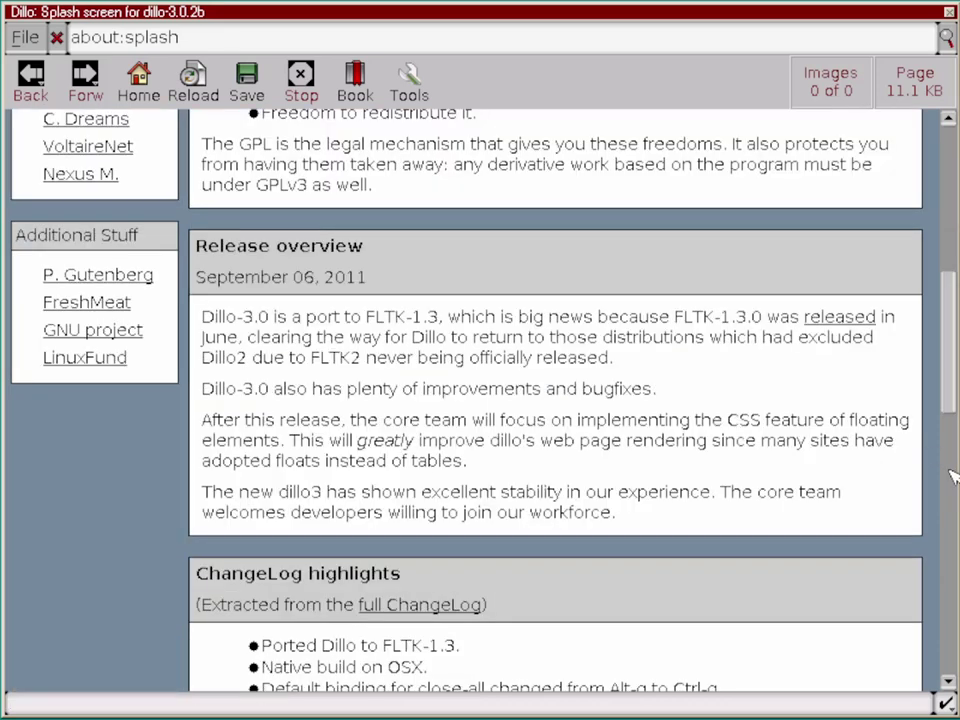
left_click(951, 565)
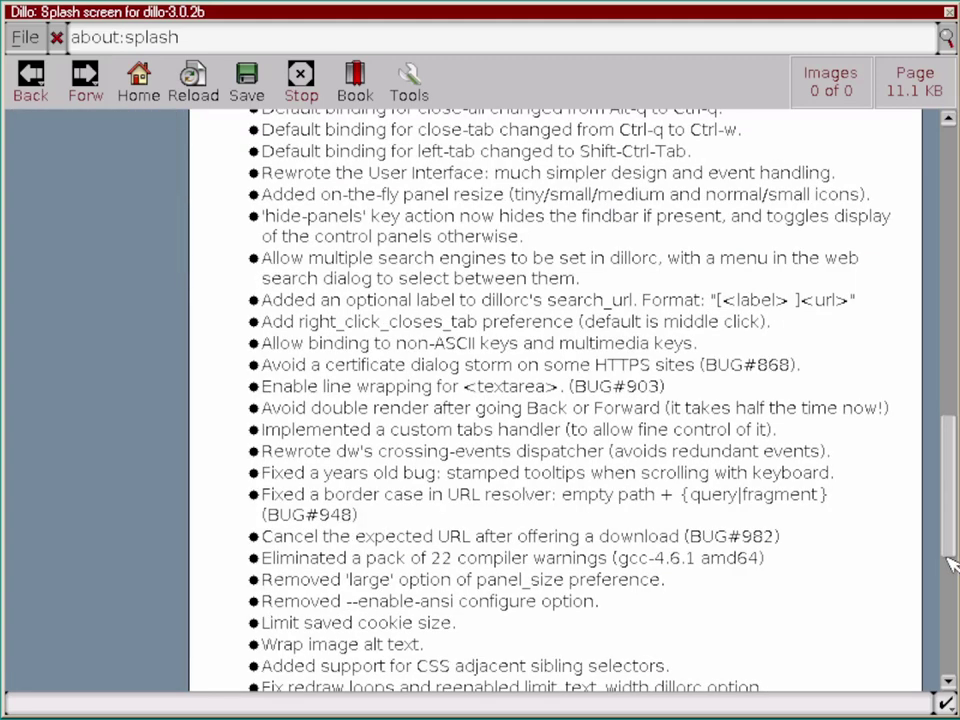
left_click(952, 616)
left_click_drag(952, 640, 952, 213)
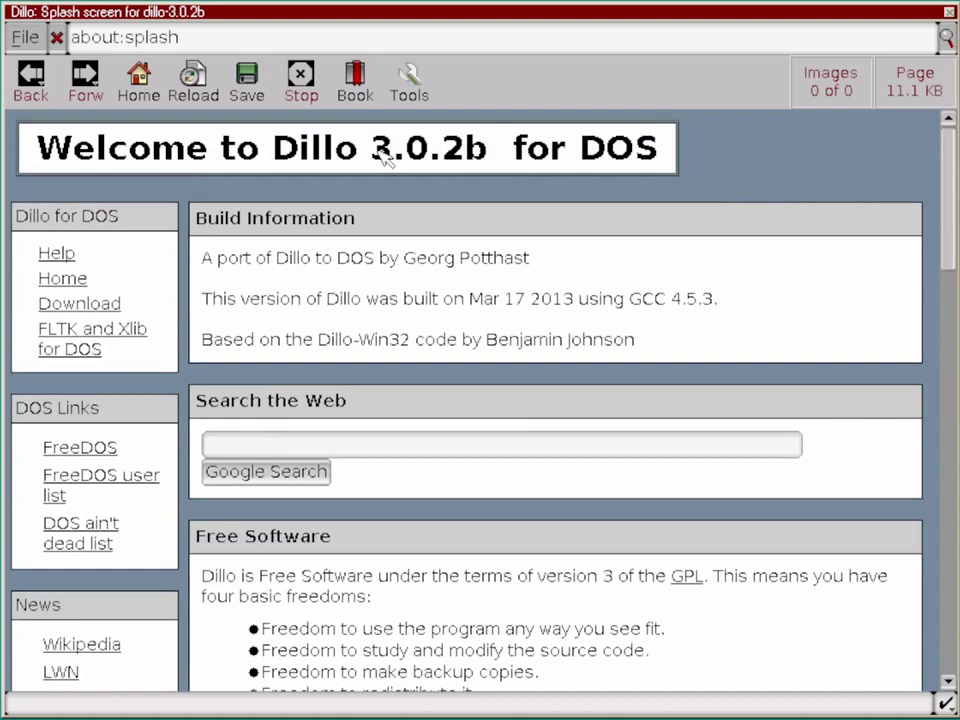
left_click(22, 40)
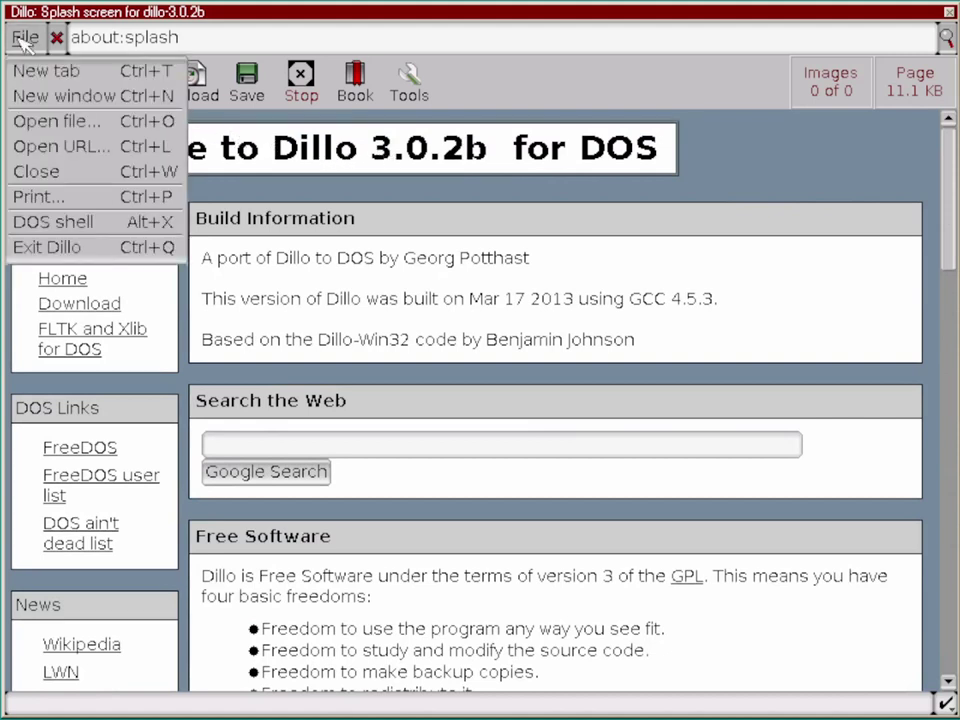
left_click(22, 248)
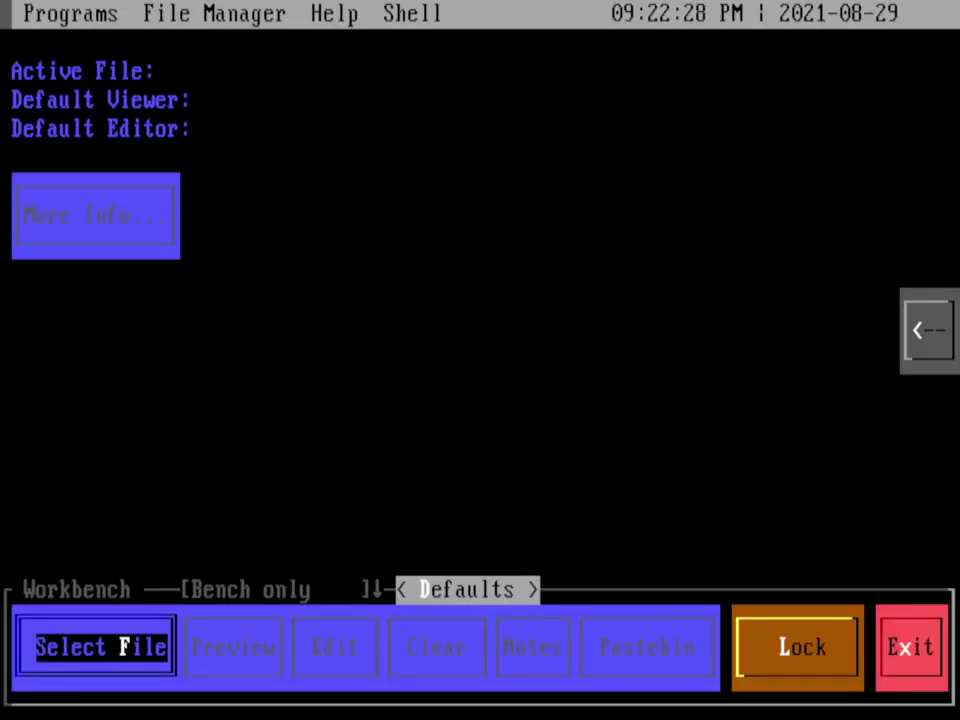
Step: Launch Canvas 1.1 from the Programs > Graphics category
left_click(50, 12)
left_click(116, 186)
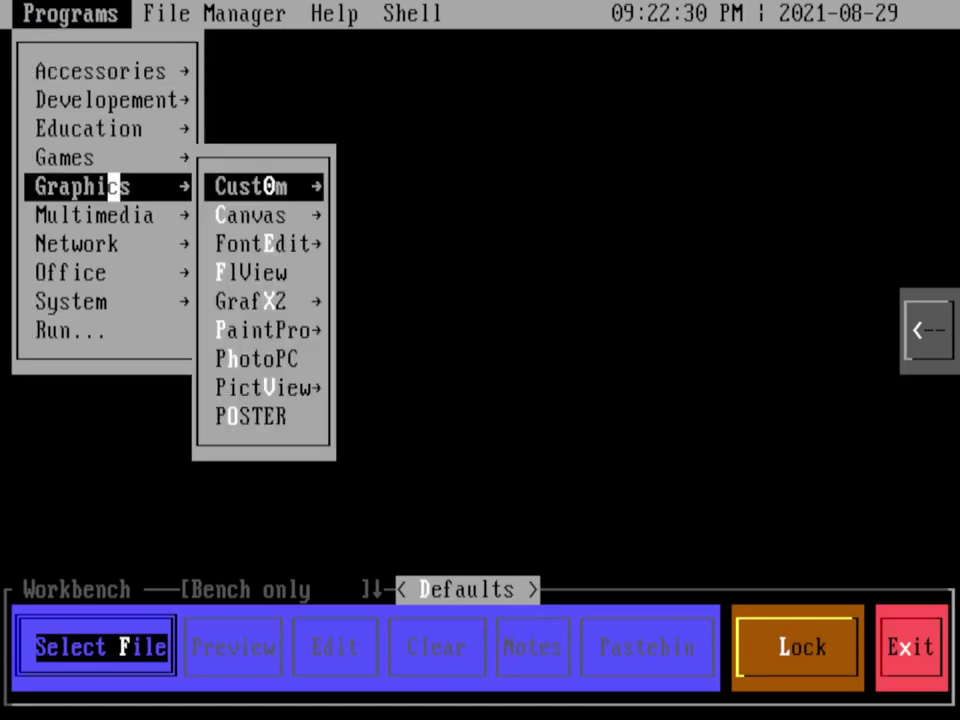
left_click(258, 215)
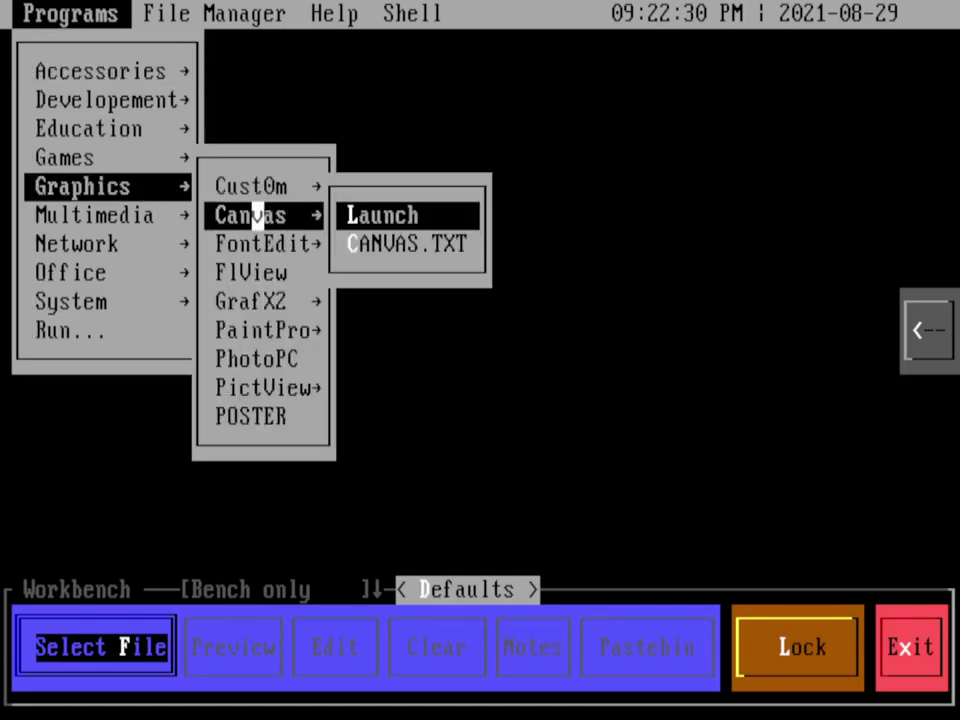
left_click(364, 215)
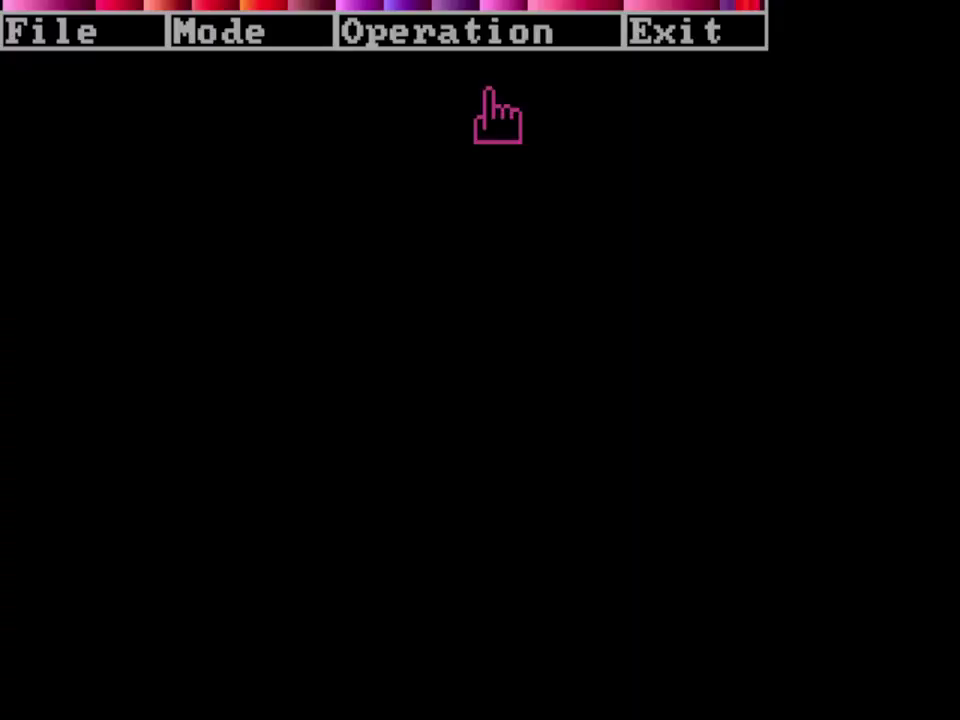
Step: Load the RAPTOR.PCX picture through File > .pcx
left_click(111, 30)
left_click(120, 80)
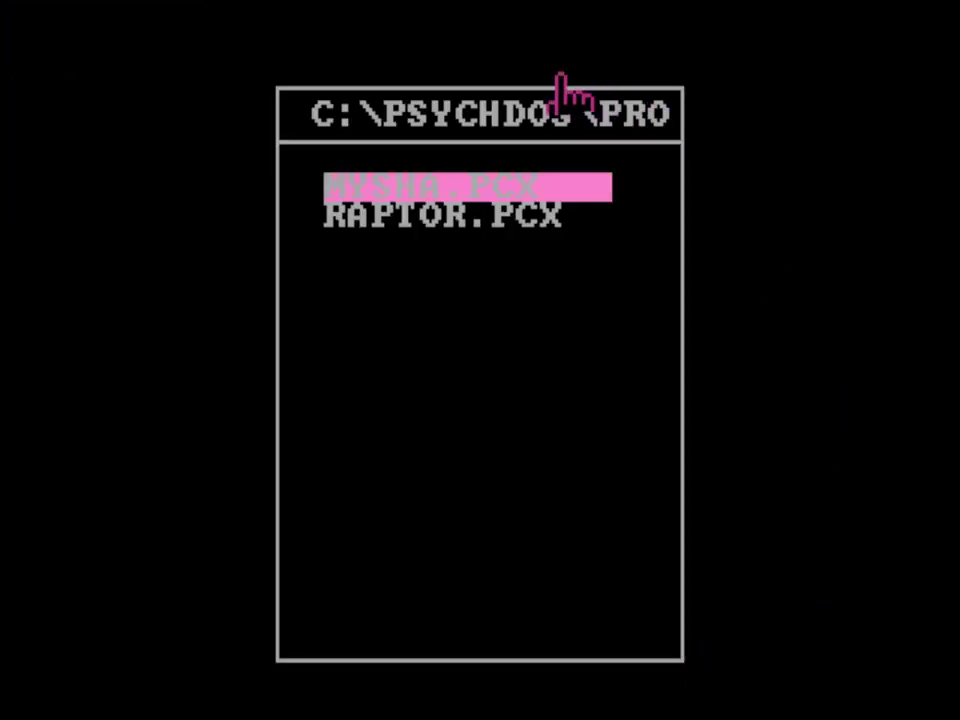
left_click(497, 215)
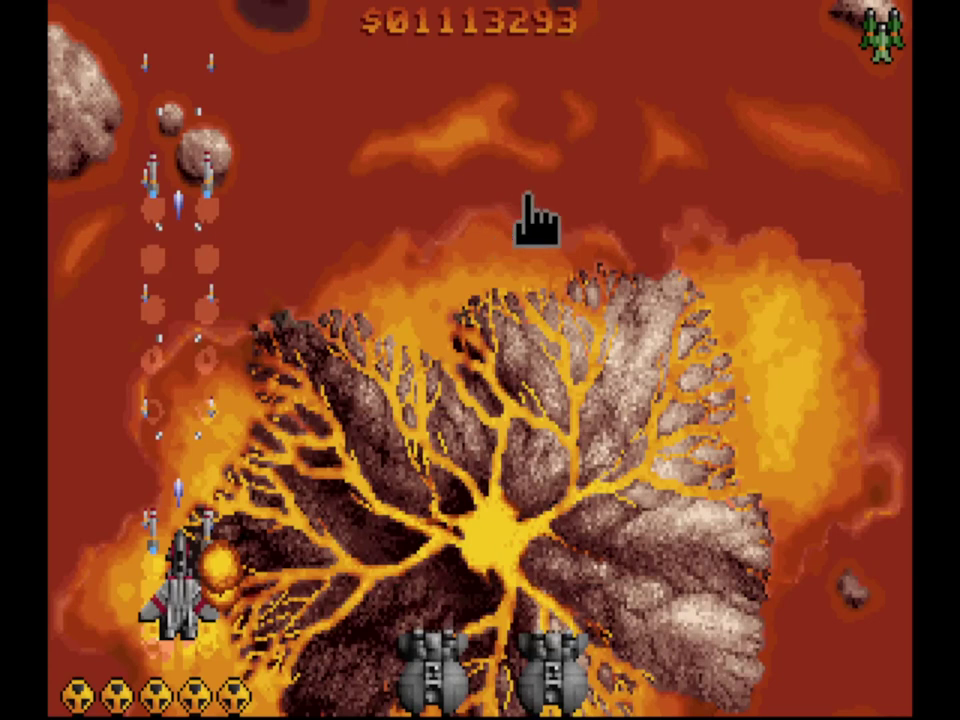
Step: Bring up the Canvas menus over the picture and reopen the PCX file browser
right_click(525, 200)
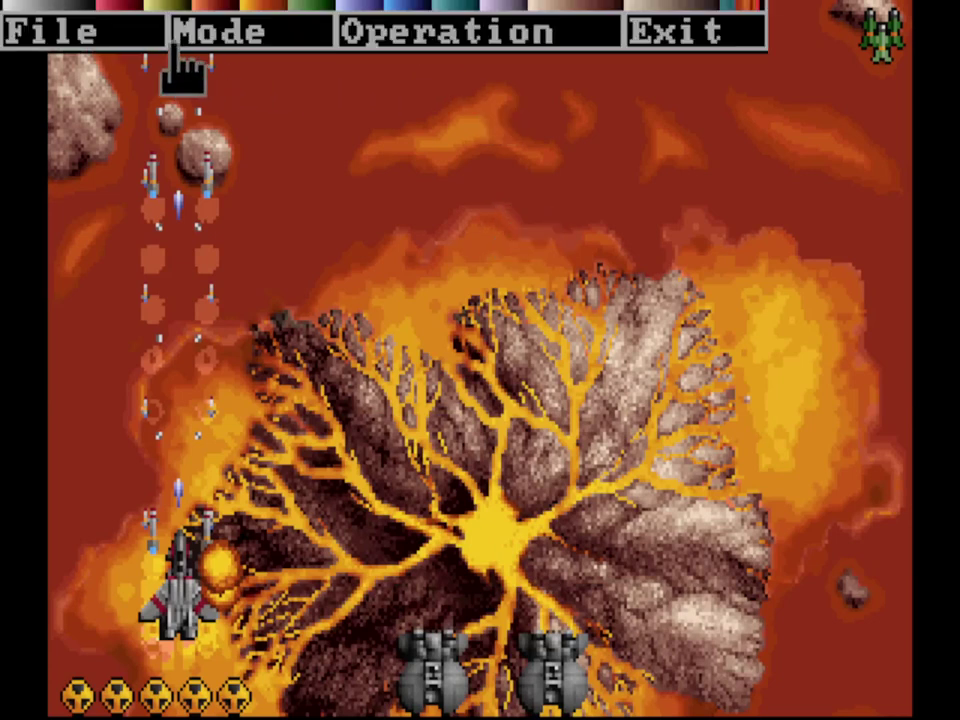
left_click(150, 32)
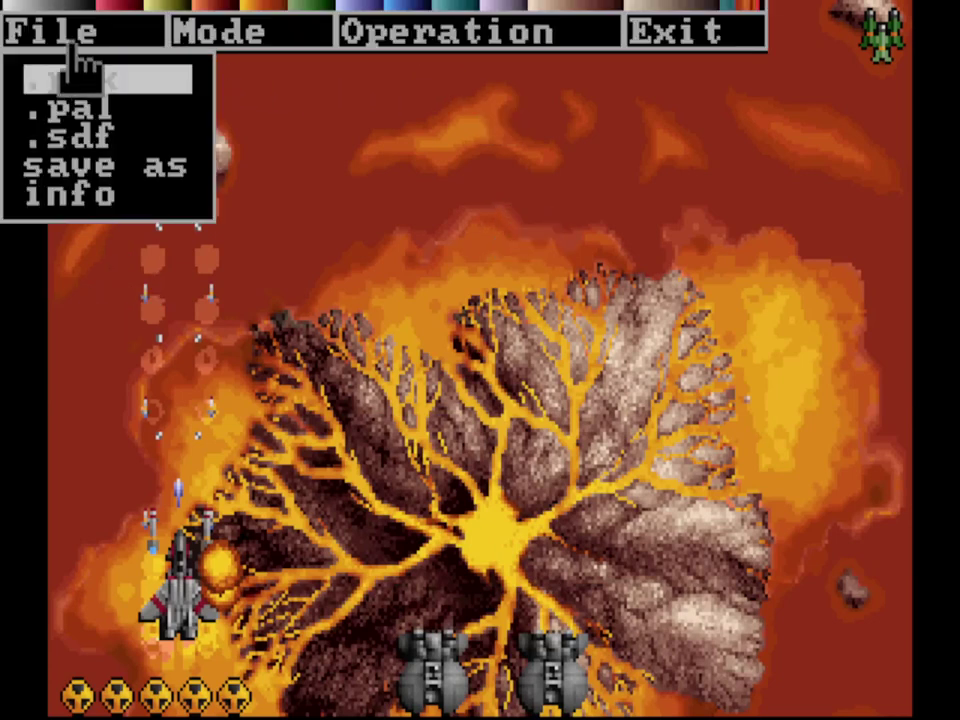
left_click(70, 85)
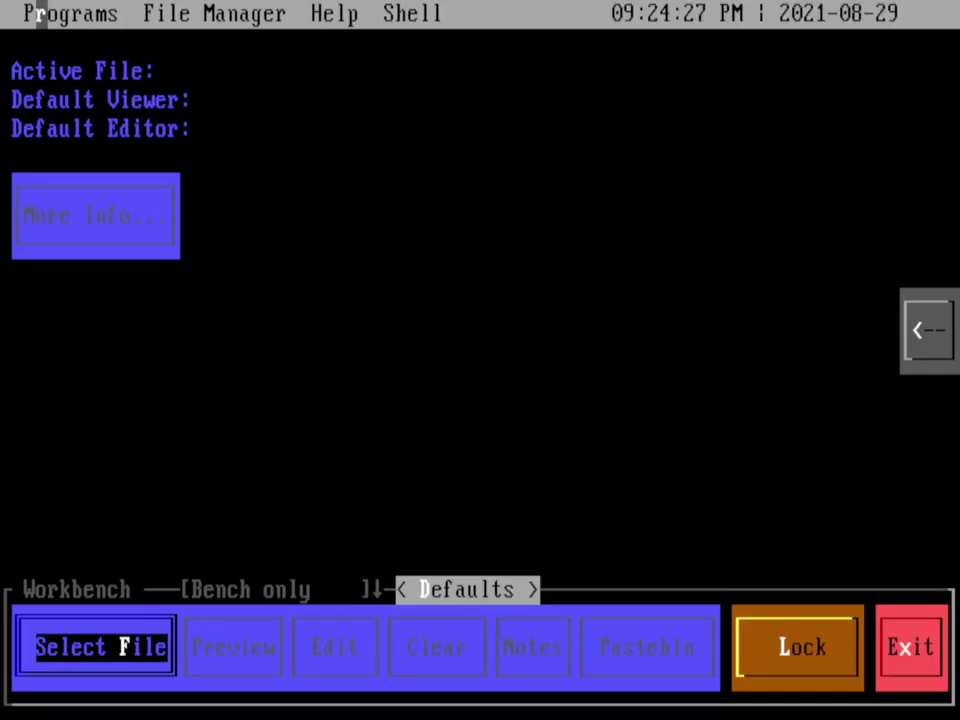
Step: Launch FlWriter from the Programs > Office category for a blank document
left_click(39, 10)
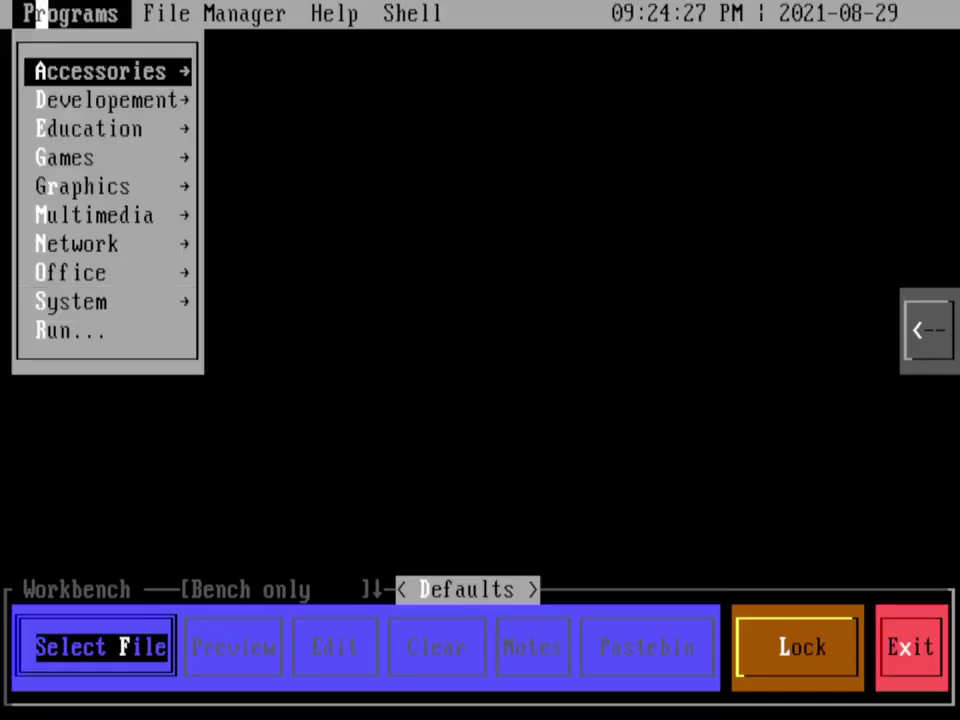
left_click(75, 272)
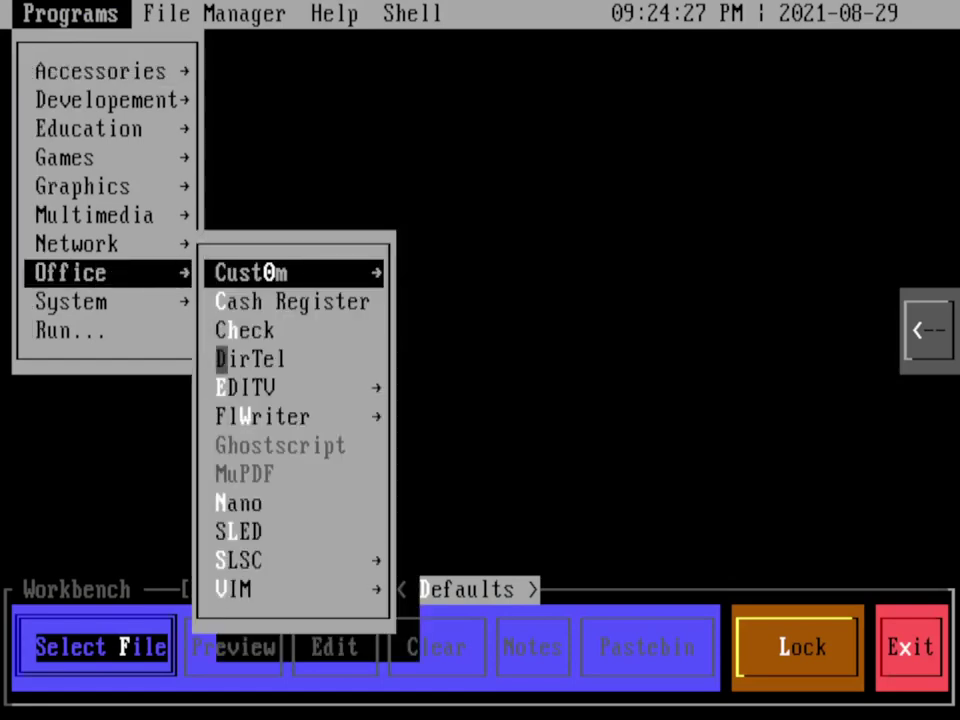
left_click(252, 416)
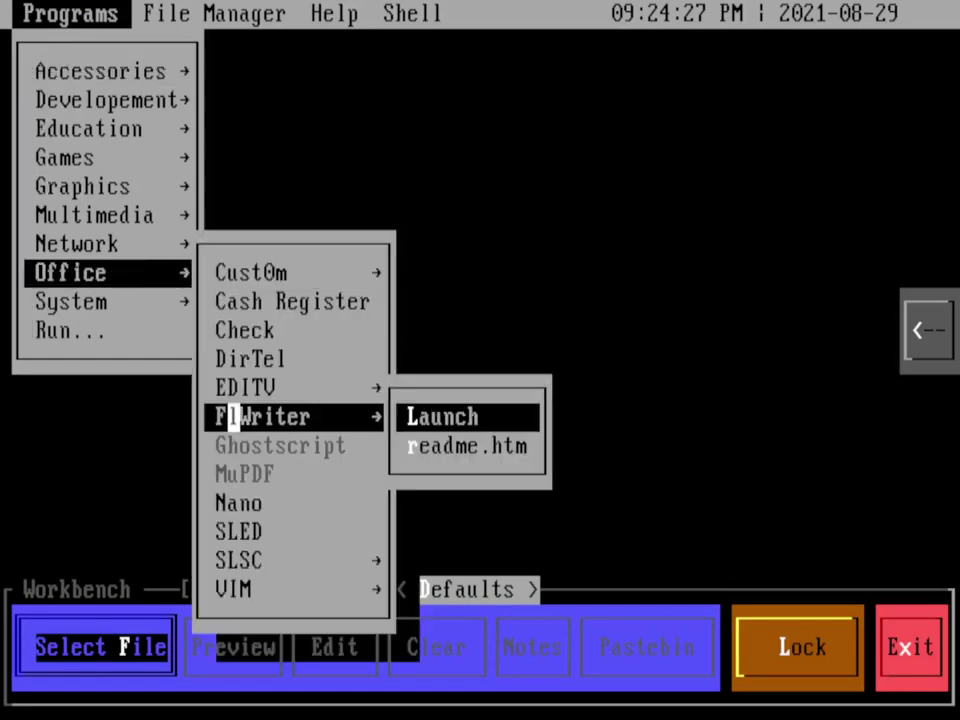
left_click(437, 416)
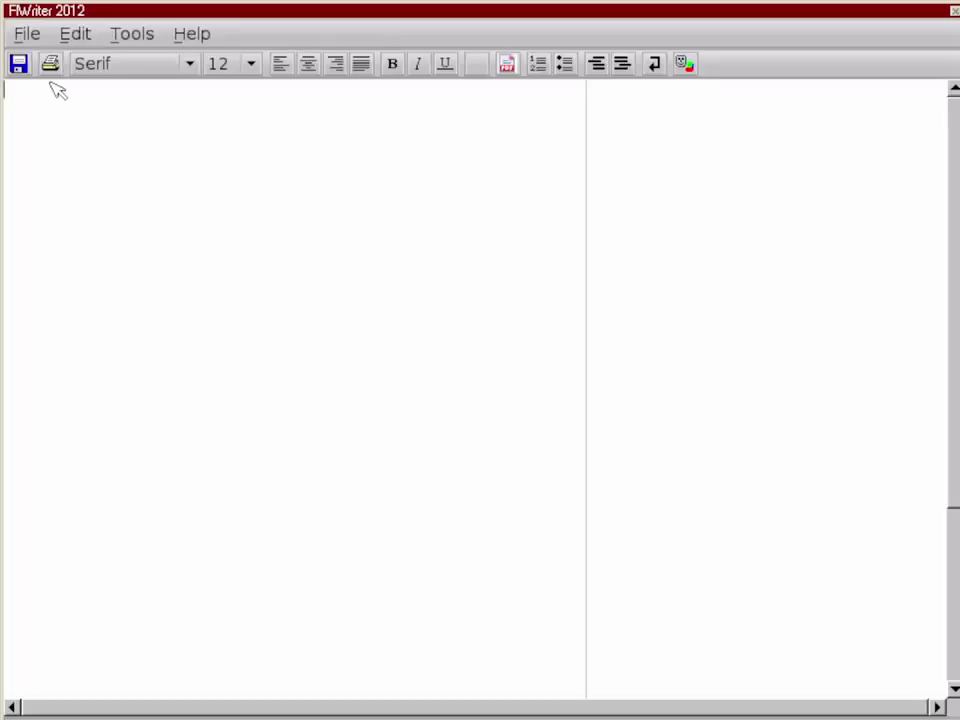
Step: Look over the File, Edit, Tools and Help menus, then type lines about writing in FlWriter on DOS
left_click(31, 37)
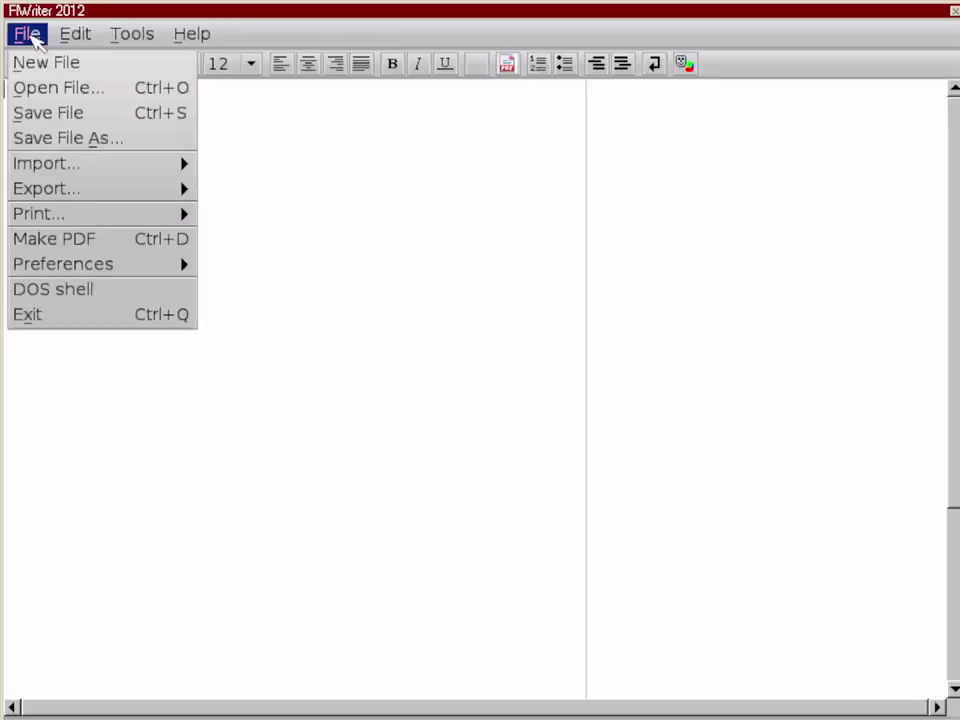
mouse_move(62, 37)
mouse_move(112, 37)
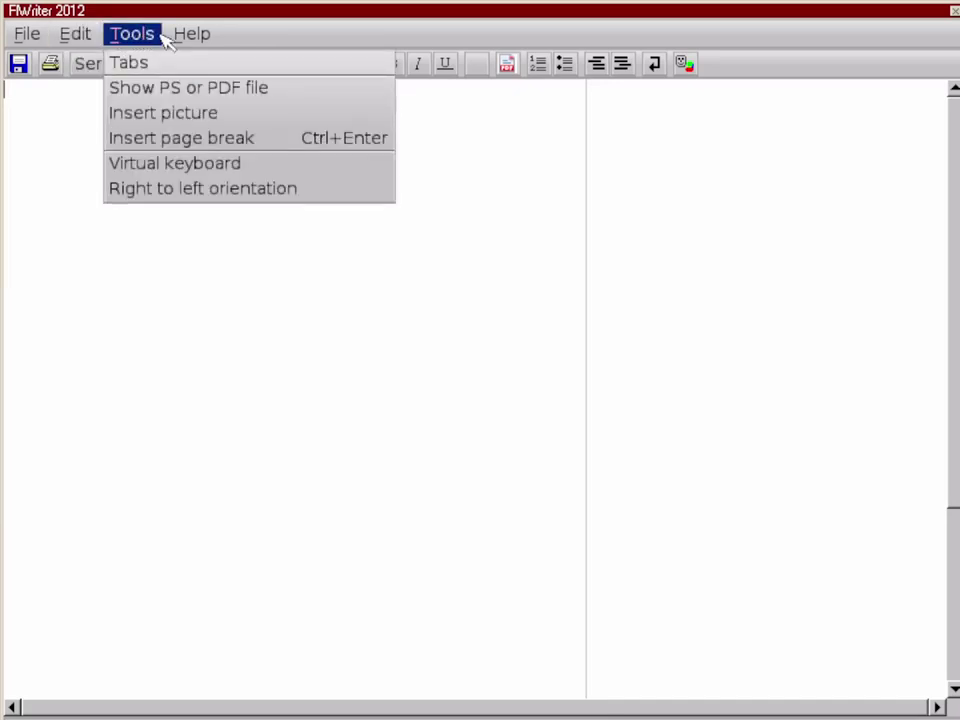
mouse_move(196, 38)
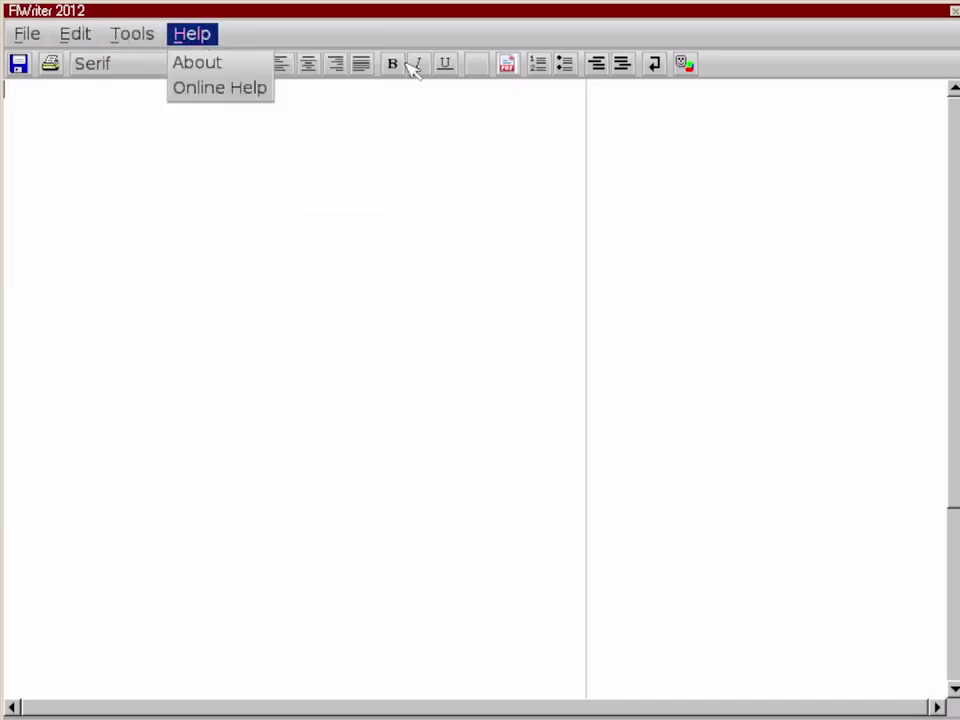
left_click(431, 122)
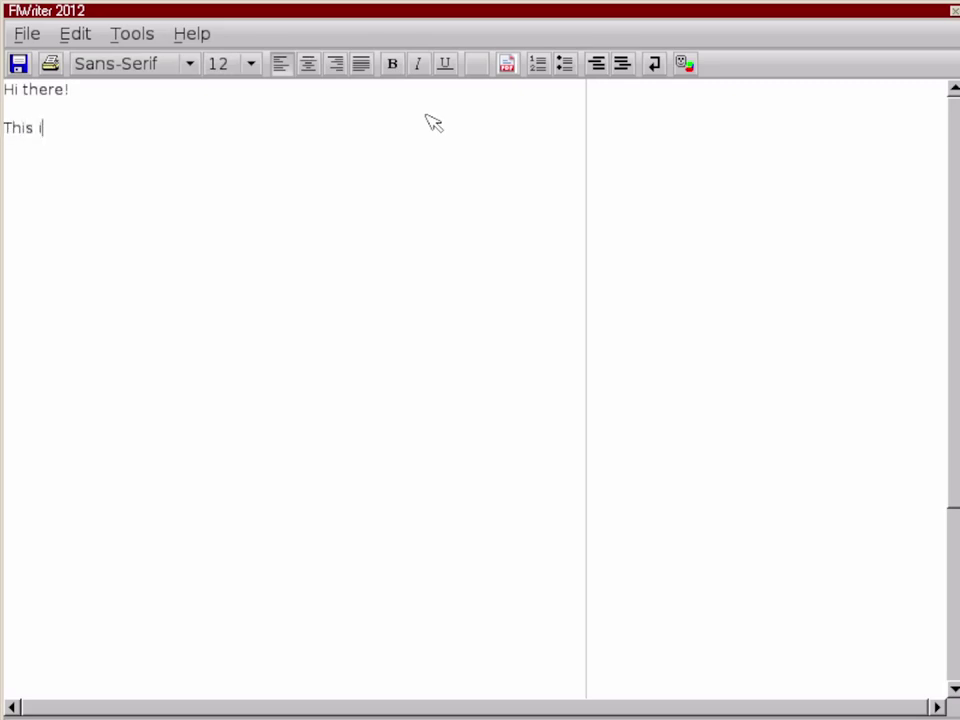
type("s a line of t")
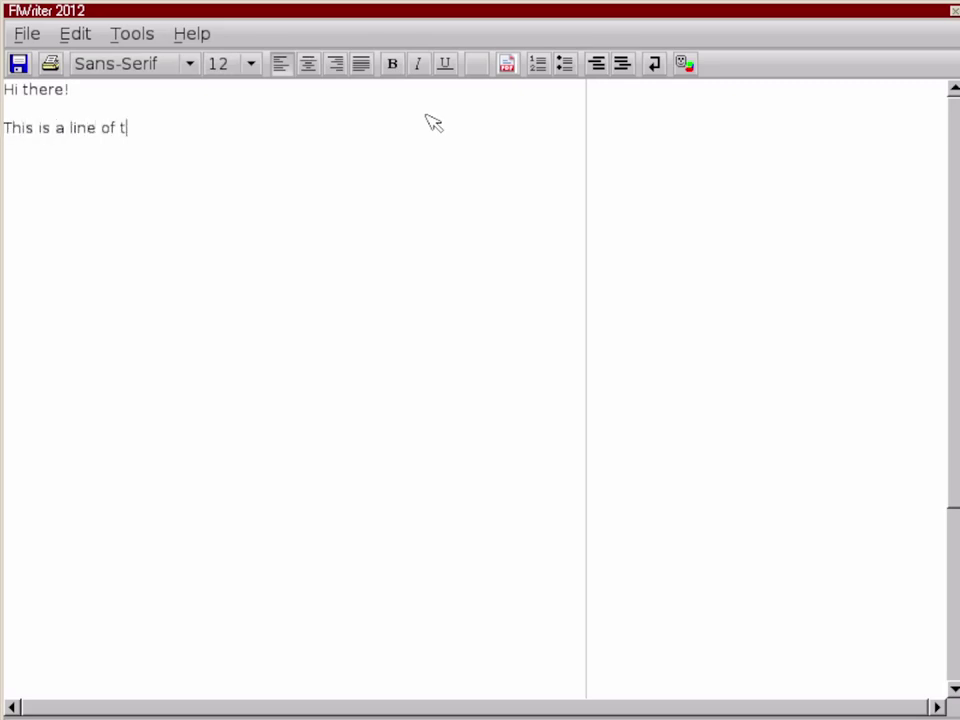
type("ext. I am writing in FlWriter on DOS.  H")
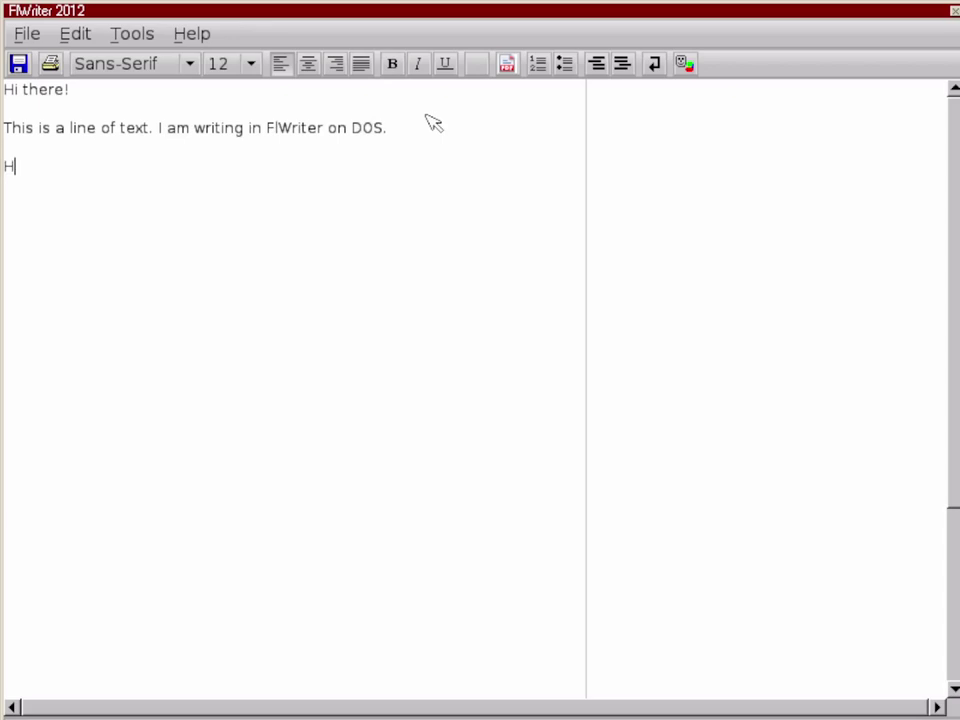
type("ere is some sample text: bold, italics, underline.")
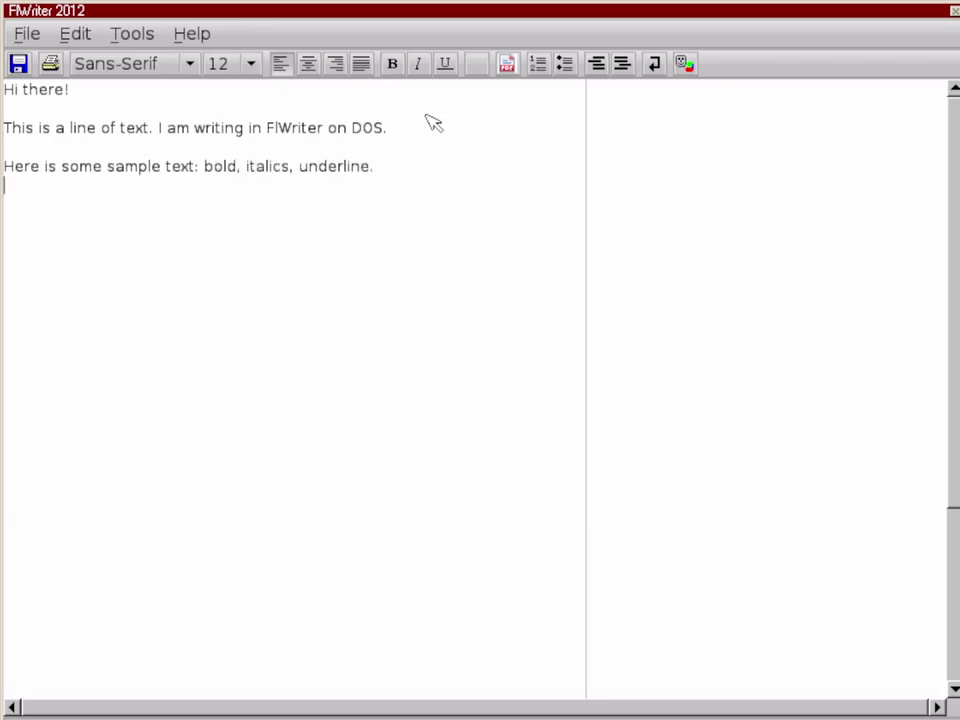
Step: Make 'bold,' bold, 'italics,' italic and 'underline.' underlined in the sample line
double_click(226, 174)
left_click(393, 65)
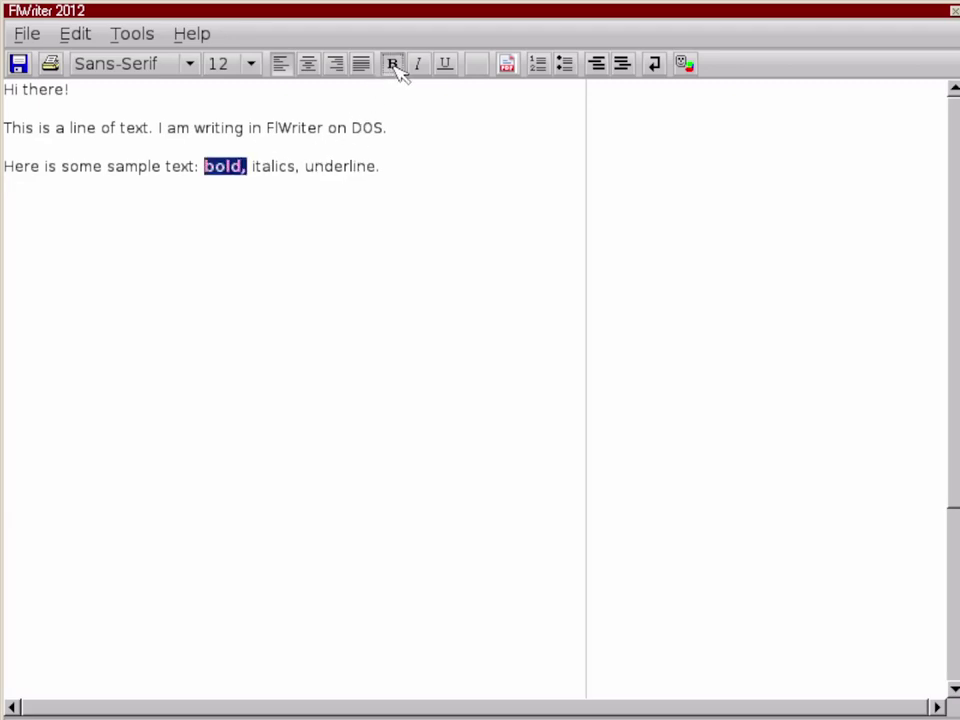
double_click(274, 166)
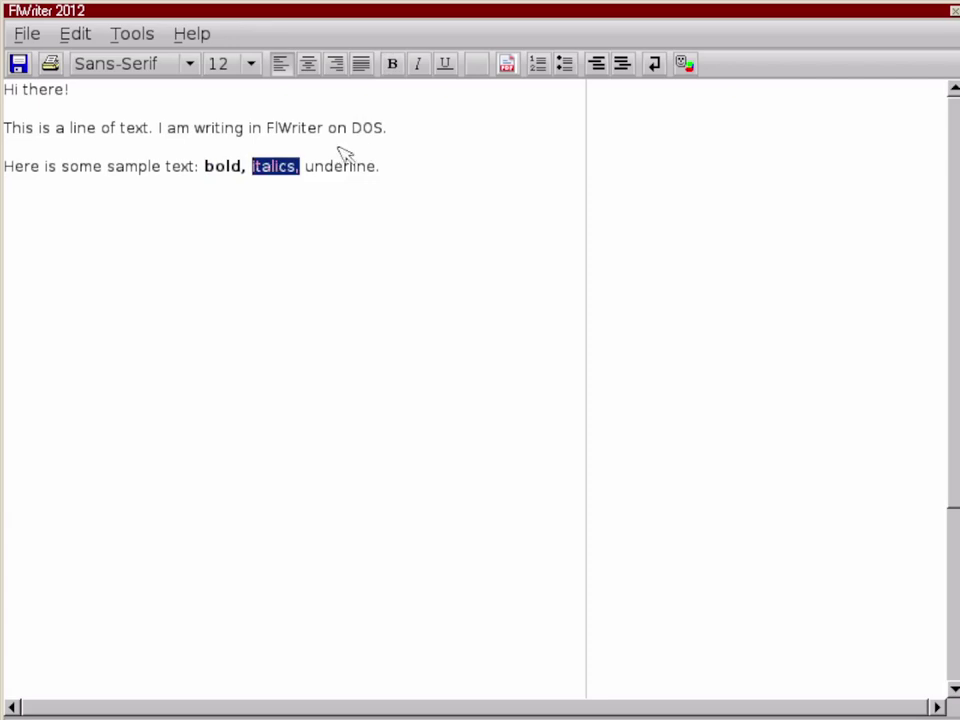
left_click(418, 64)
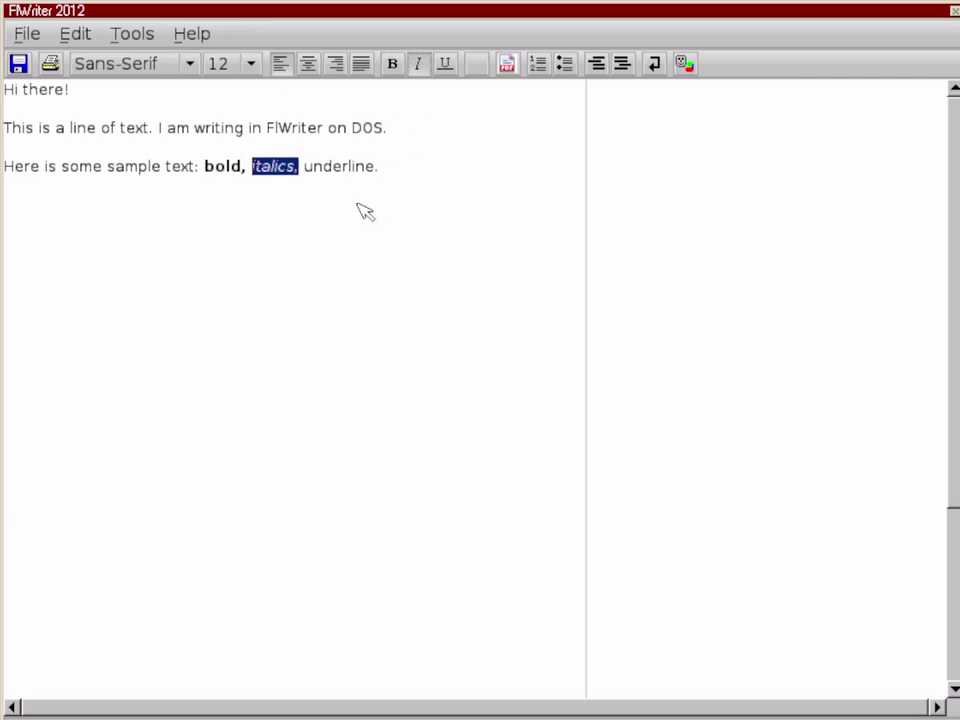
double_click(365, 170)
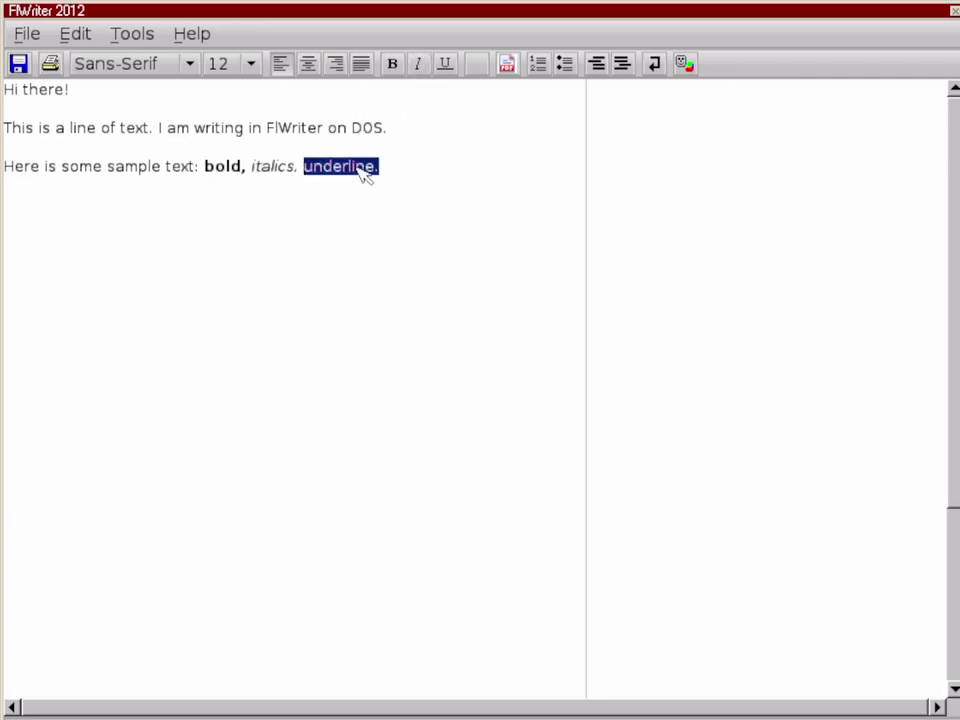
left_click(447, 70)
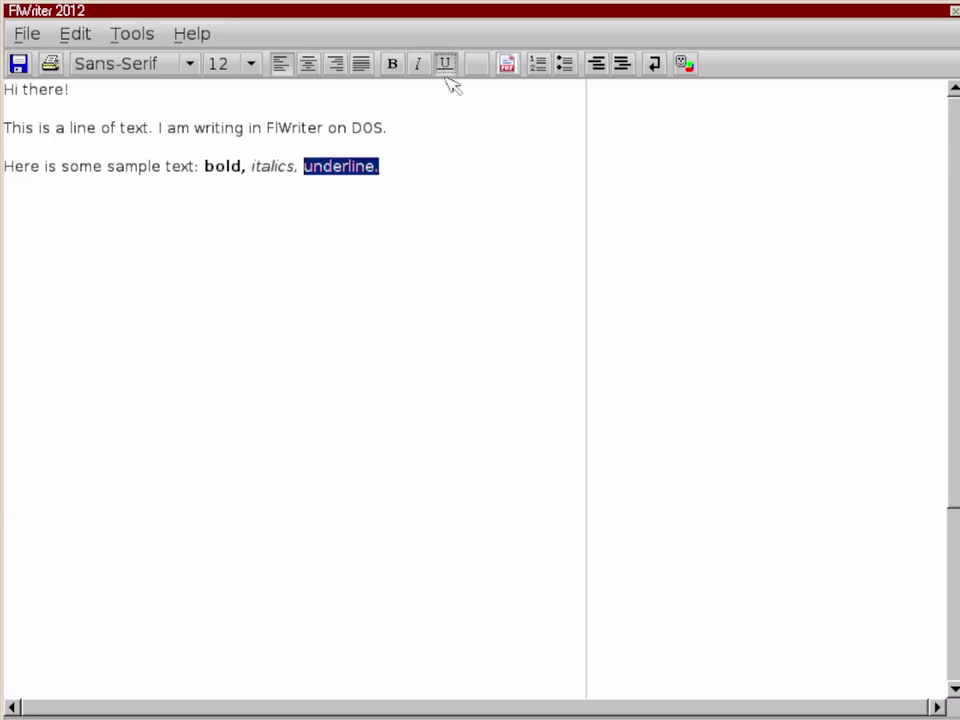
Step: Add the line 'You can also try different fonts' and set it in Serif
left_click(449, 254)
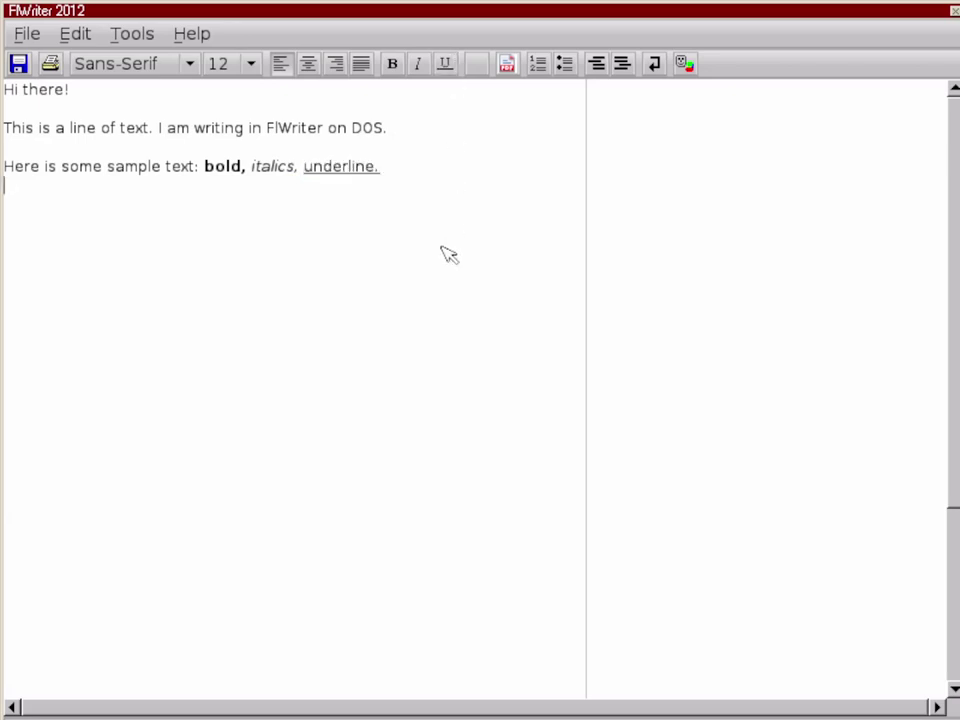
type("You can also try different fonts.")
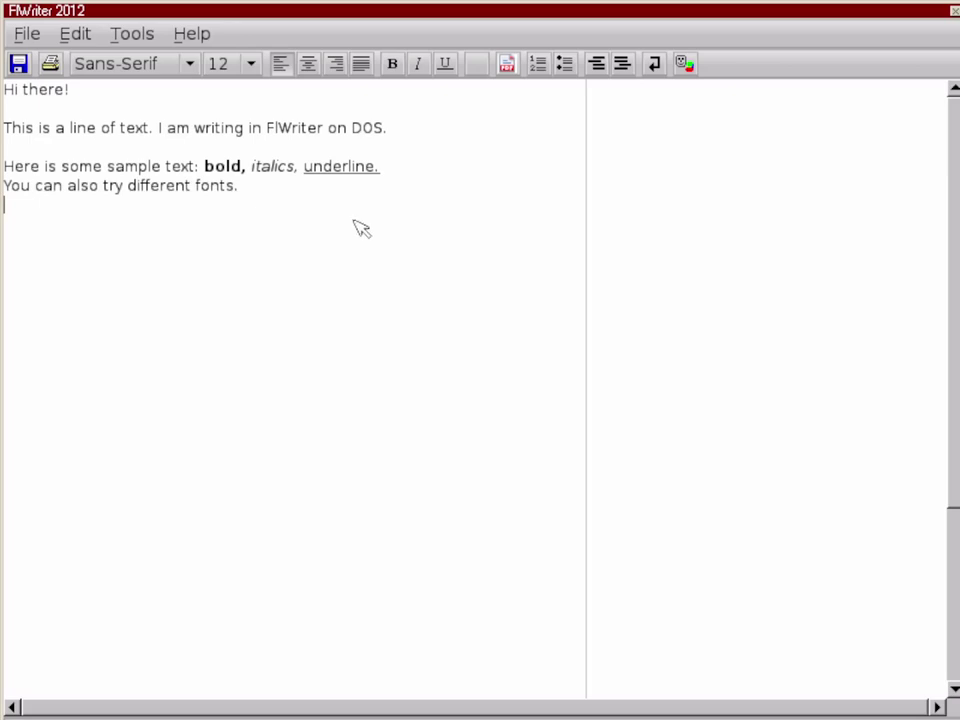
triple_click(117, 192)
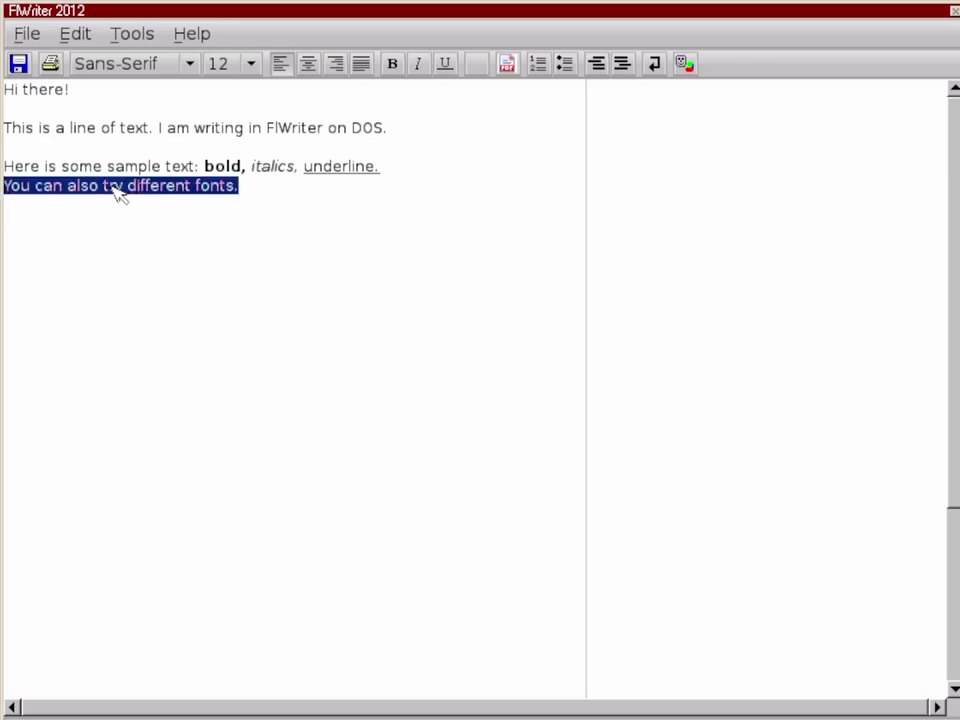
left_click(143, 64)
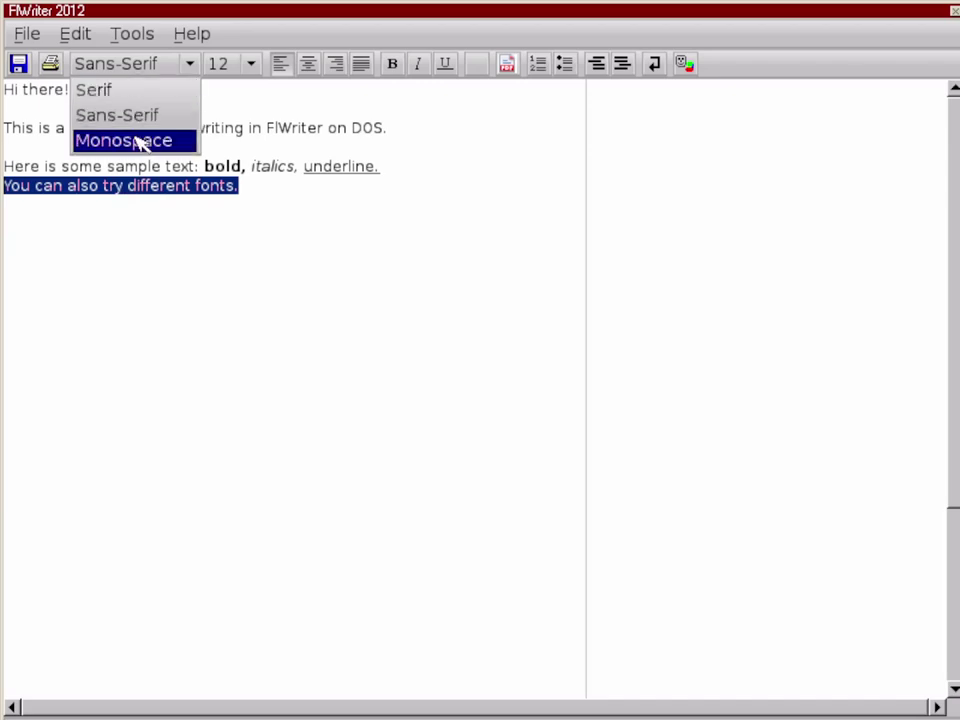
left_click(136, 92)
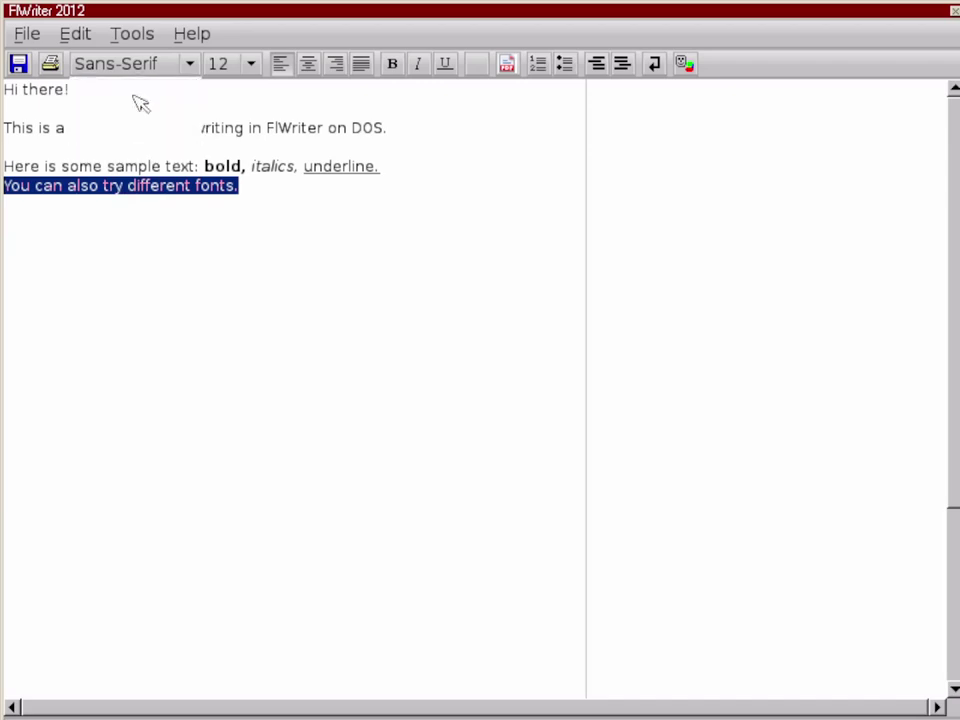
Step: Add 'And here is the typewriter font' below it and set it in Monospace
left_click(150, 283)
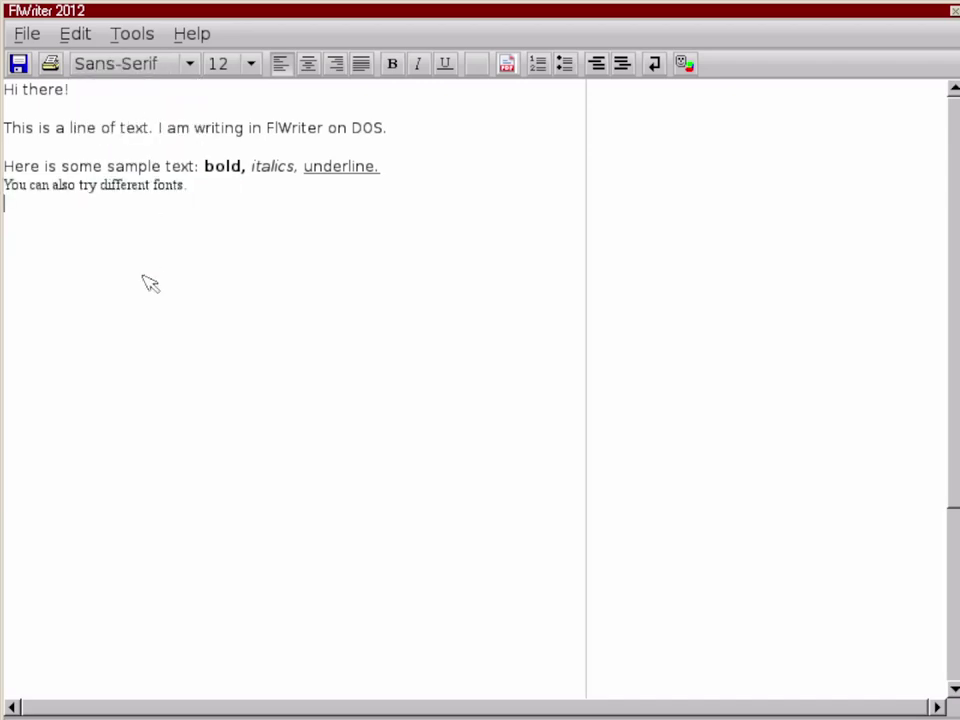
type("And here is the typewriter font.")
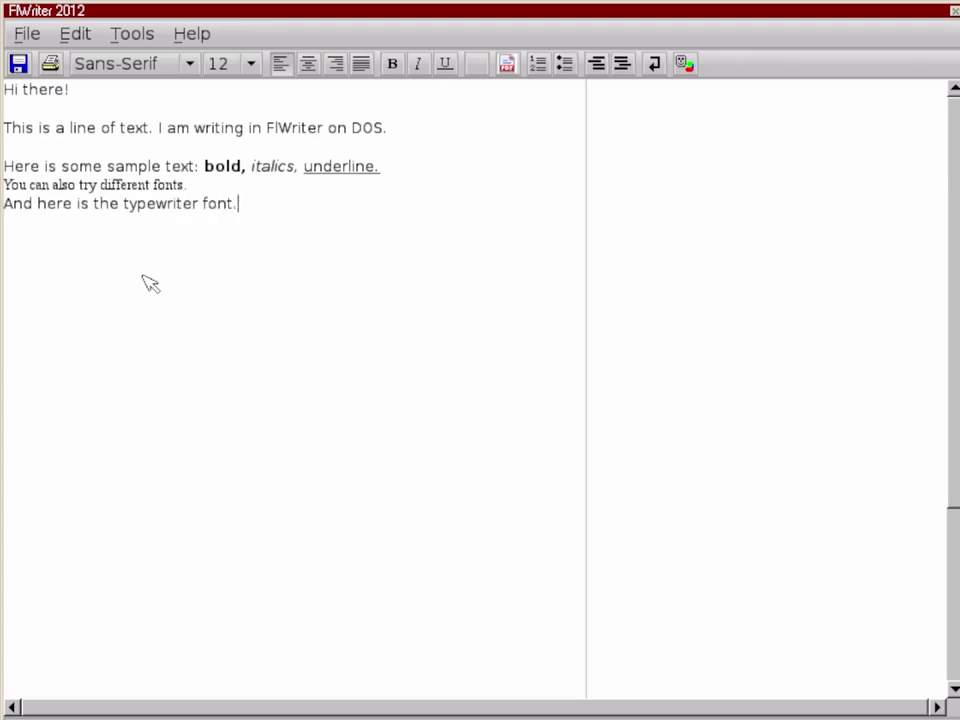
triple_click(143, 203)
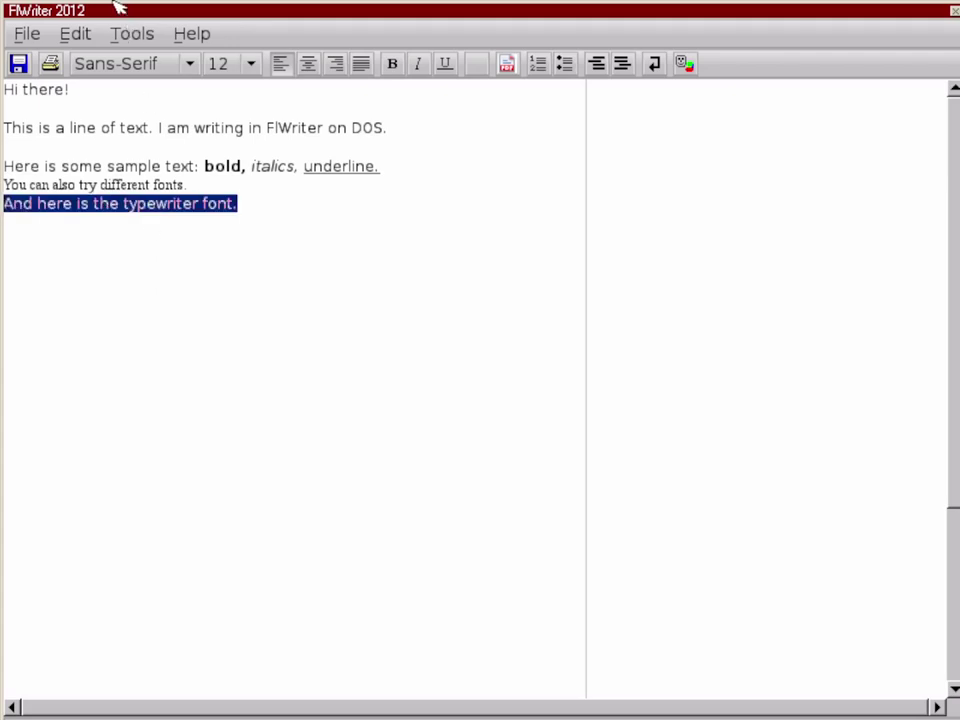
left_click(100, 63)
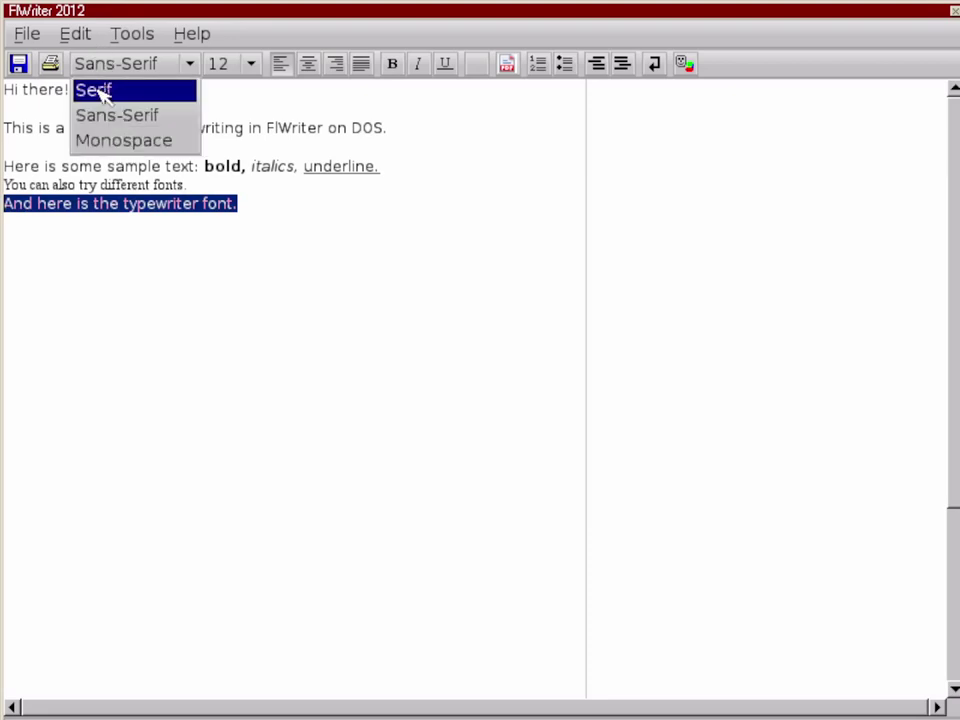
left_click(104, 140)
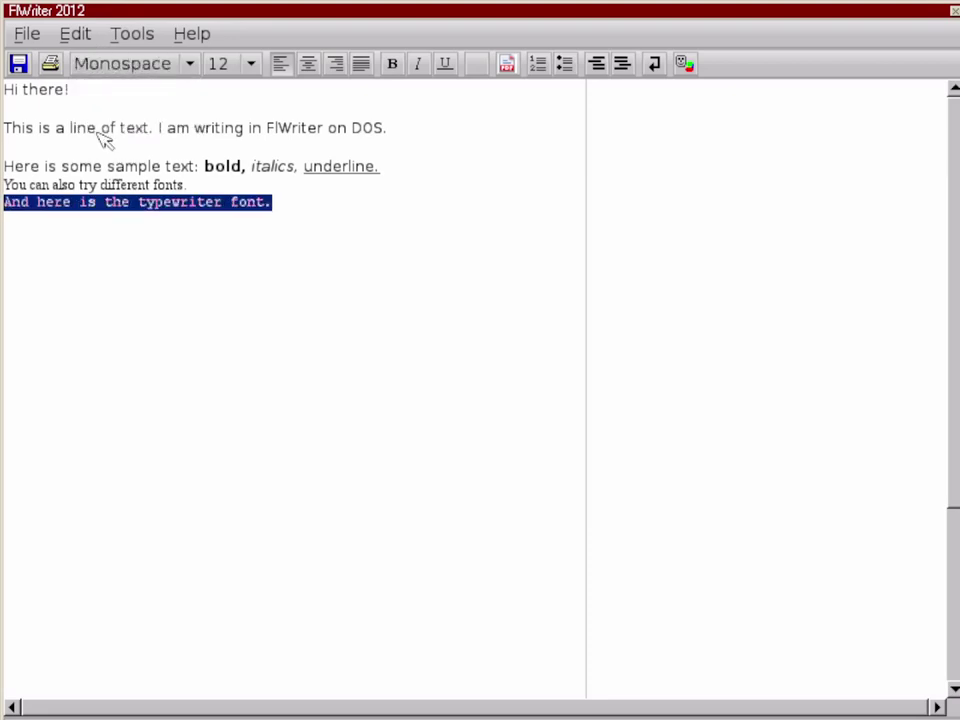
left_click(514, 414)
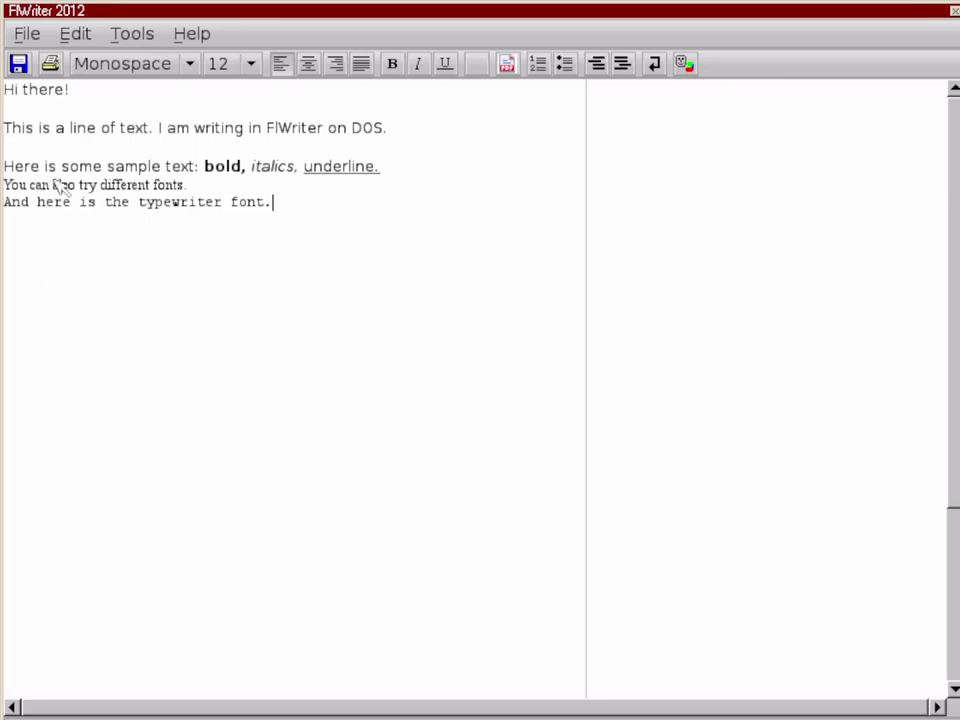
Step: Select the last lines of text and apply a toolbar formatting option to them
left_click_drag(57, 167, 64, 205)
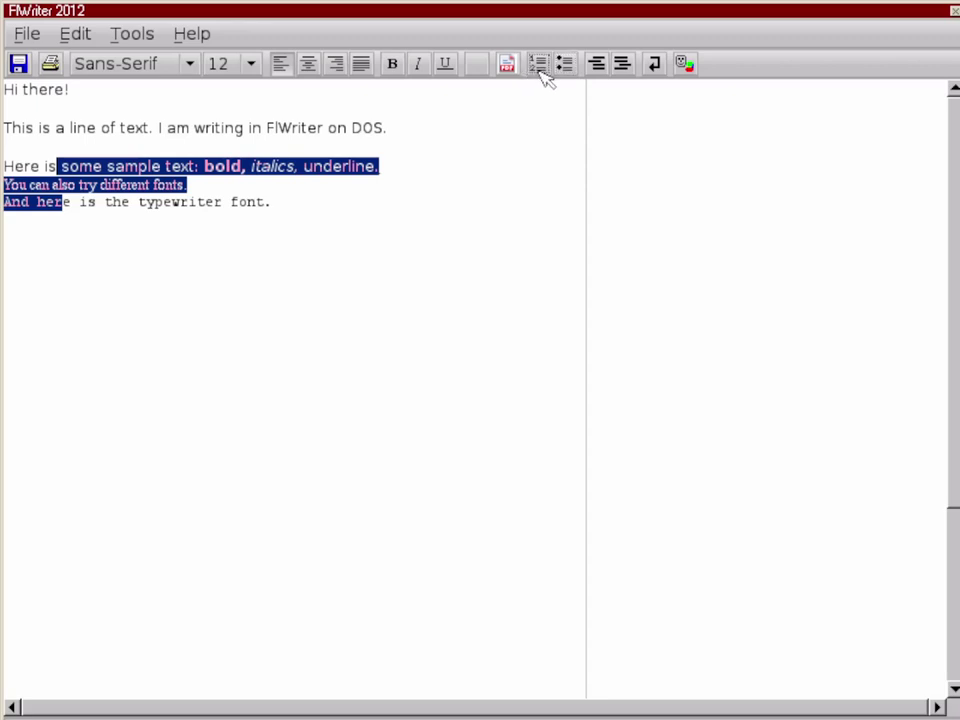
left_click(497, 255)
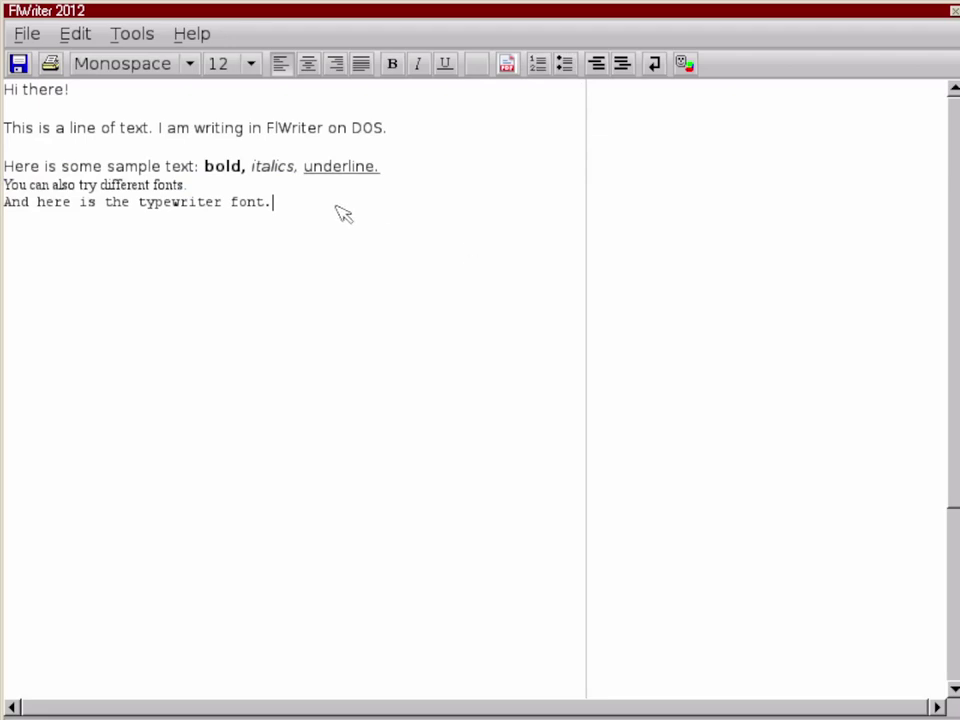
left_click_drag(336, 208, 6, 171)
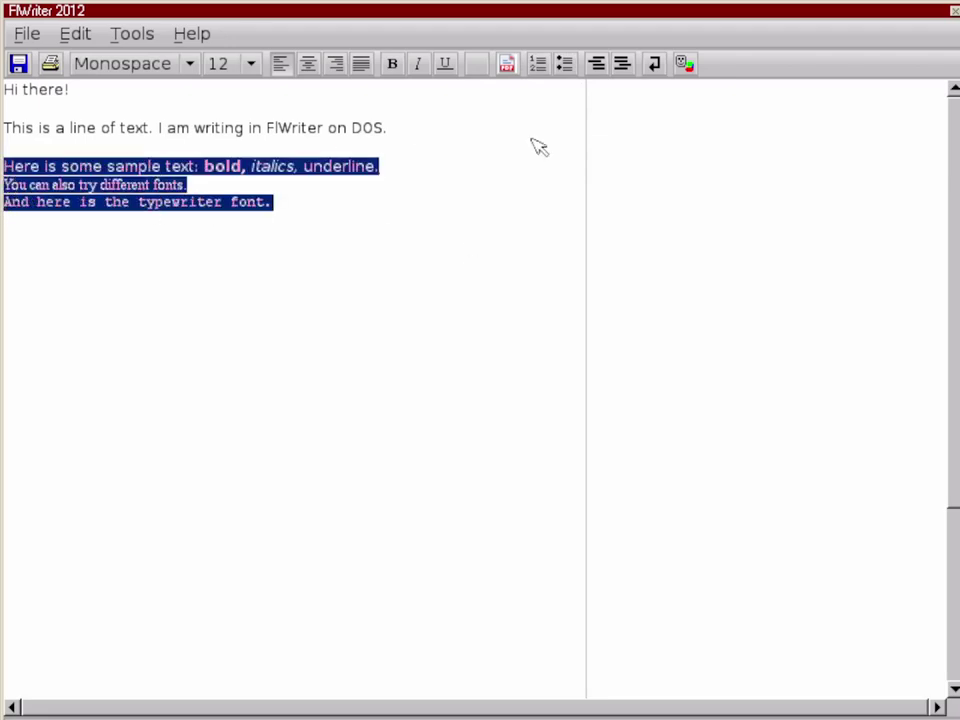
left_click(565, 63)
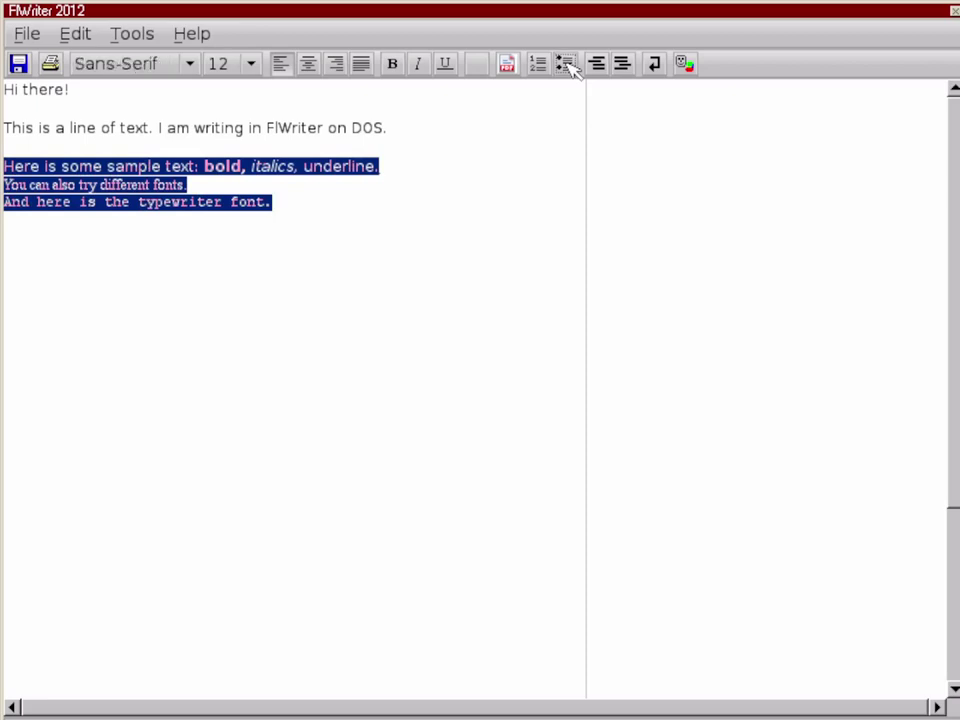
left_click(517, 190)
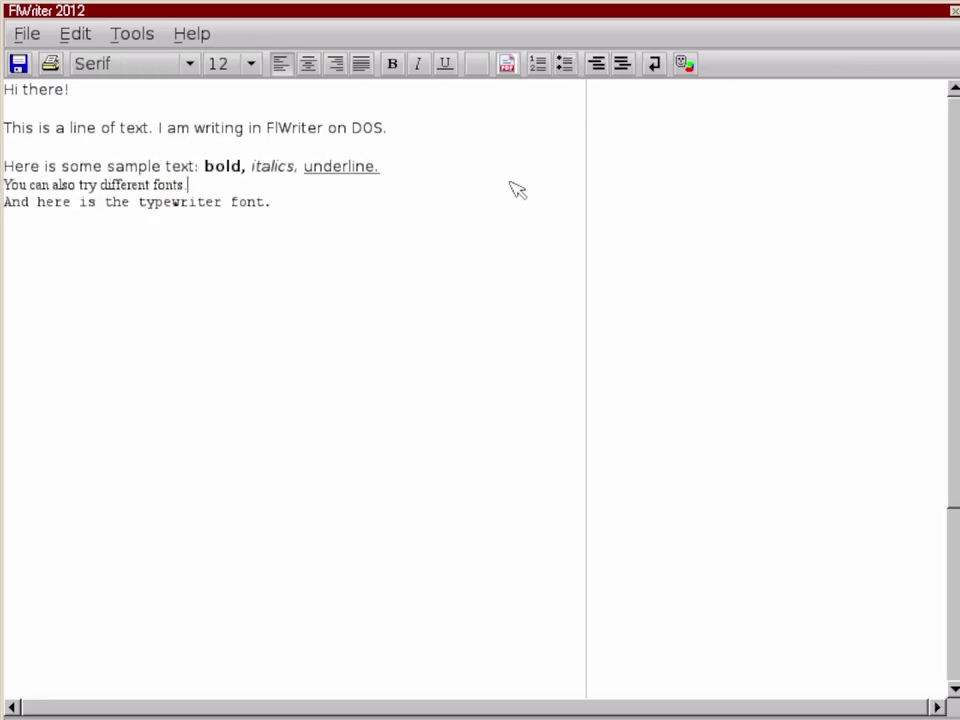
Step: Start a new Serif line reading 'Here is a list:' after the typewriter line
left_click(465, 244)
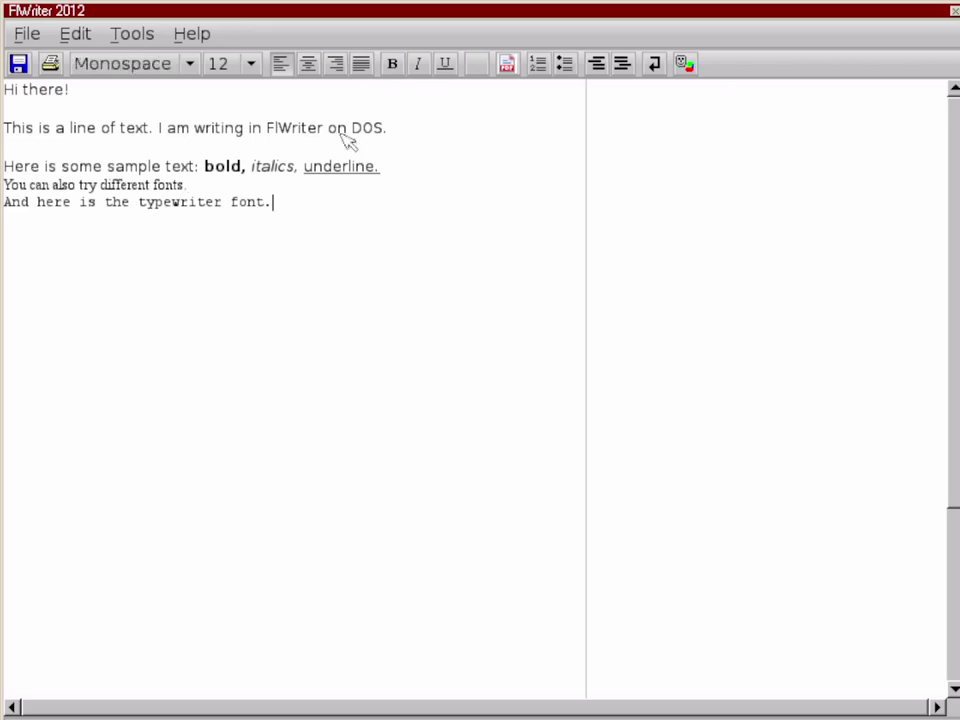
left_click(94, 70)
left_click(90, 90)
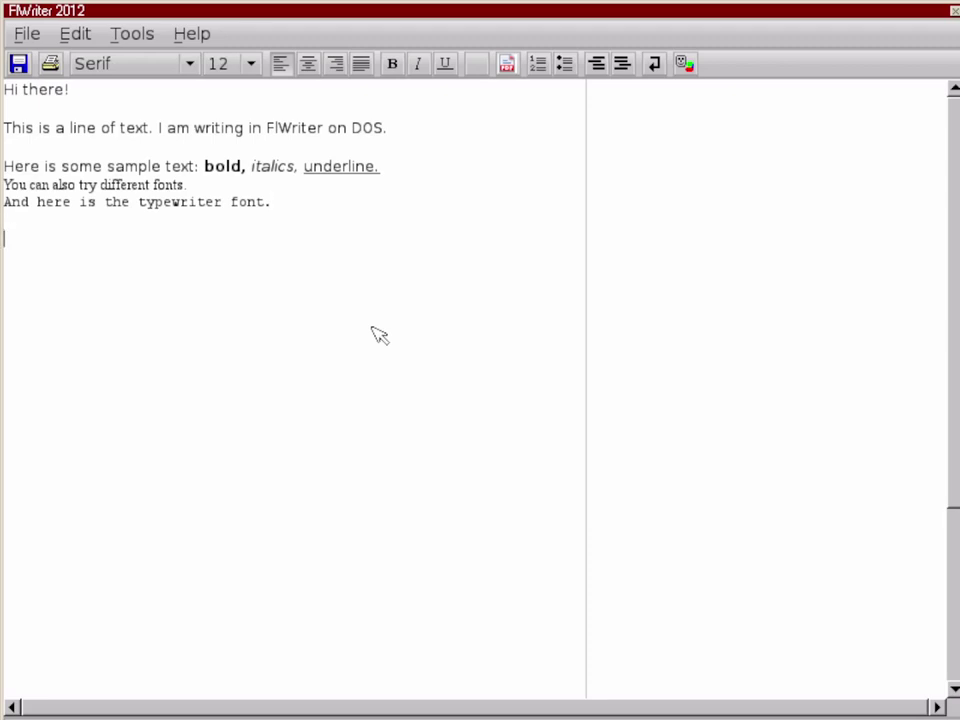
type("Here is a list:")
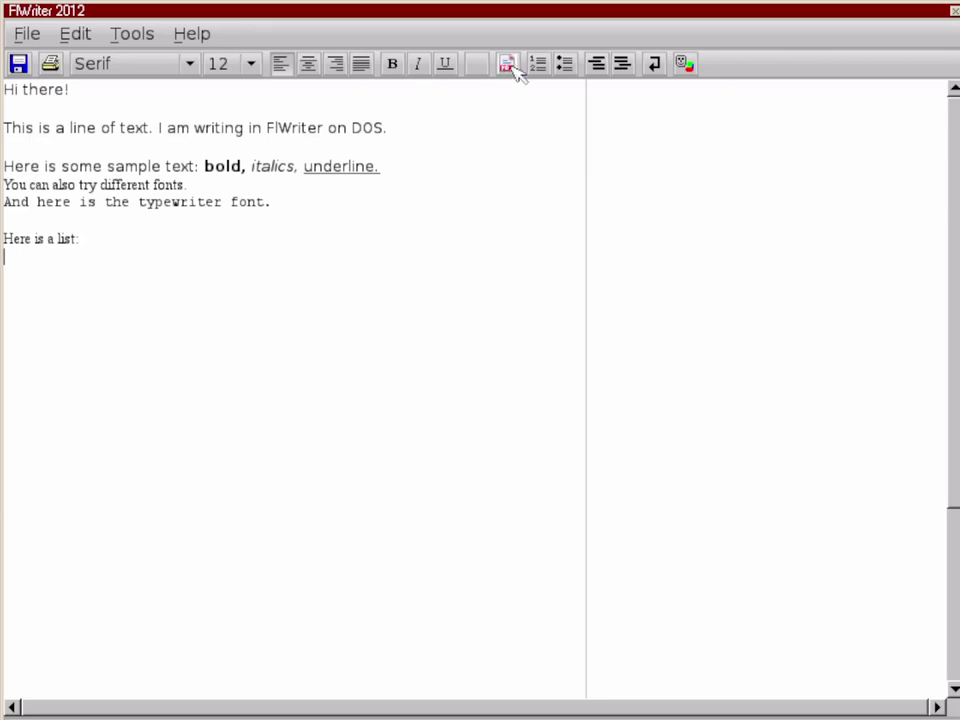
Step: Add One, Two and Three as a numbered list under 'Here is a list:', then end numbering
left_click(538, 64)
type("Two")
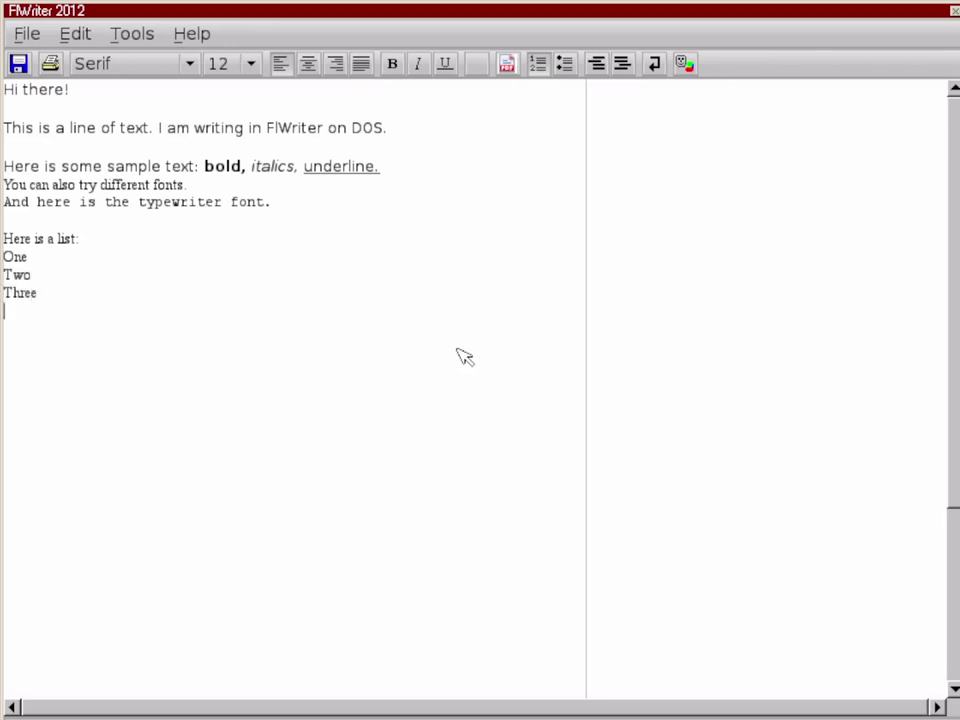
left_click(539, 65)
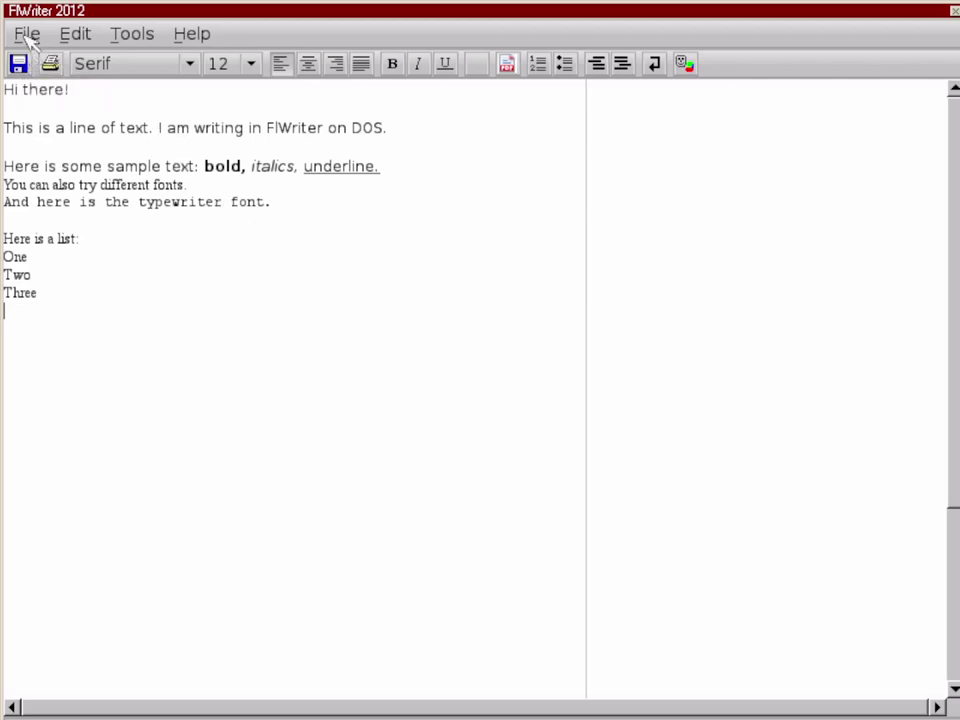
Step: Exit FlWriter without saving changes, then launch Vim from the Office programs
left_click(26, 34)
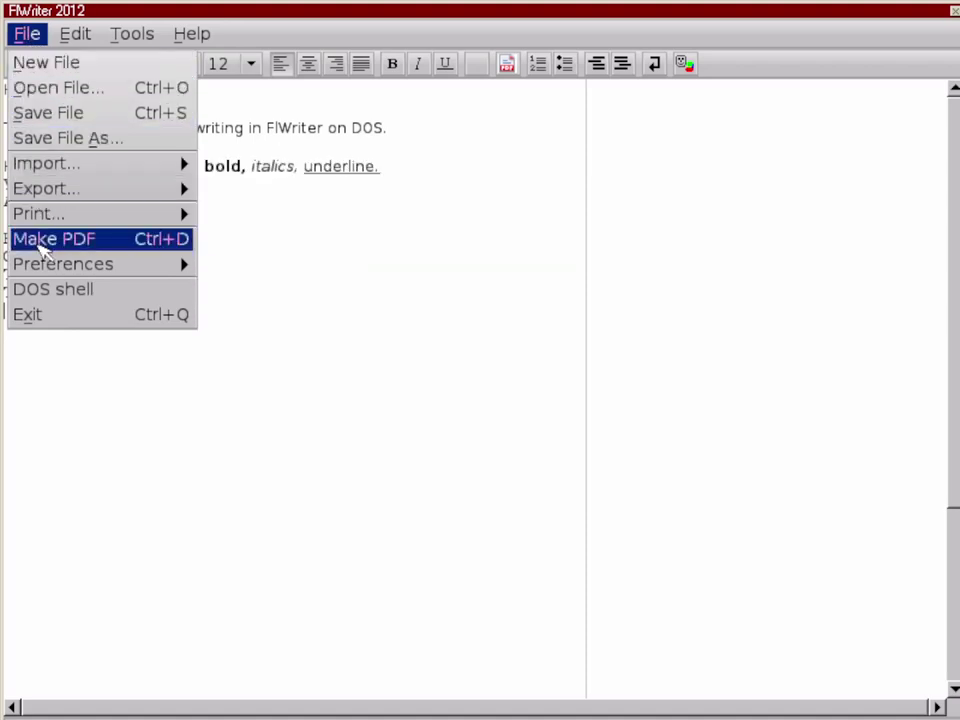
left_click(38, 316)
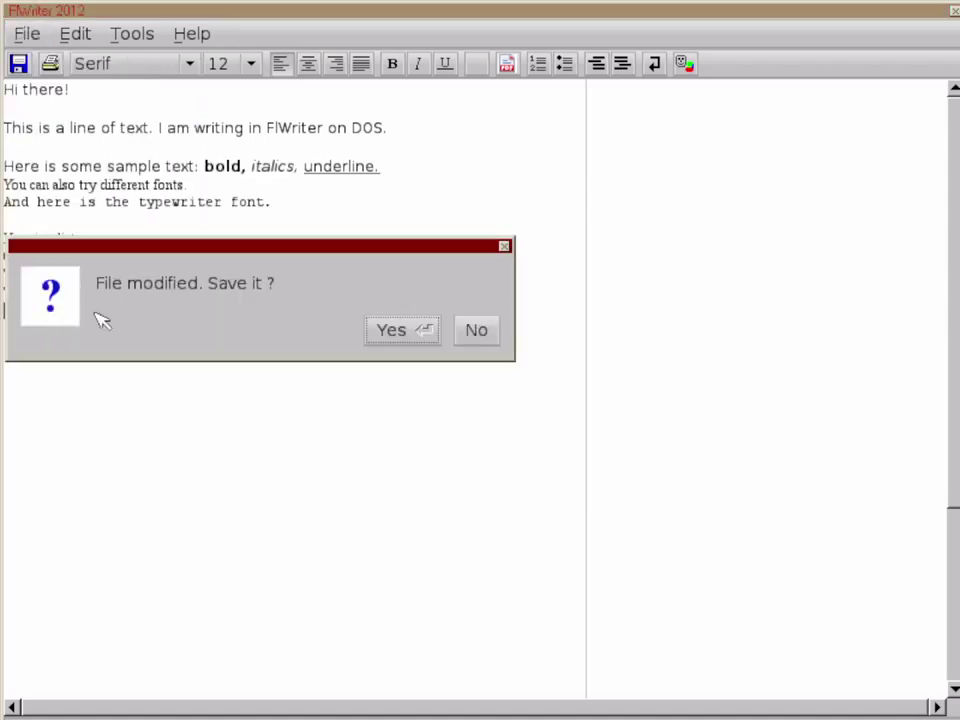
left_click(477, 331)
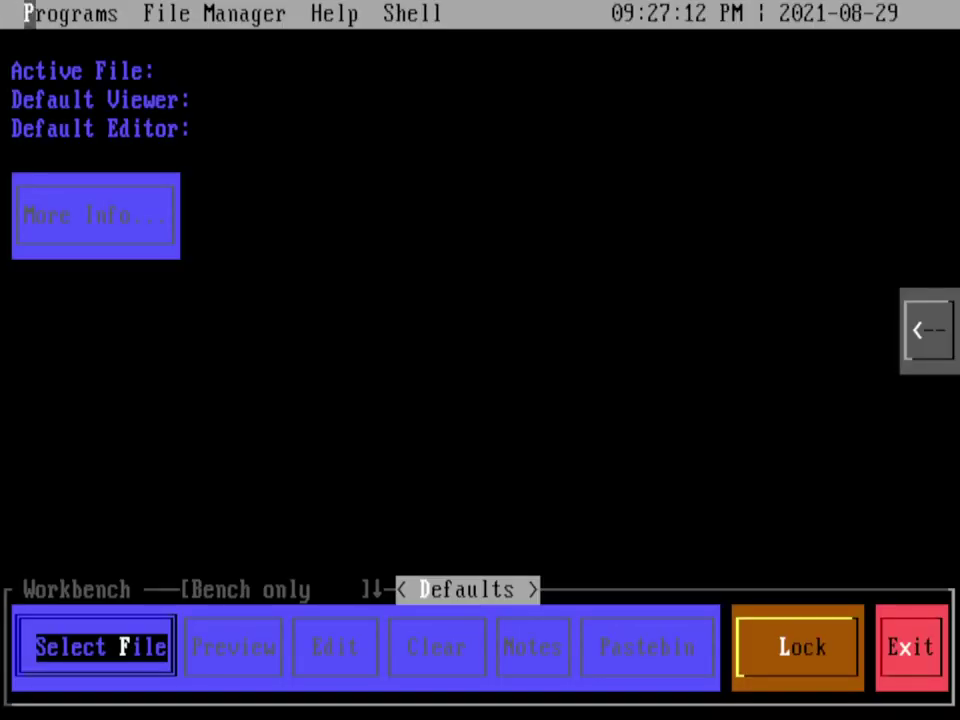
left_click(50, 11)
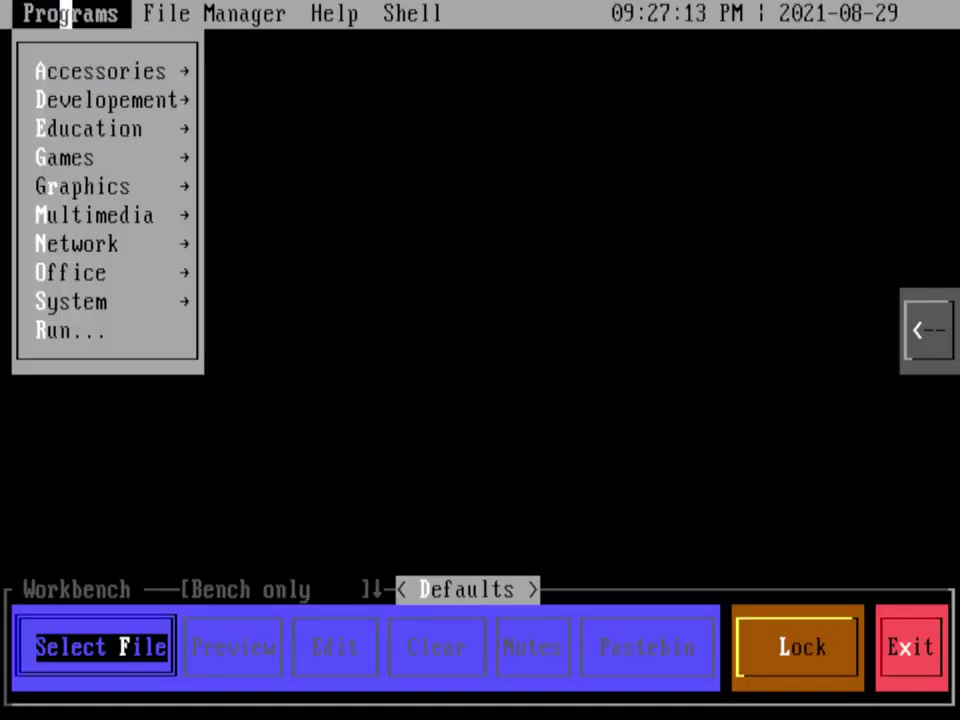
left_click(77, 272)
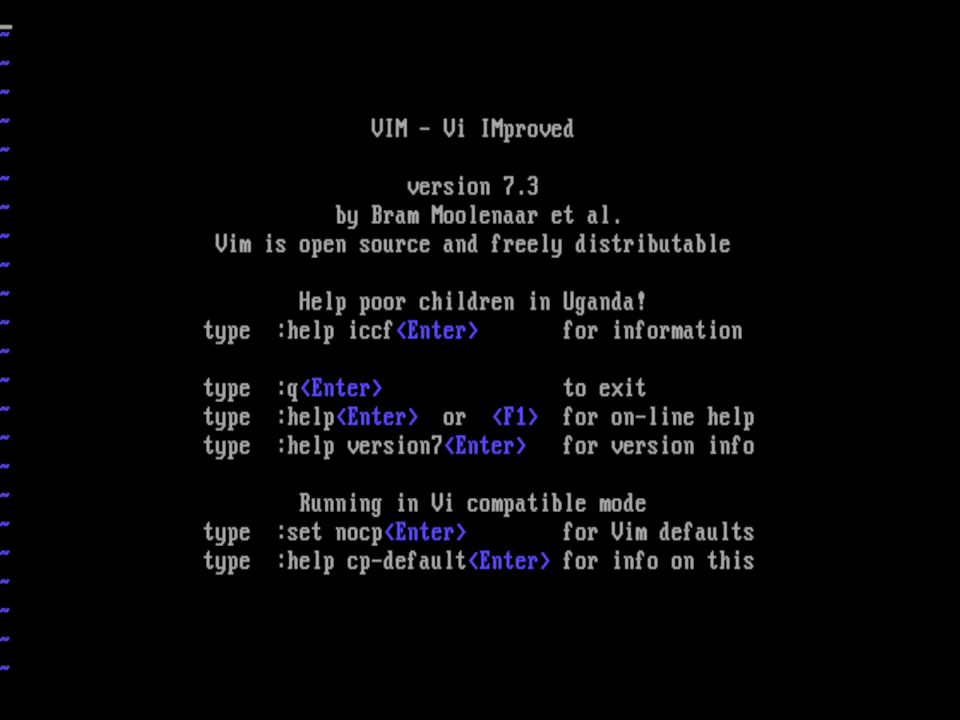
Step: Type 'This is a line of text.' in Vim, then discard it and quit with :q!
type("iThiss")
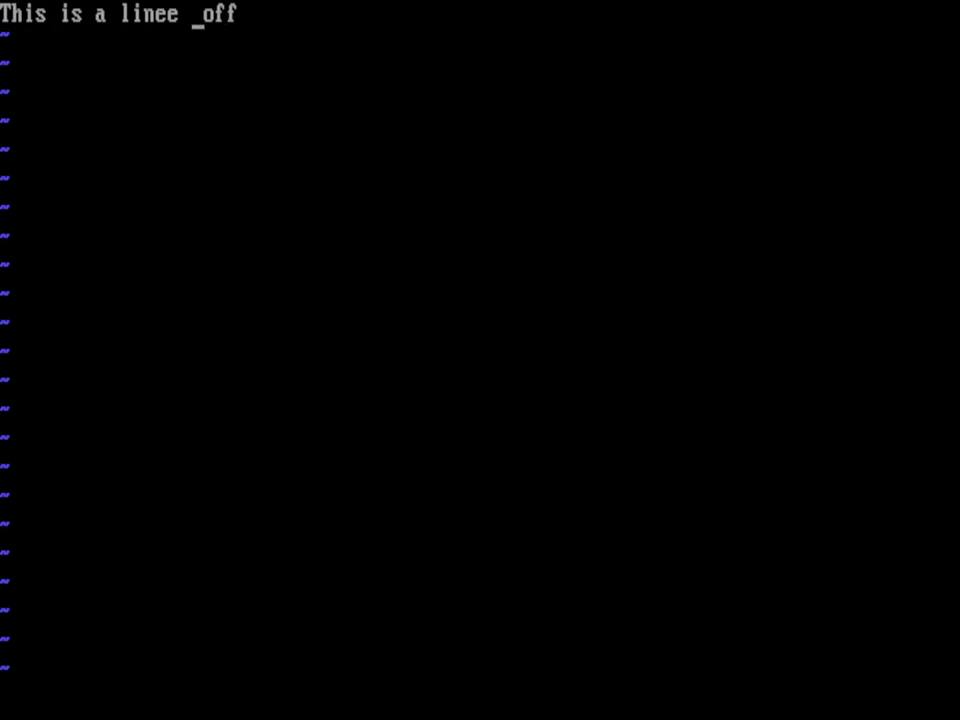
type(" of tex")
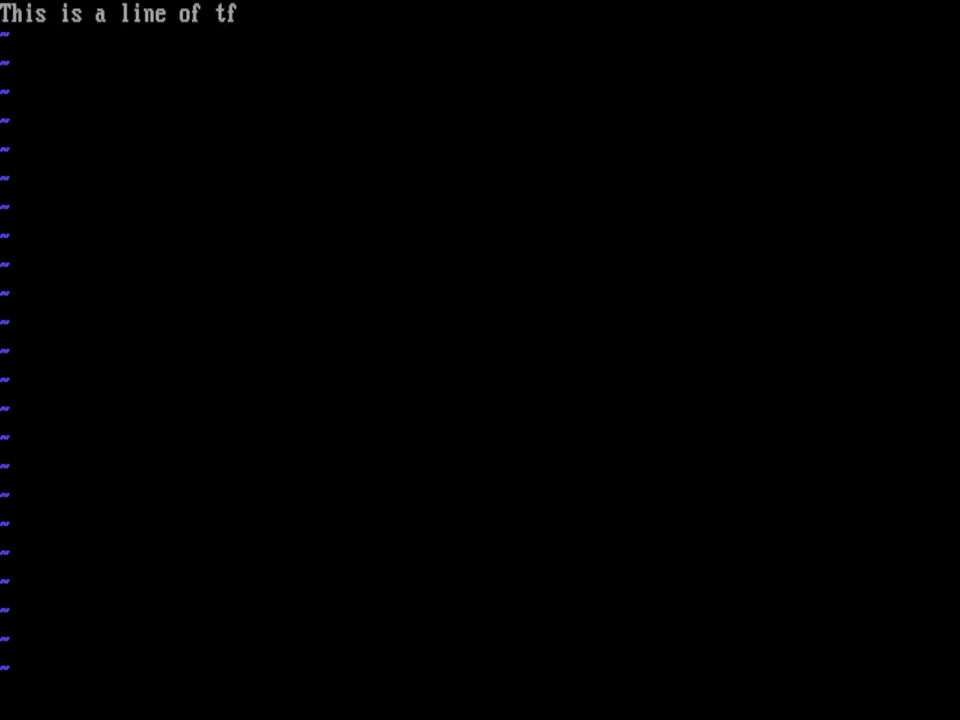
type("t")
key("Escape")
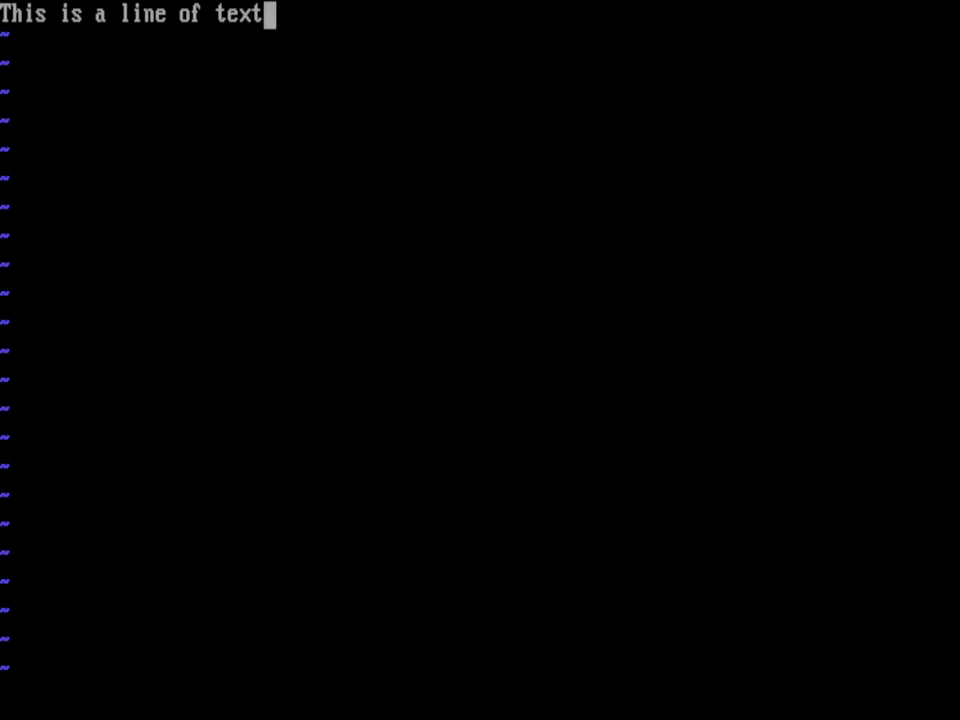
type(":q!")
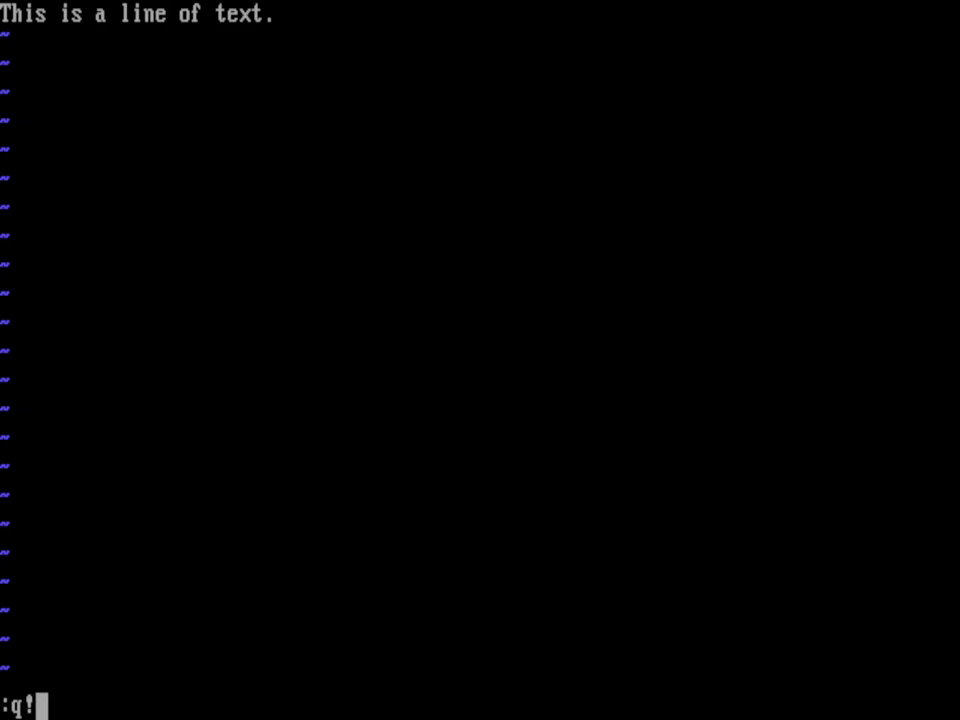
key("Return")
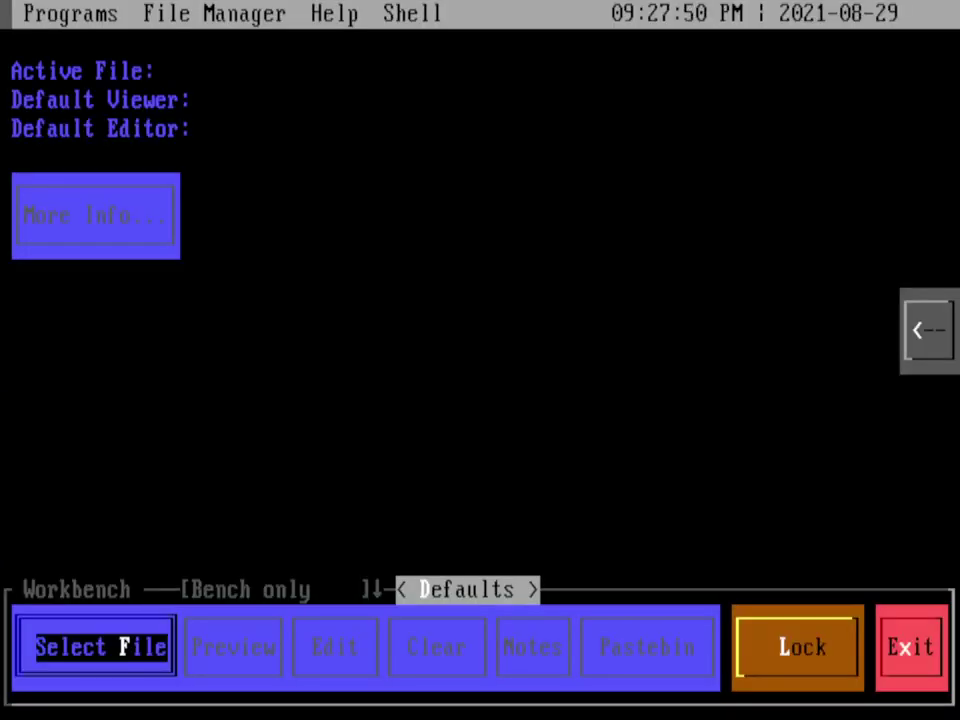
Step: Open the File Manager with drive D beside C:\PSYCHDOS, and view then close runme.bat
left_click(243, 13)
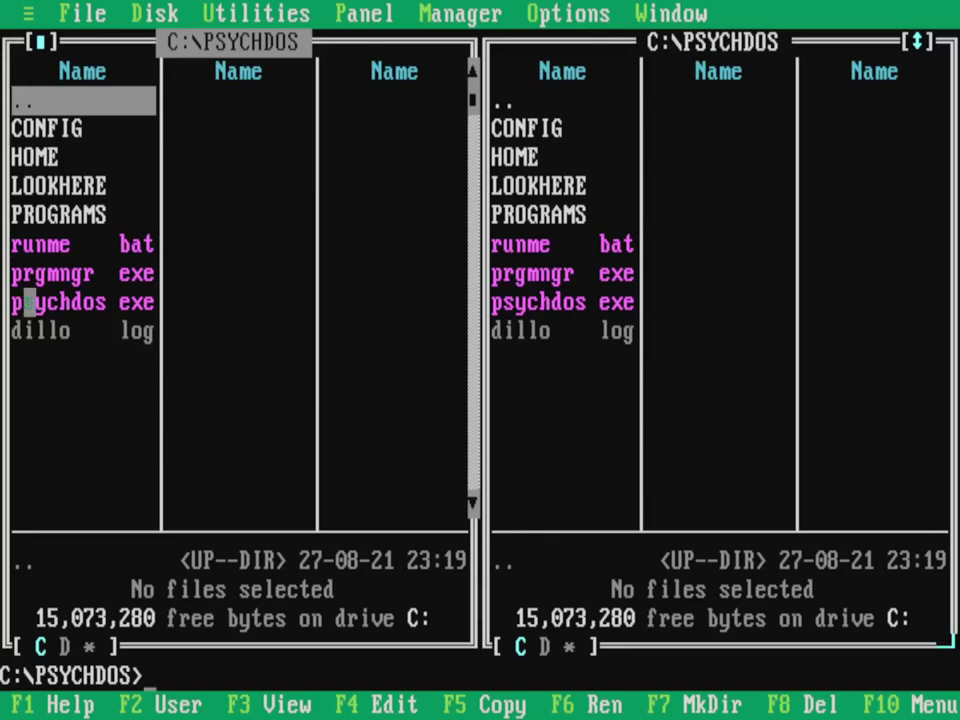
left_click(65, 646)
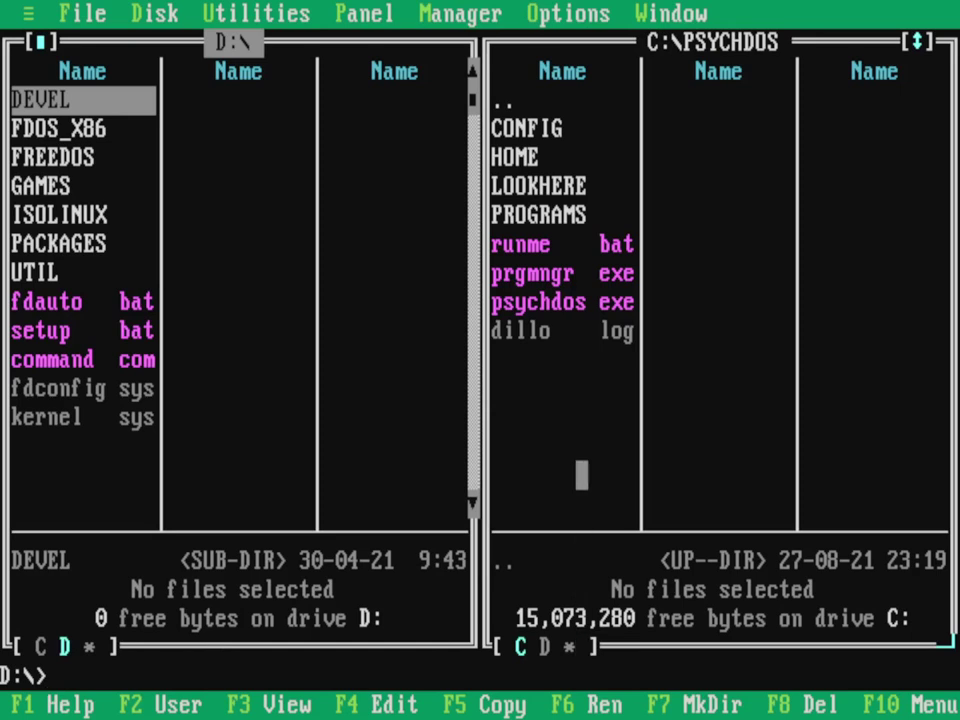
left_click(533, 244)
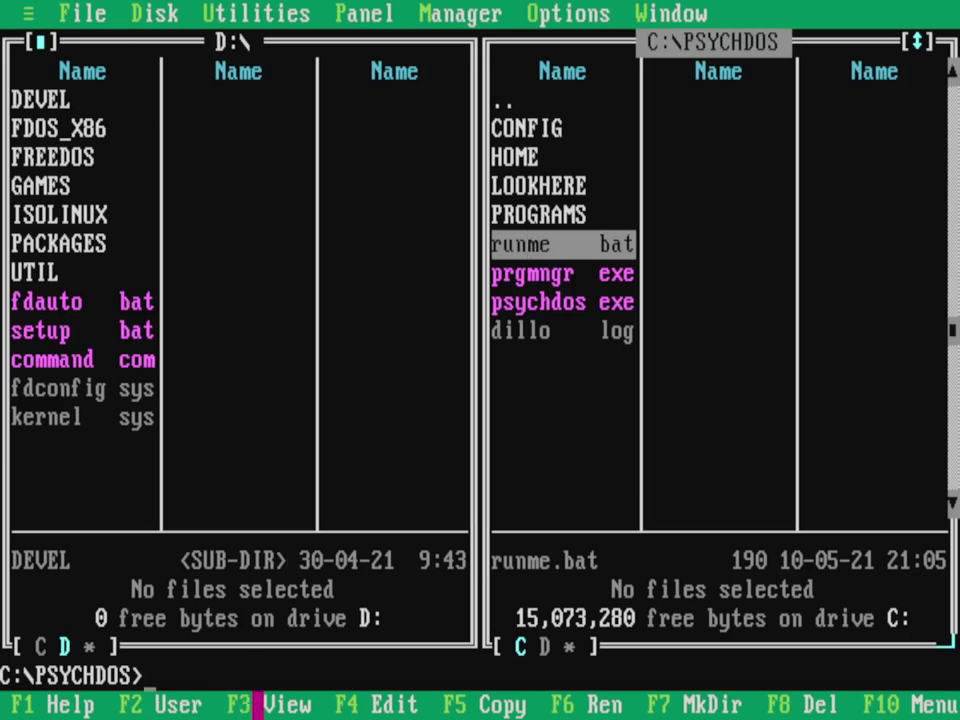
left_click(258, 704)
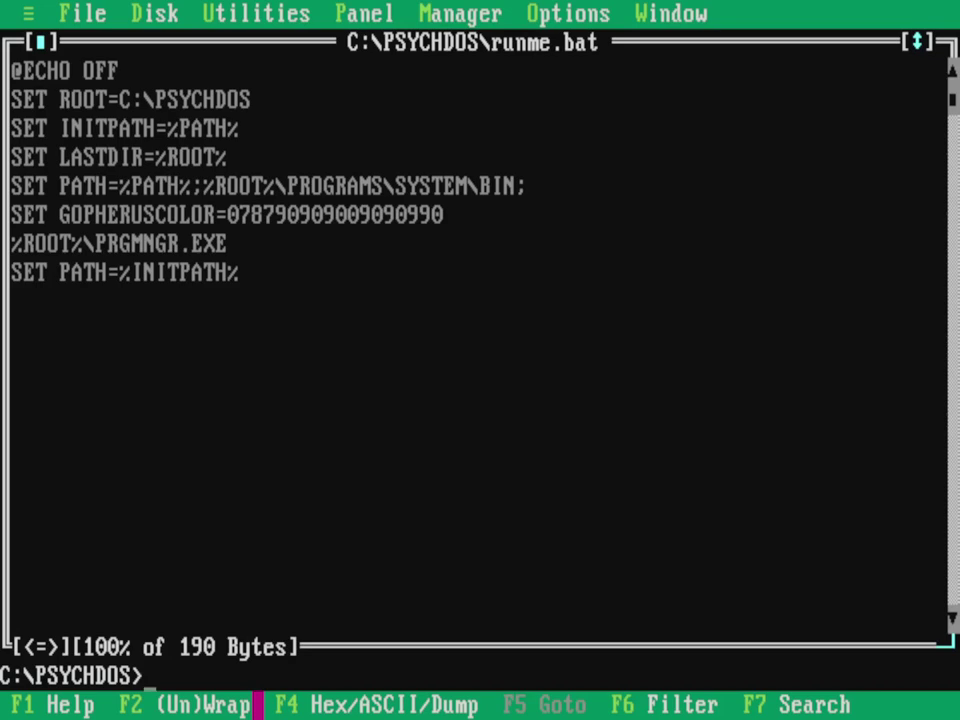
left_click(258, 704)
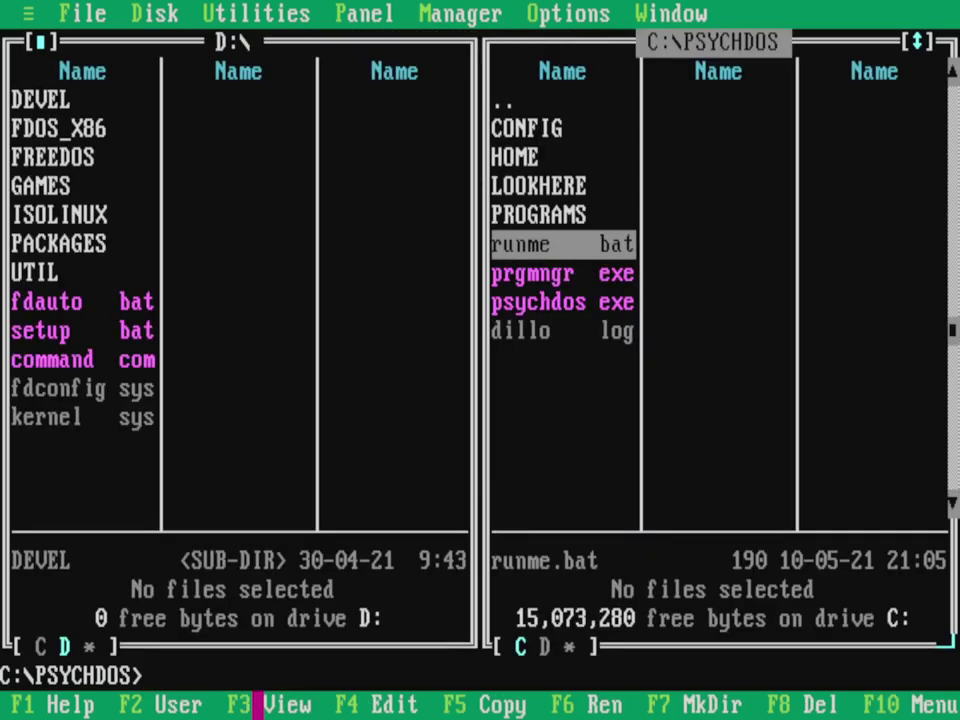
Step: Open the LOOKHERE folder and load readme.txt in the text editor
double_click(570, 186)
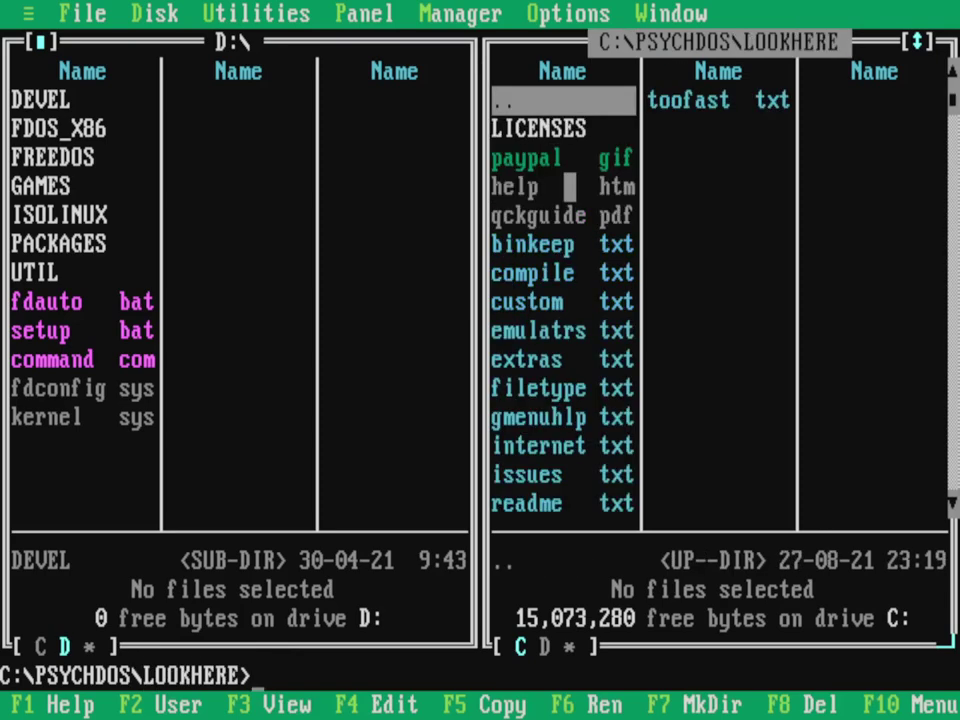
double_click(520, 504)
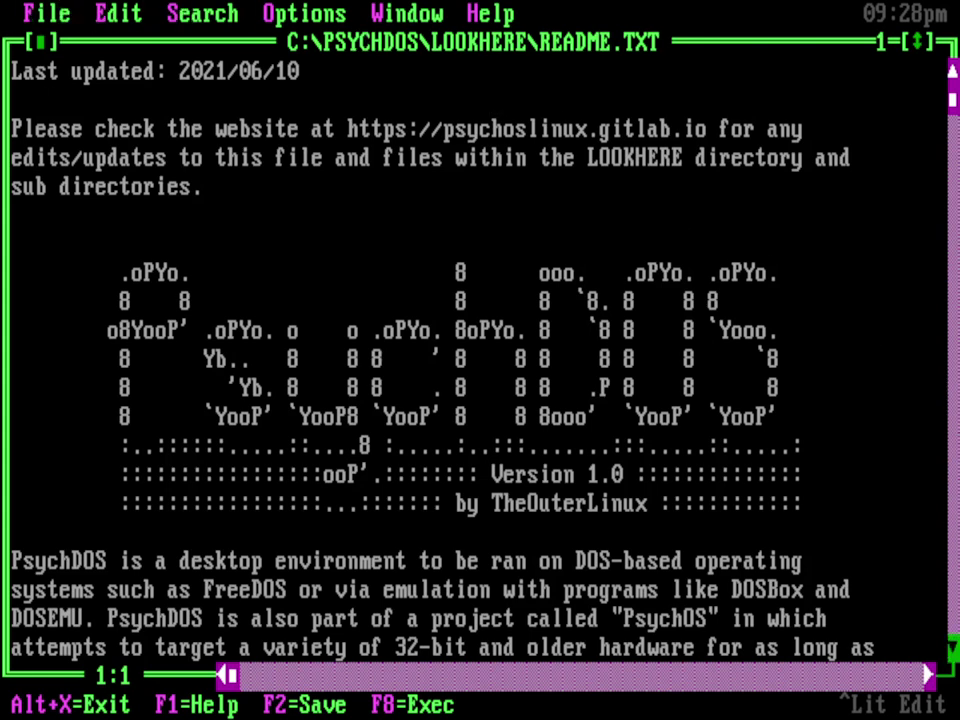
scroll(480, 400, "down", 5)
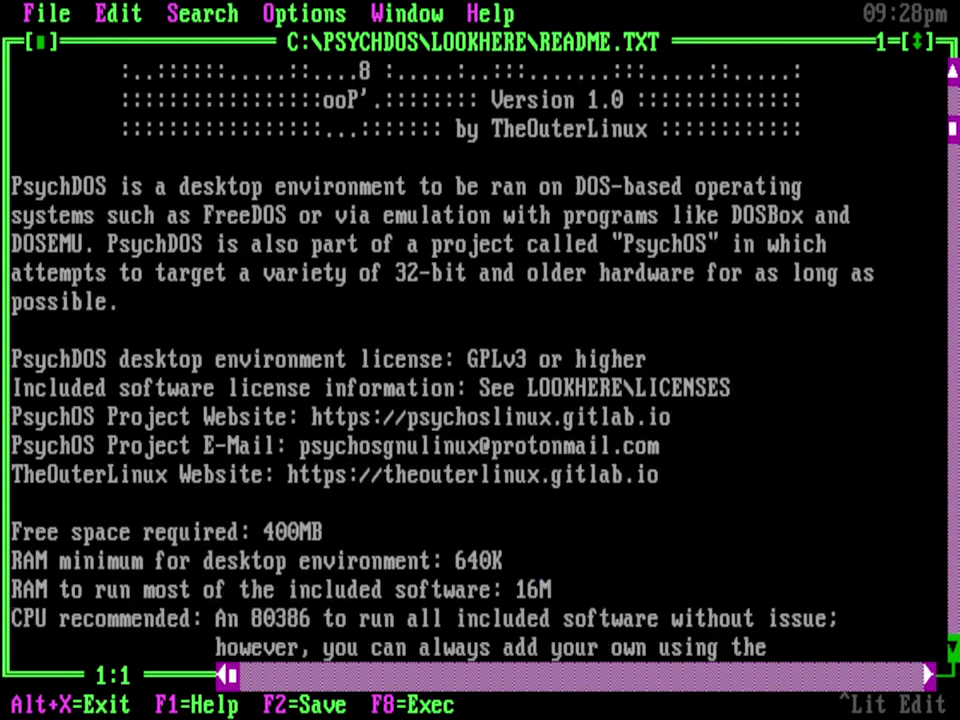
scroll(480, 360, "down", 2)
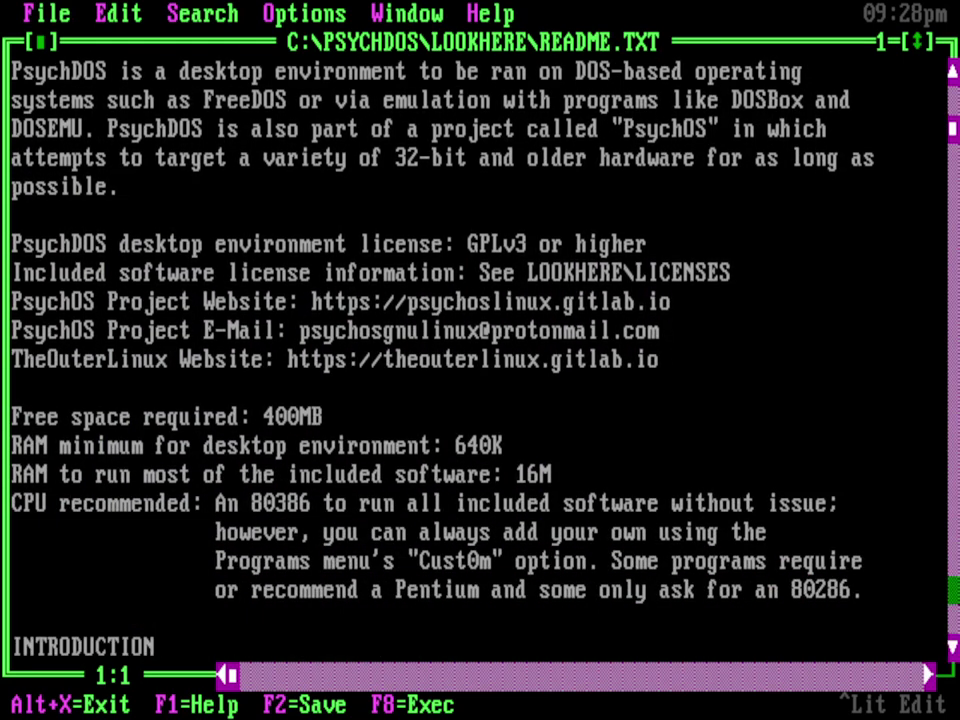
Step: Page through the rest of the README, then close it back to the LOOKHERE list
left_click(952, 590)
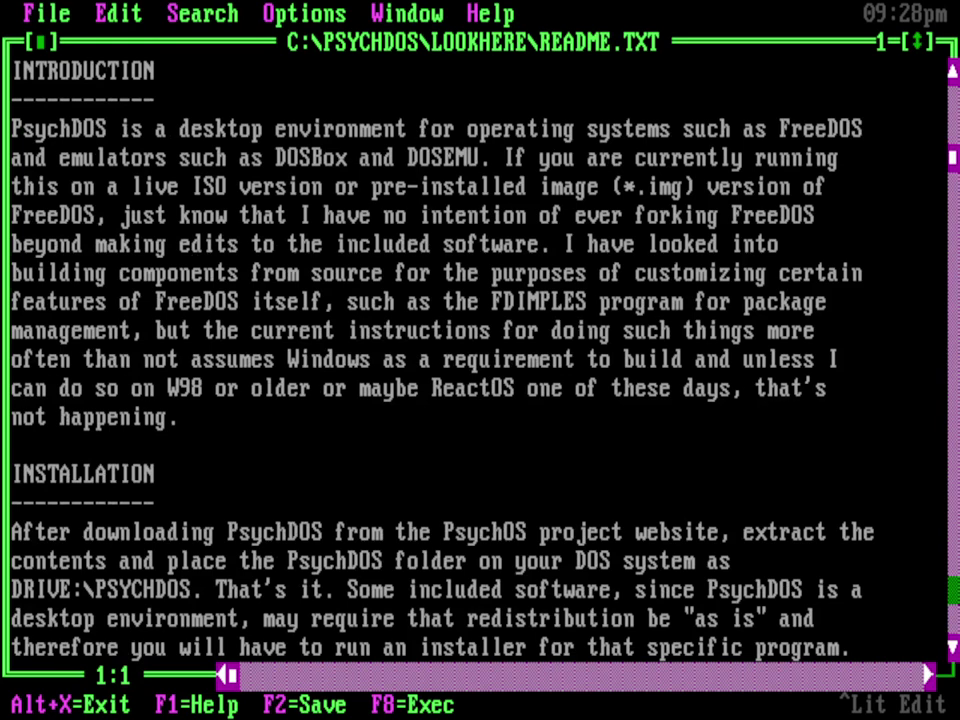
left_click(952, 590)
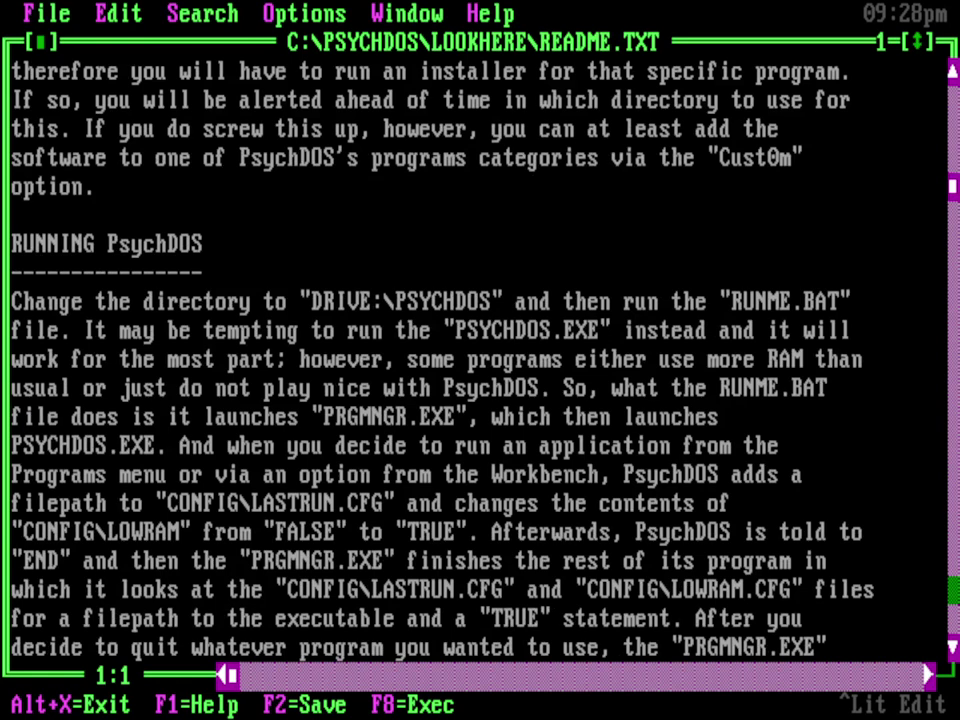
left_click(952, 590)
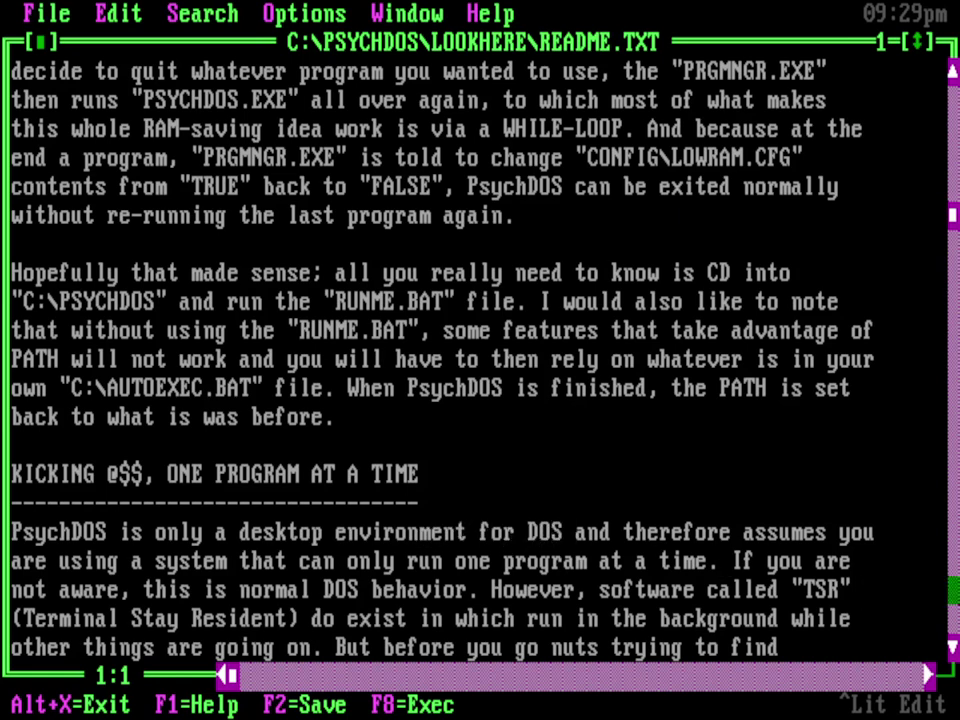
left_click(954, 590)
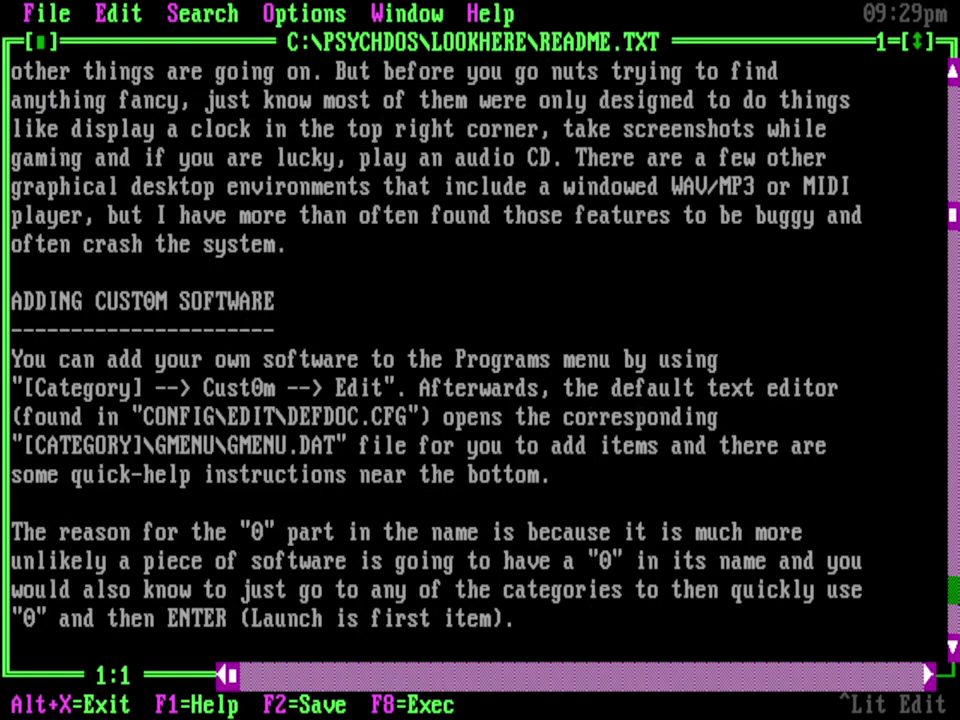
left_click(954, 590)
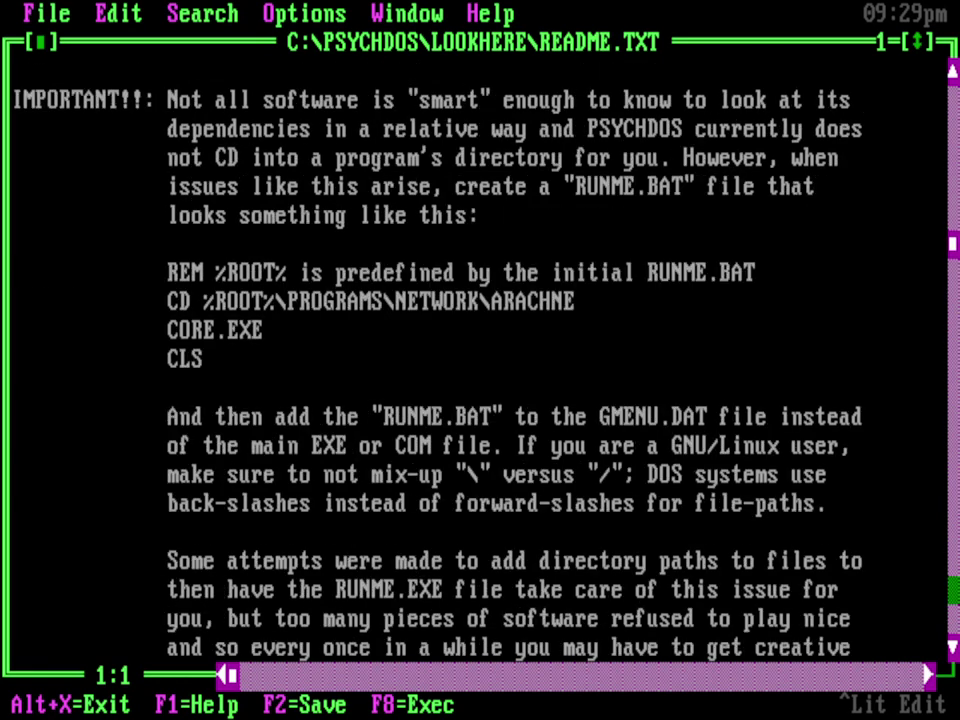
left_click(954, 590)
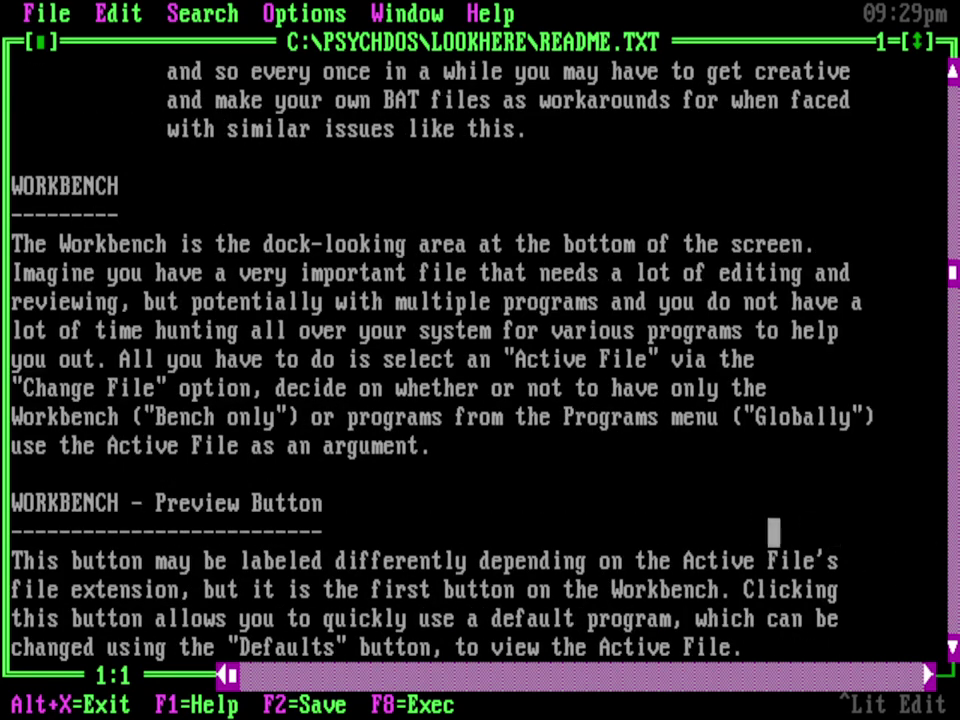
left_click(54, 705)
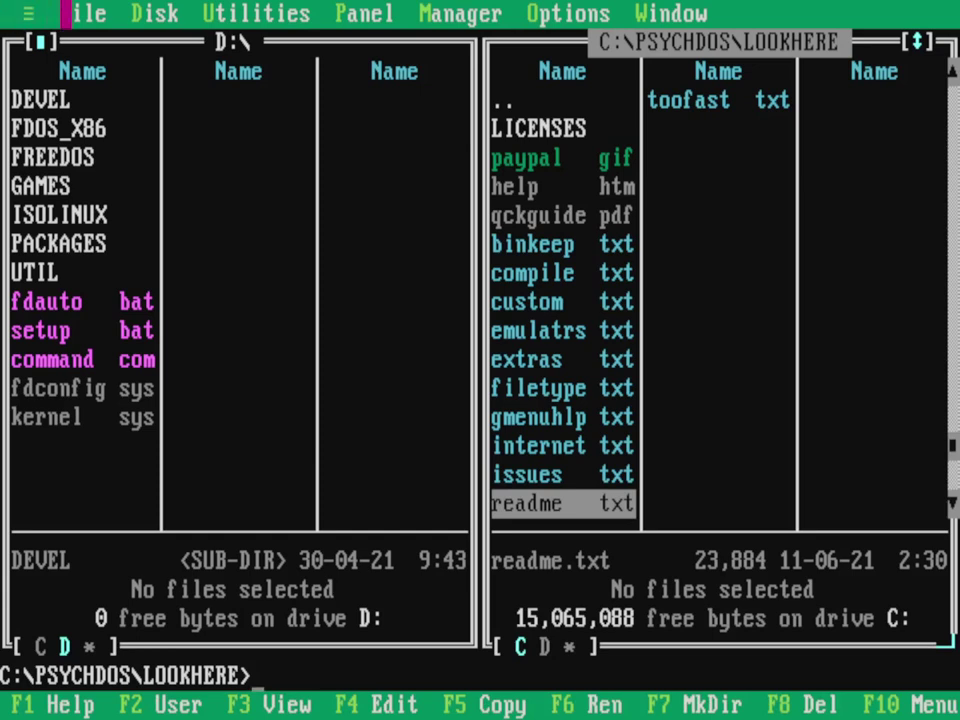
double_click(520, 272)
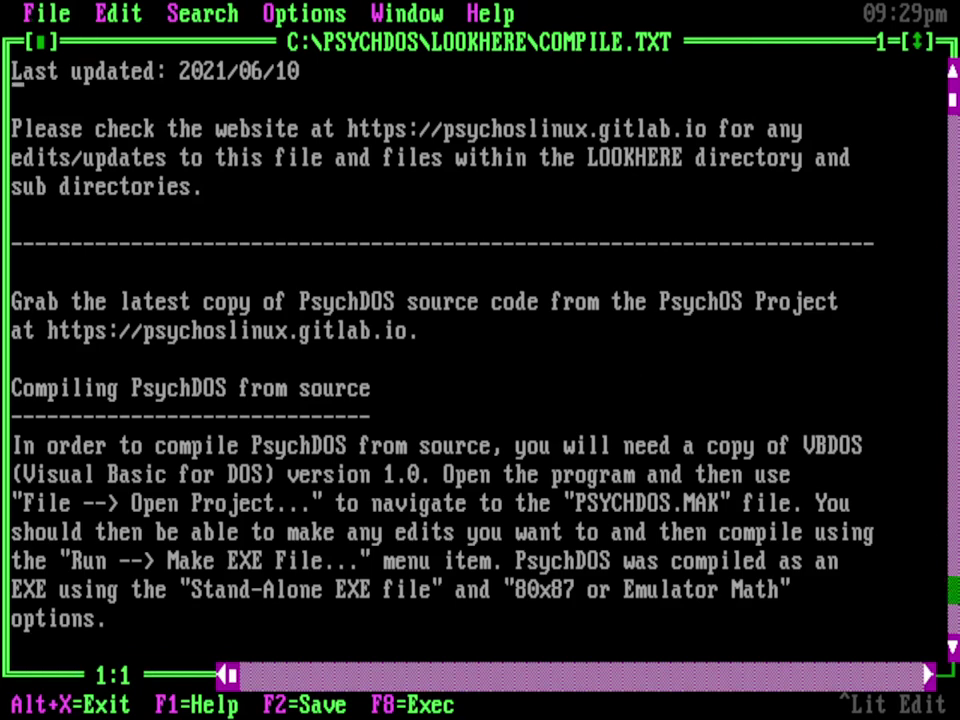
left_click(953, 590)
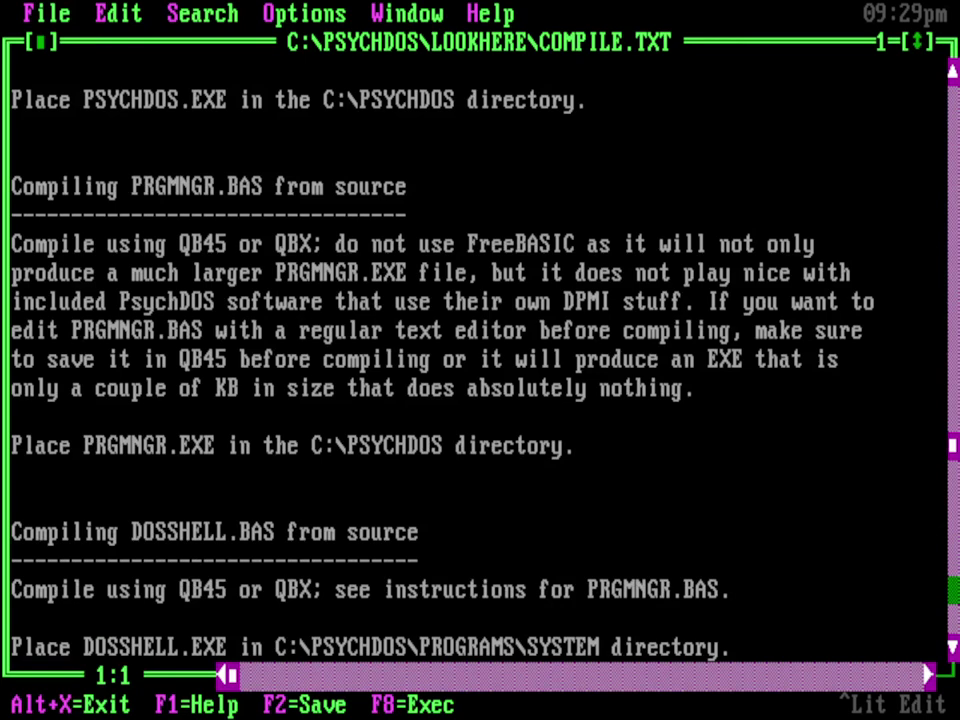
left_click(953, 590)
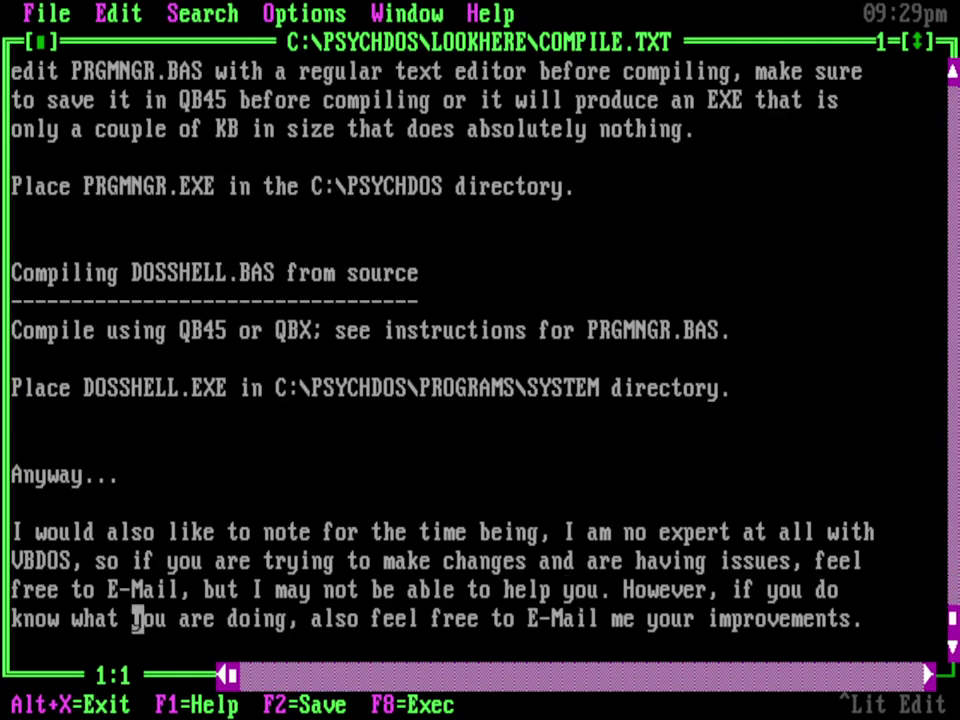
left_click(41, 705)
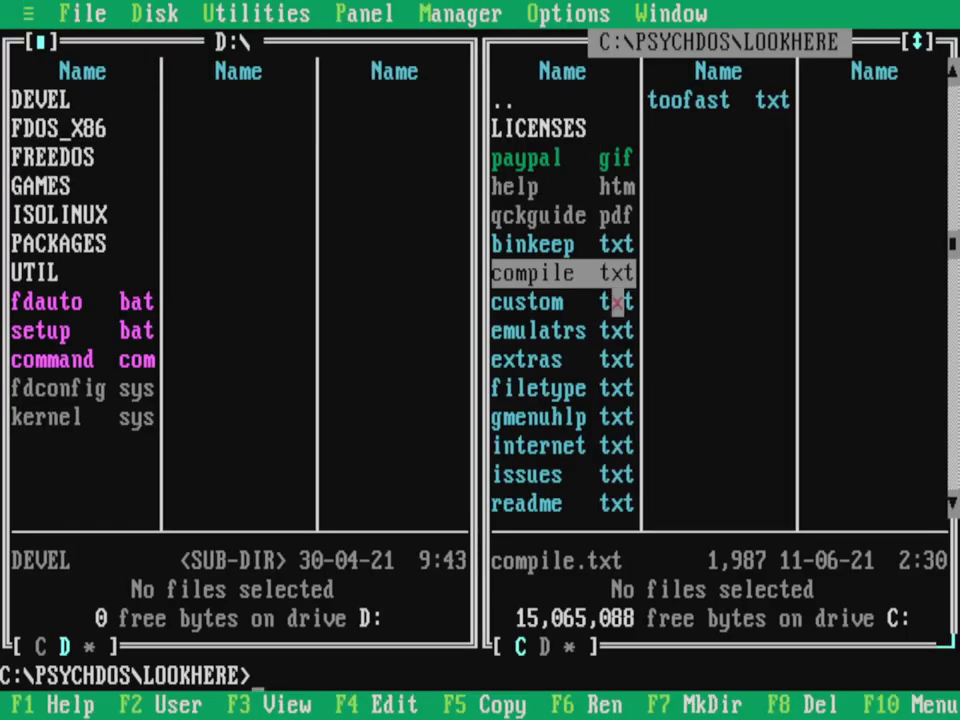
double_click(533, 475)
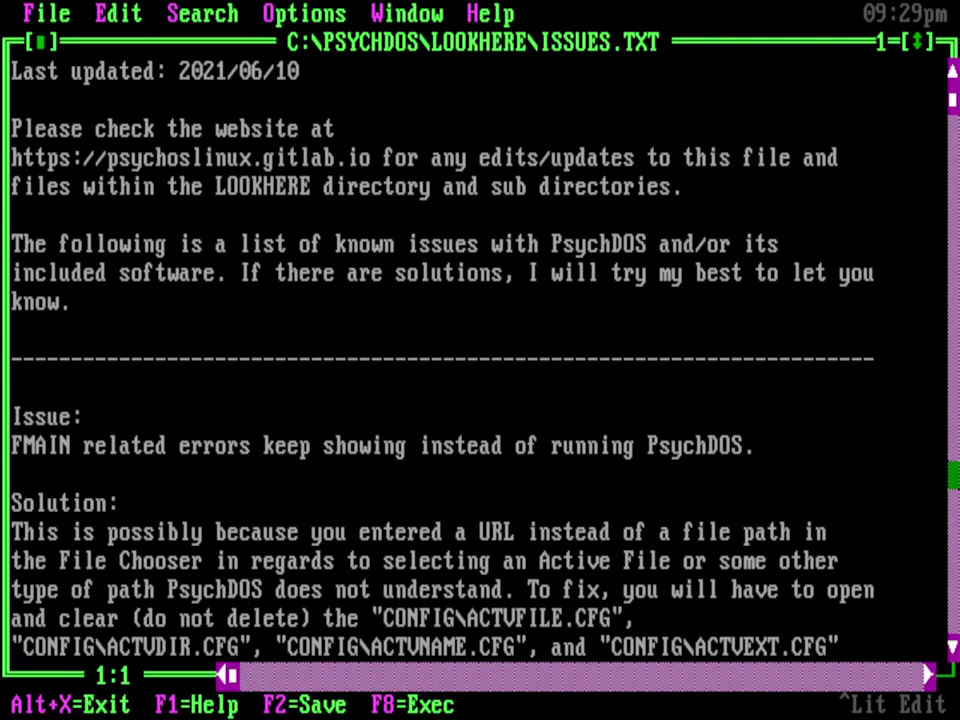
left_click(954, 475)
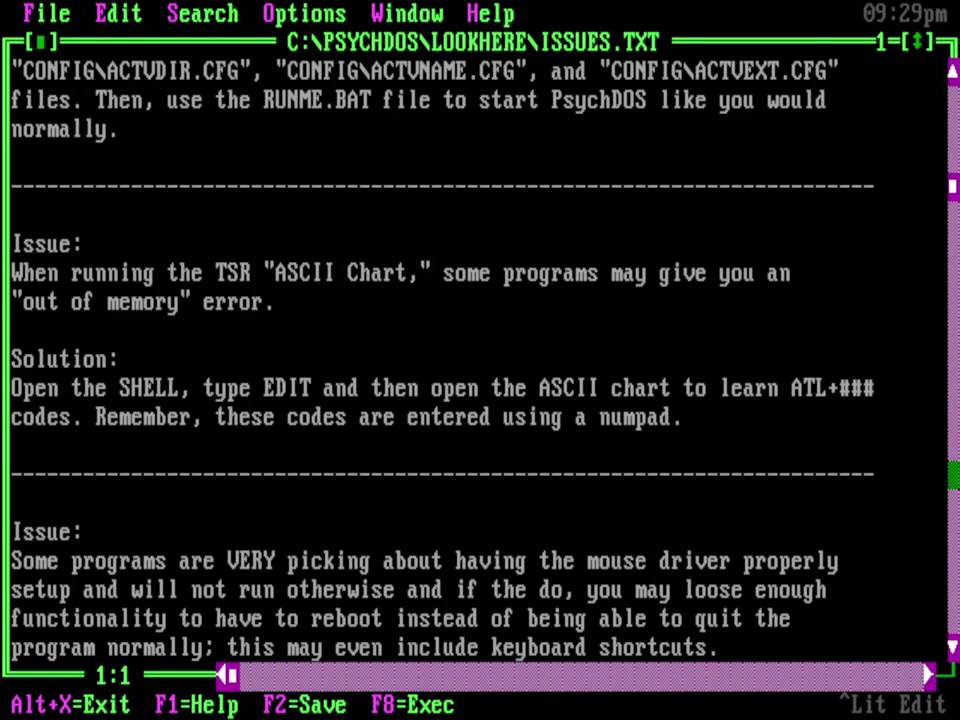
left_click(954, 475)
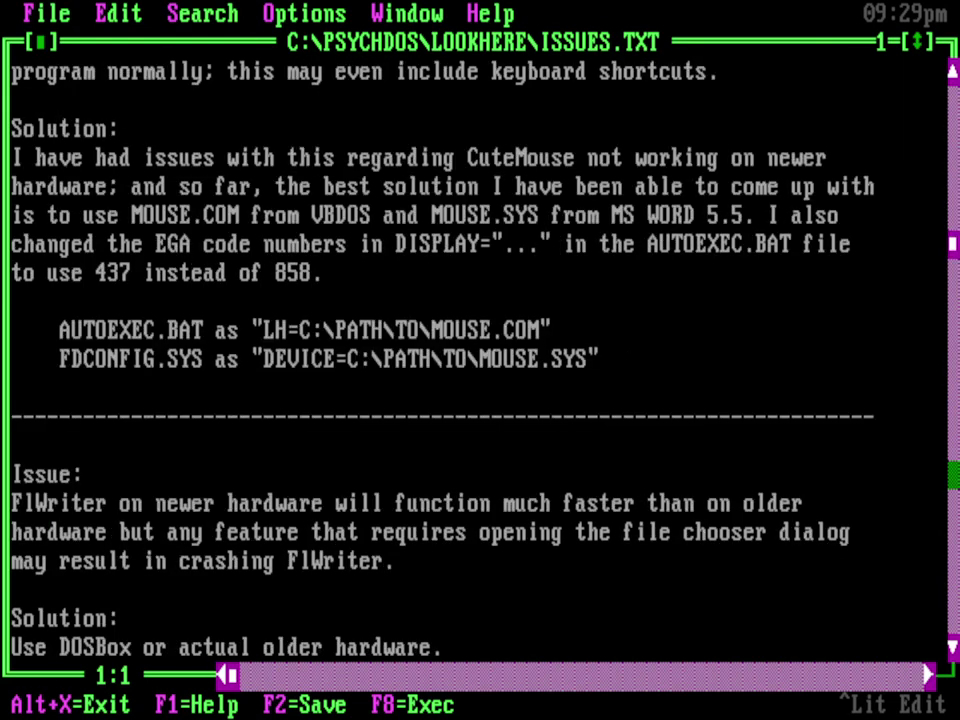
left_click(954, 475)
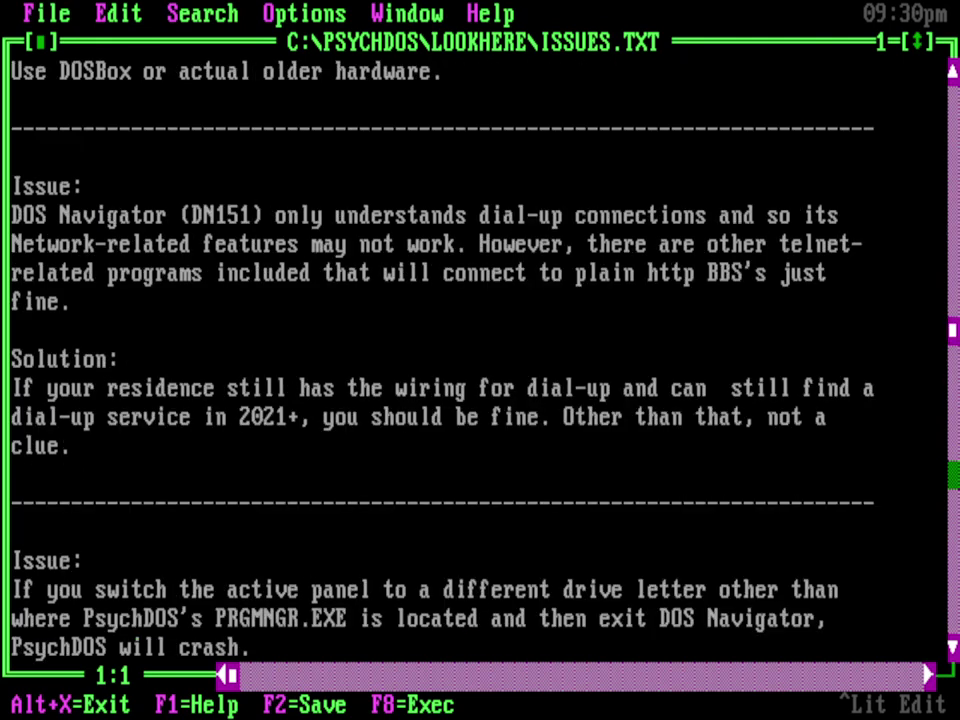
left_click(954, 504)
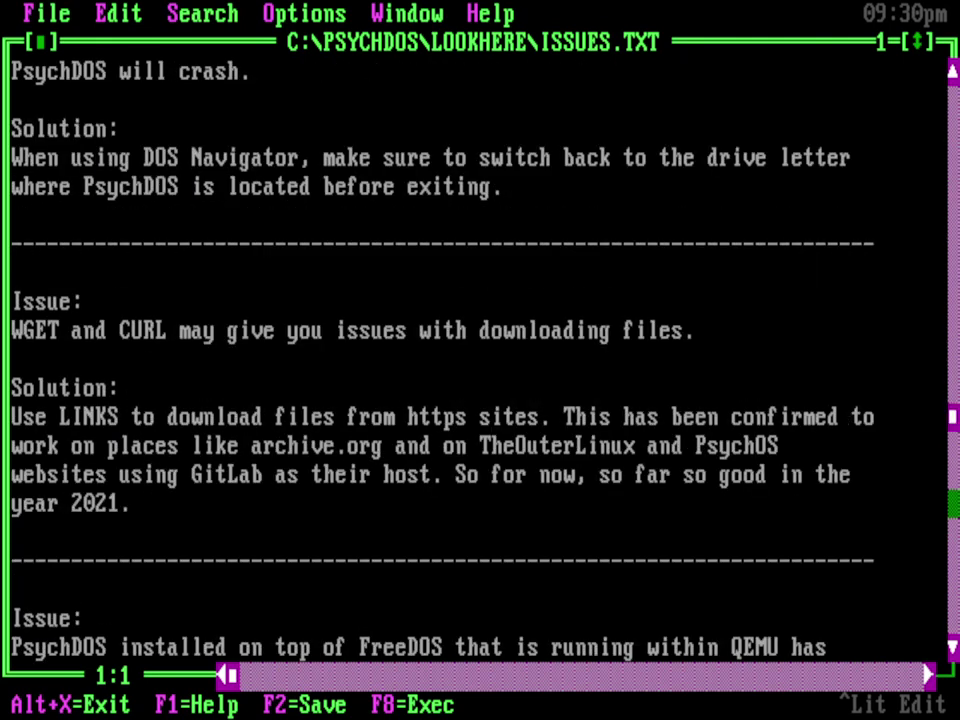
left_click(40, 705)
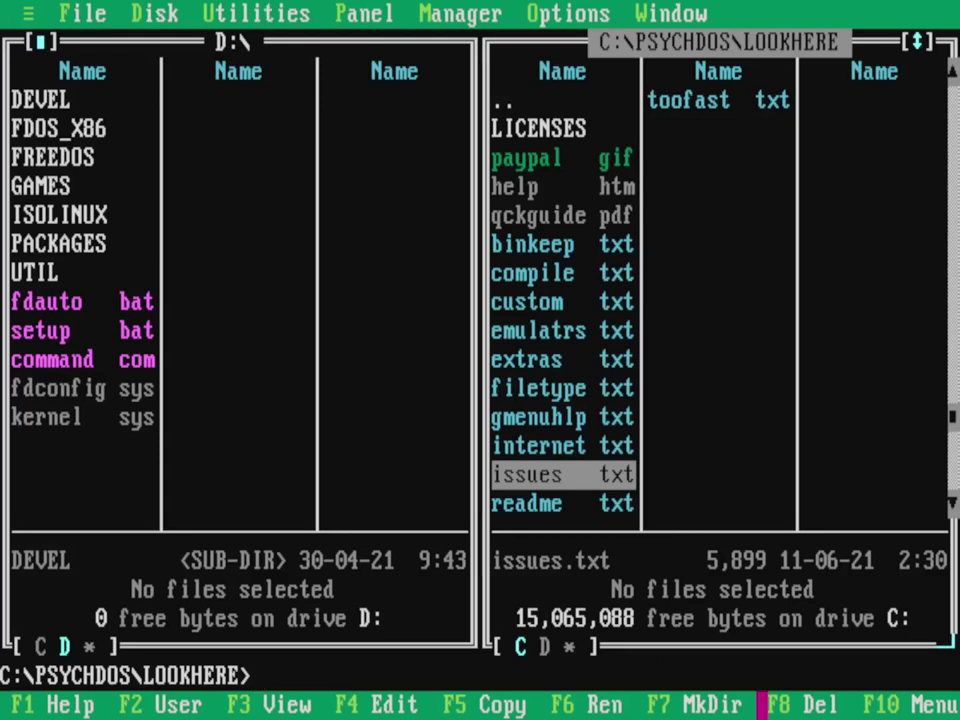
Step: Quit DOS Navigator with confirmation and bring up PsychDOS's Programs menu
left_click(101, 13)
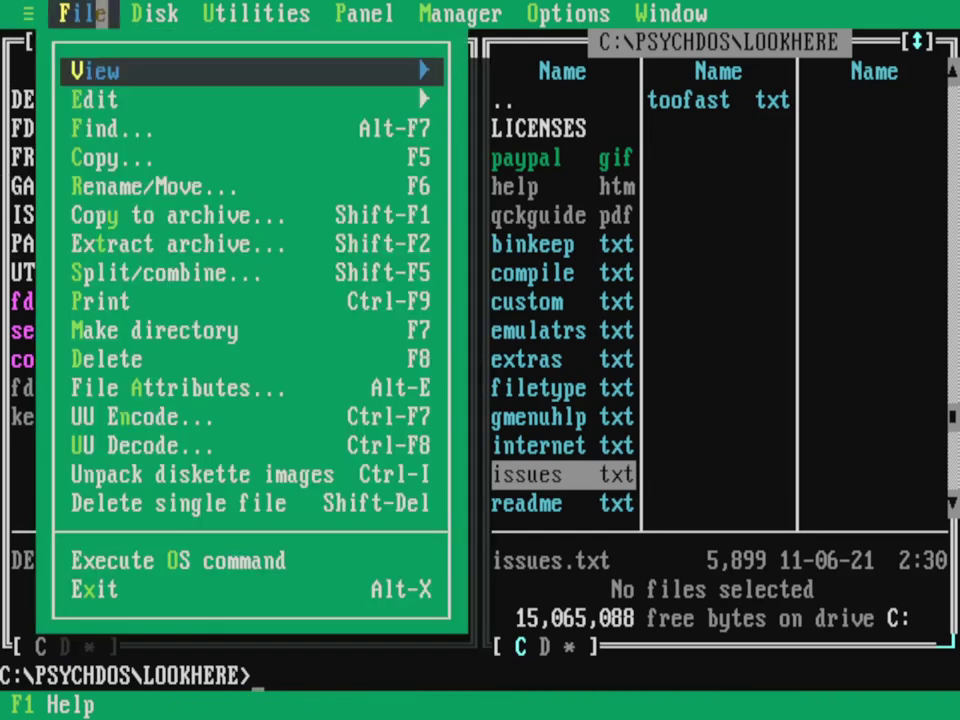
left_click(101, 589)
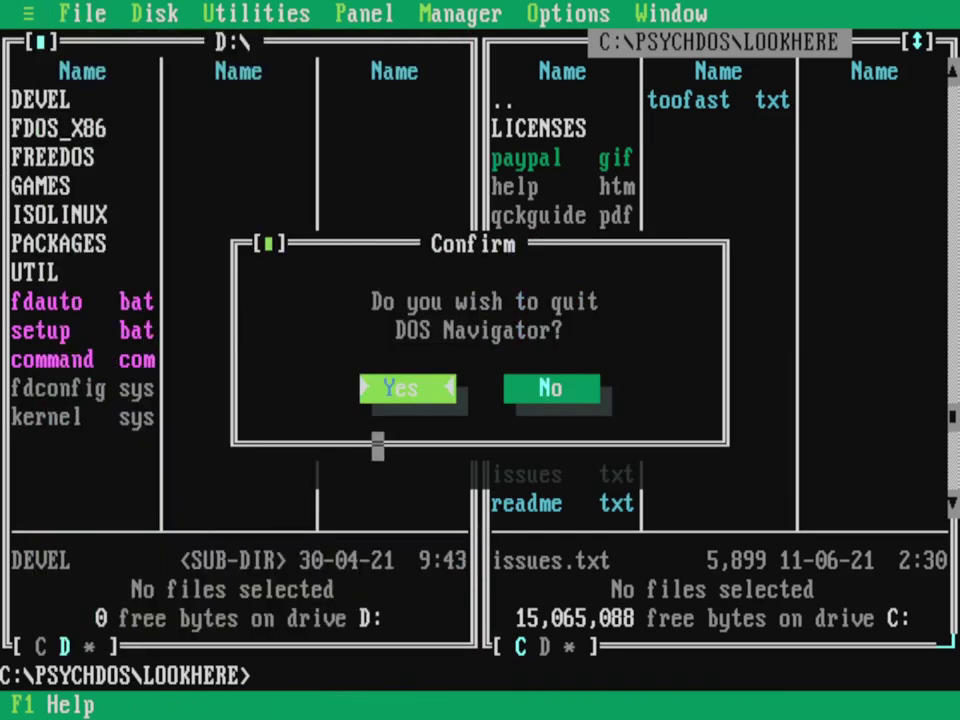
left_click(450, 388)
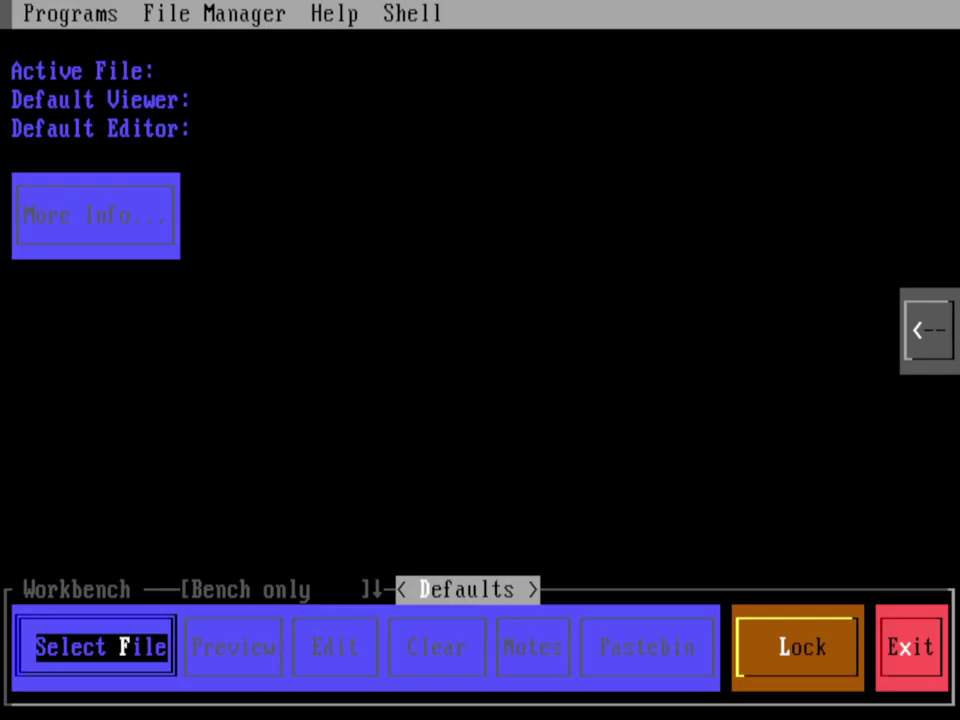
left_click(52, 13)
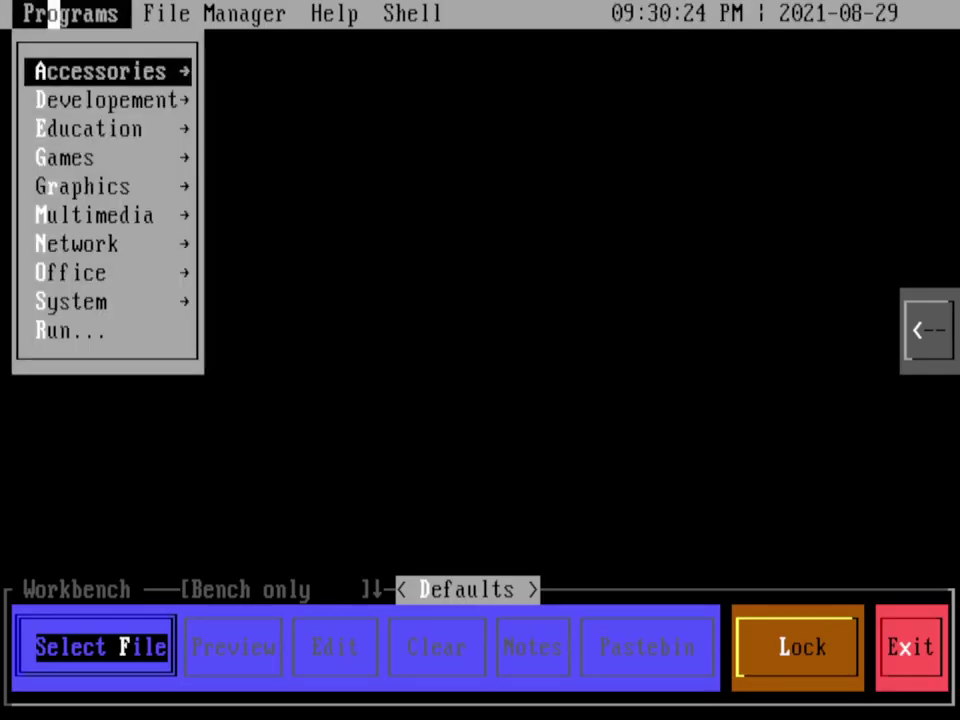
Step: Launch File Maven from Accessories, browse C:\PSYCHDOS, then exit to the workbench
left_click(77, 70)
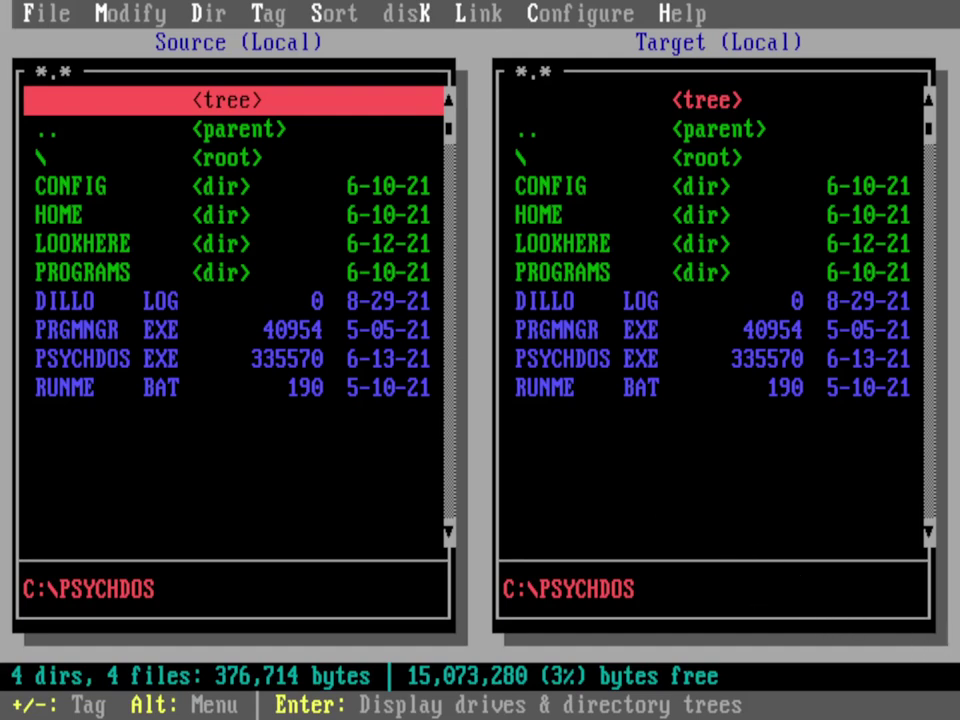
left_click(22, 11)
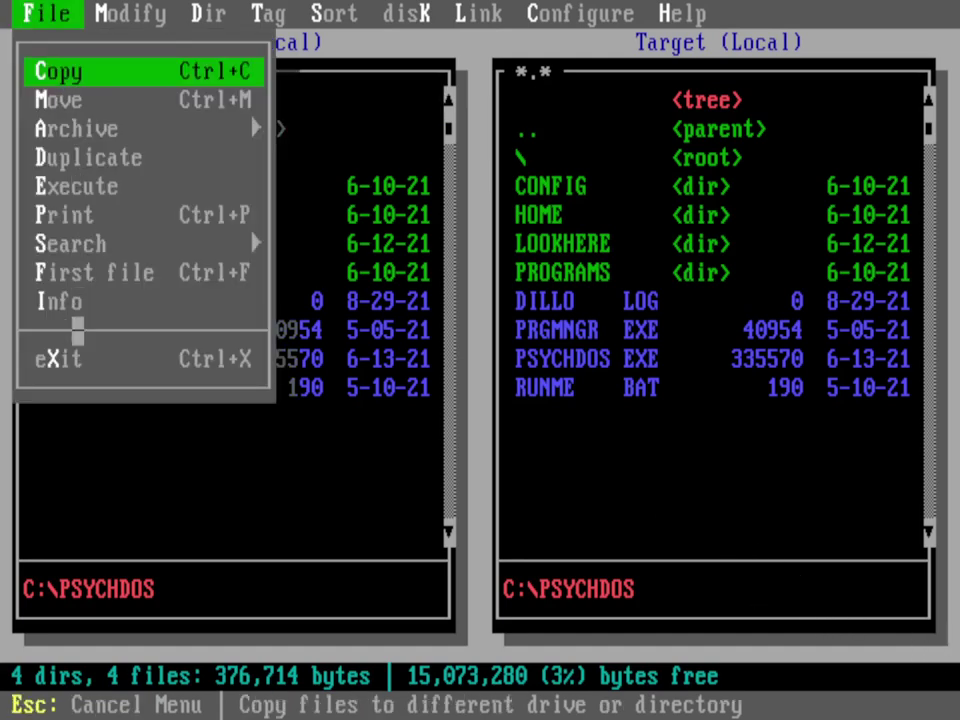
left_click(77, 359)
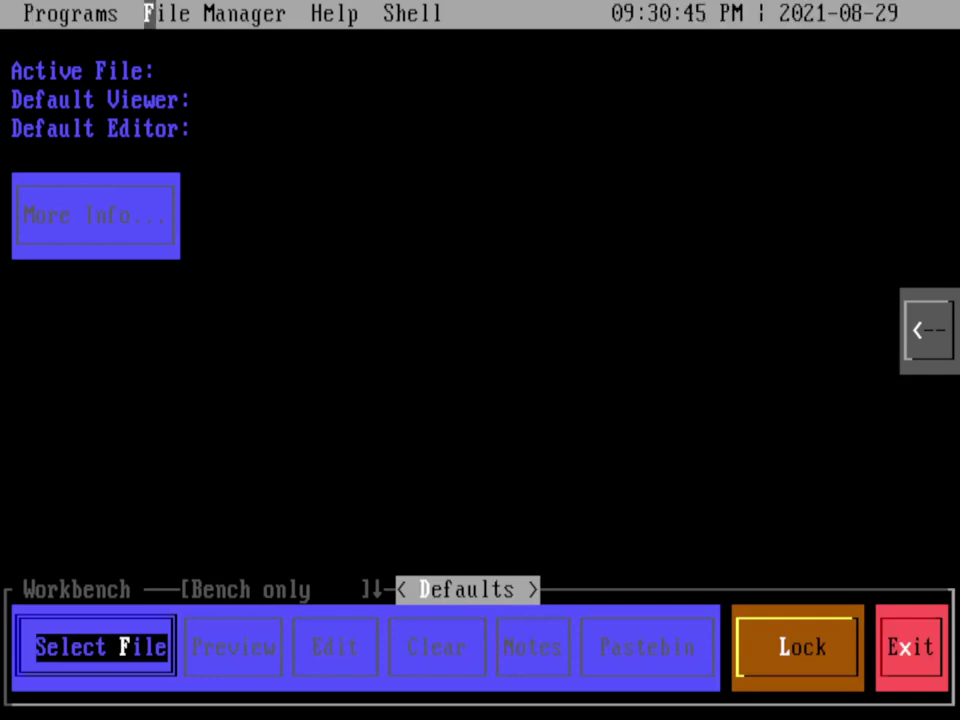
Step: In the Screen Locker options, review the public lock-screen message and keep it unchanged
left_click(749, 648)
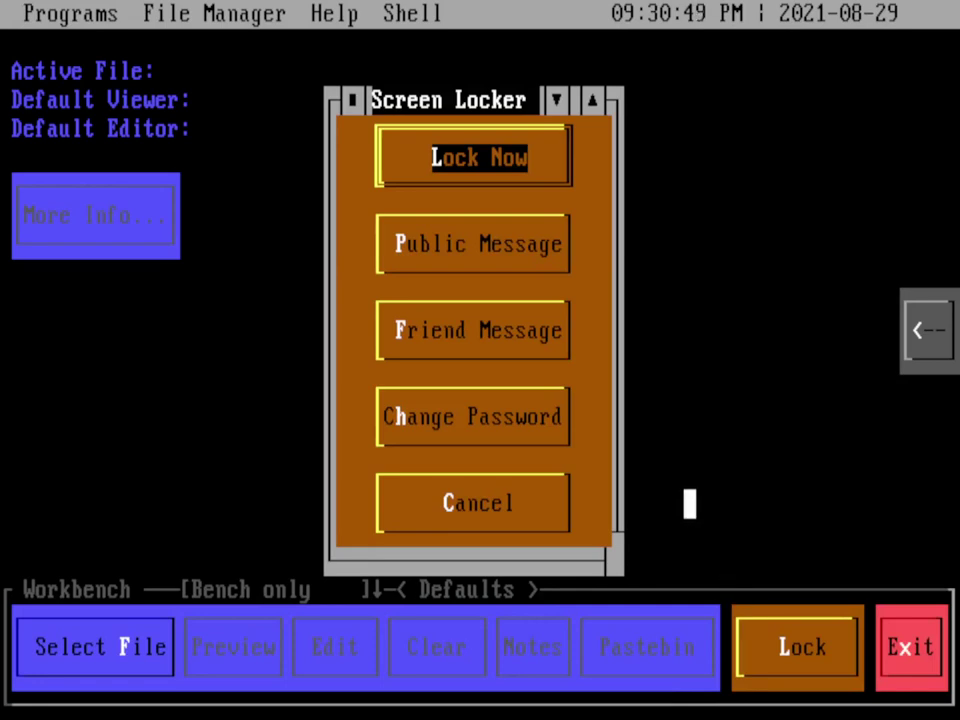
left_click(497, 268)
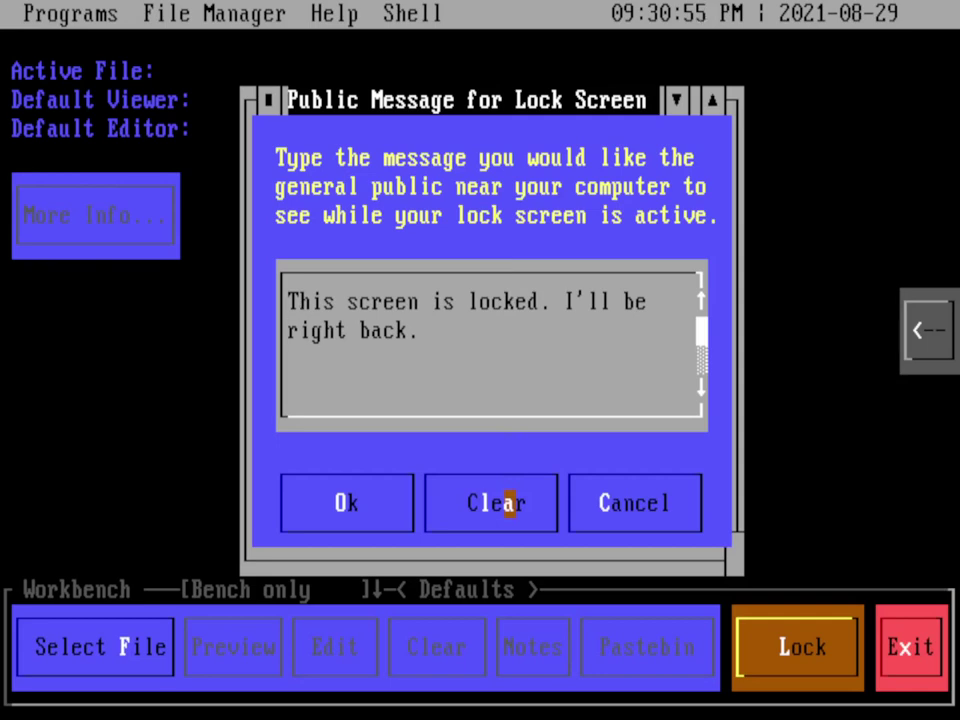
left_click(389, 503)
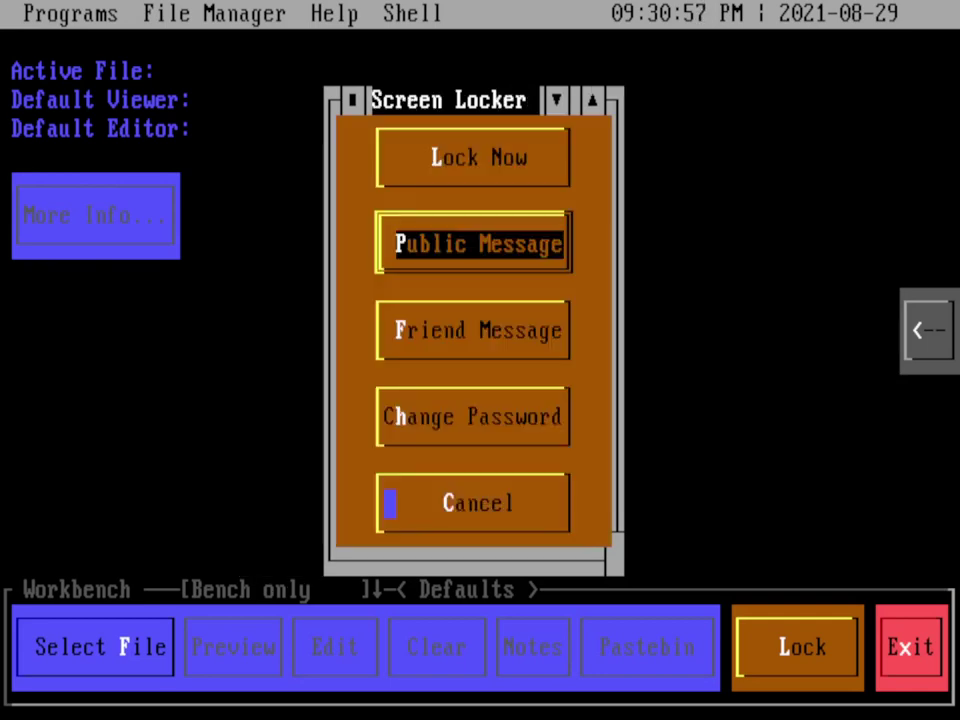
Step: Change the lock screen password by entering the current password and the new one twice
left_click(449, 417)
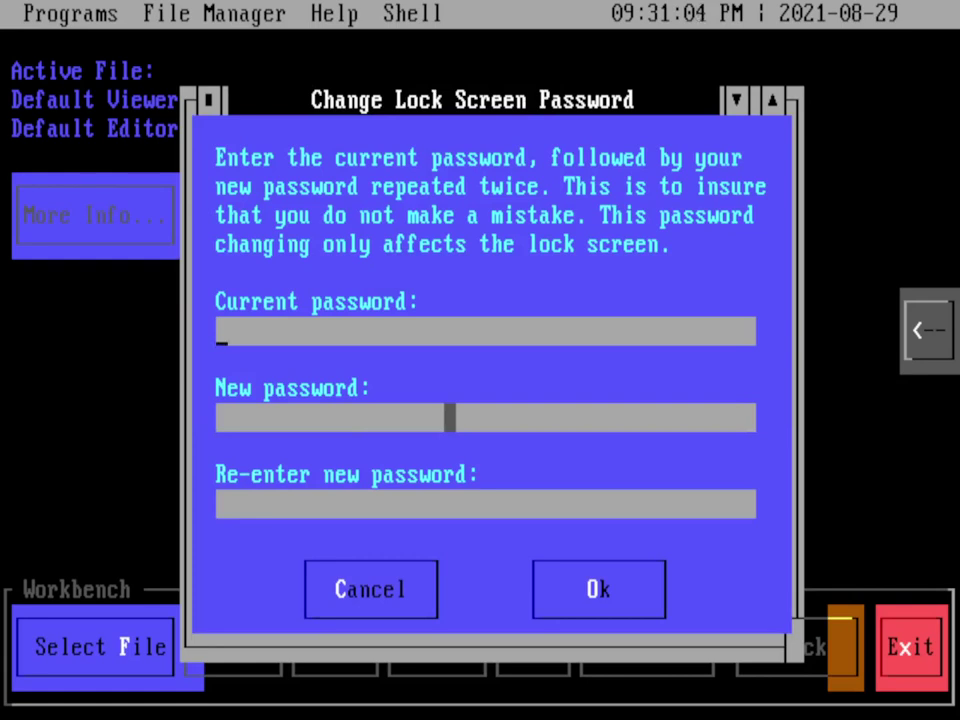
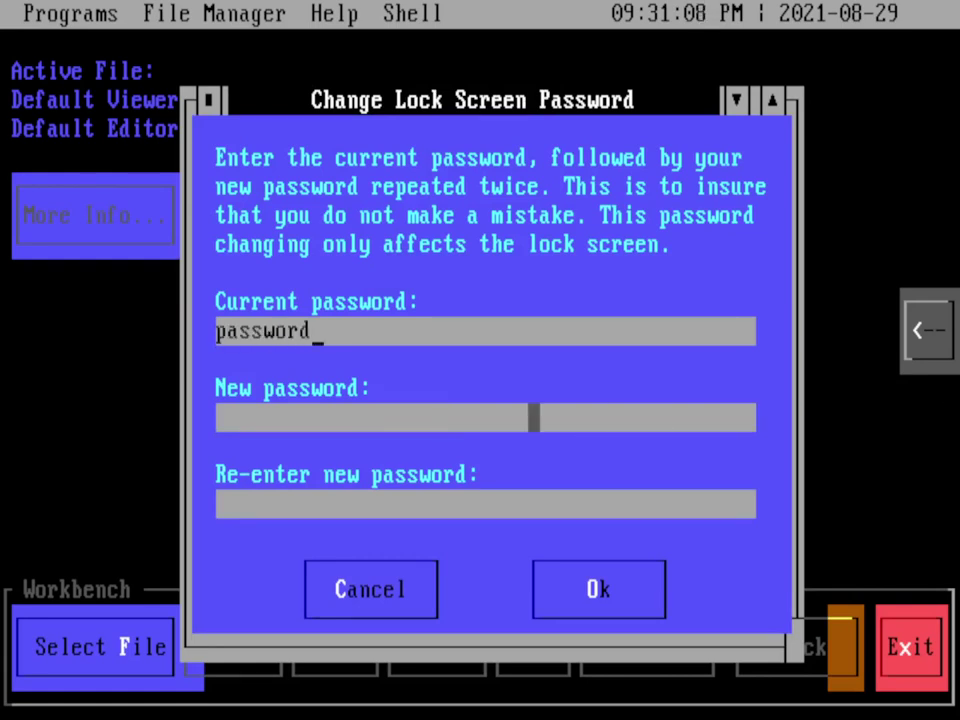
key("Tab")
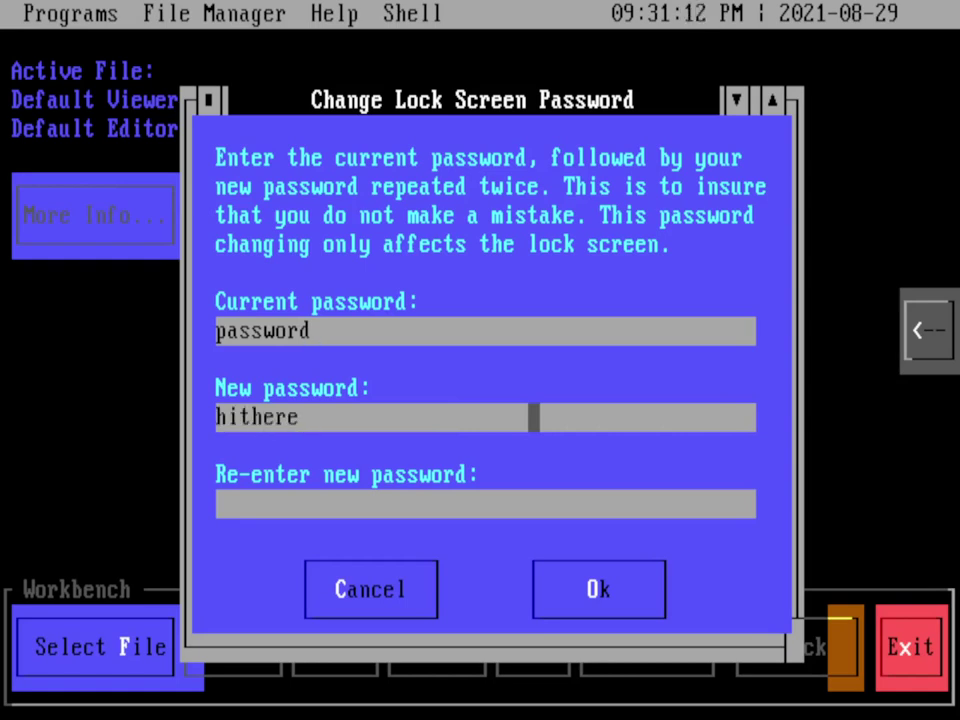
left_click(521, 504)
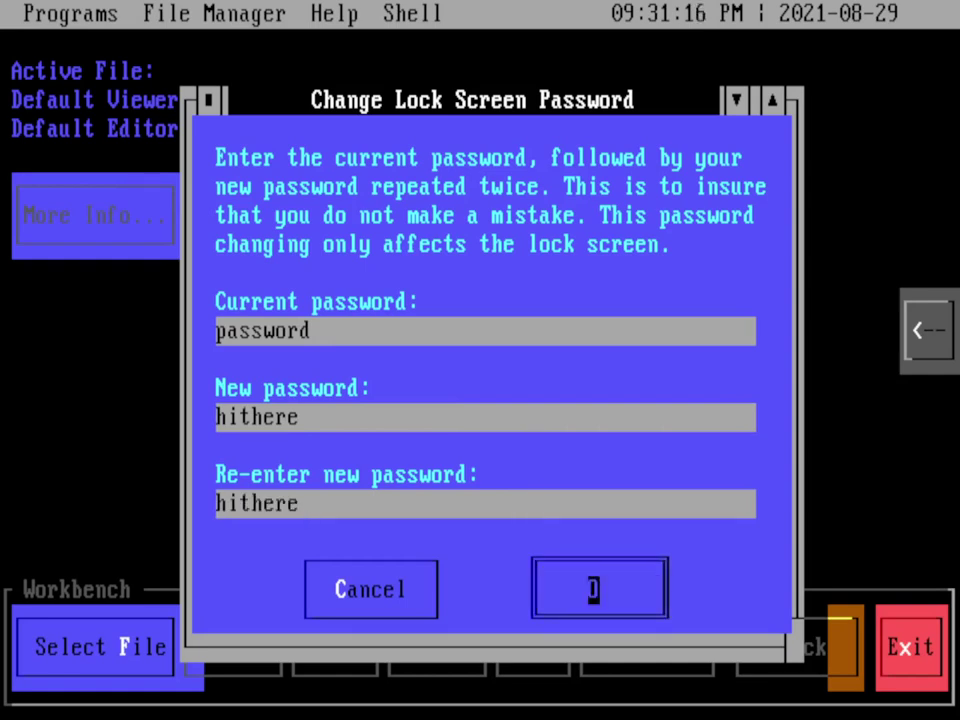
left_click(621, 588)
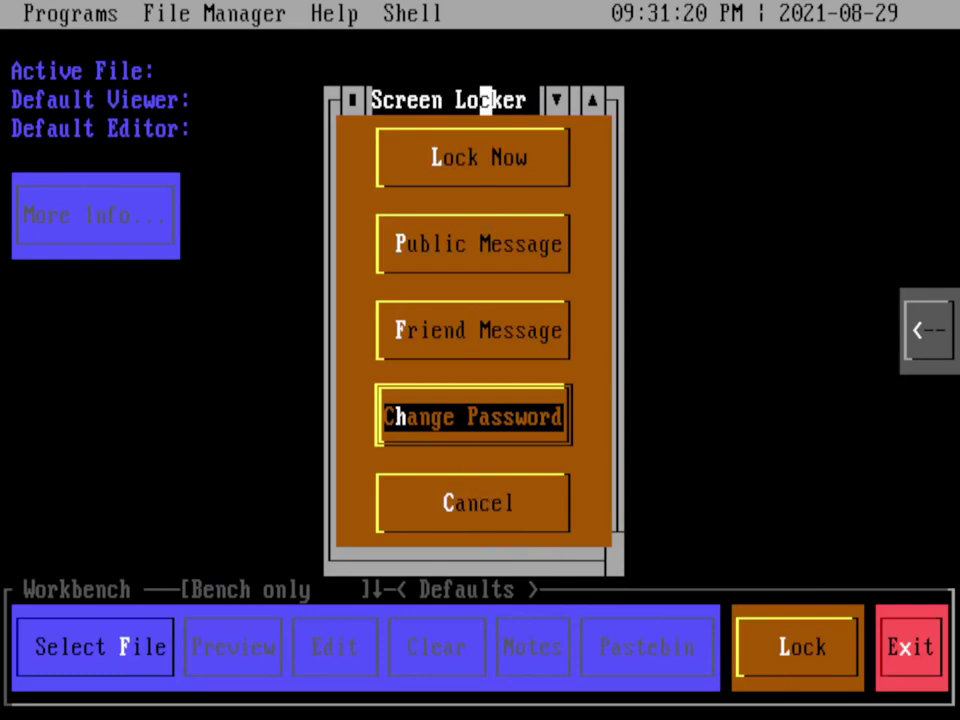
Step: Lock the screen, send the message 'Did you want to grab lunch?', and type the unlock password
left_click(449, 156)
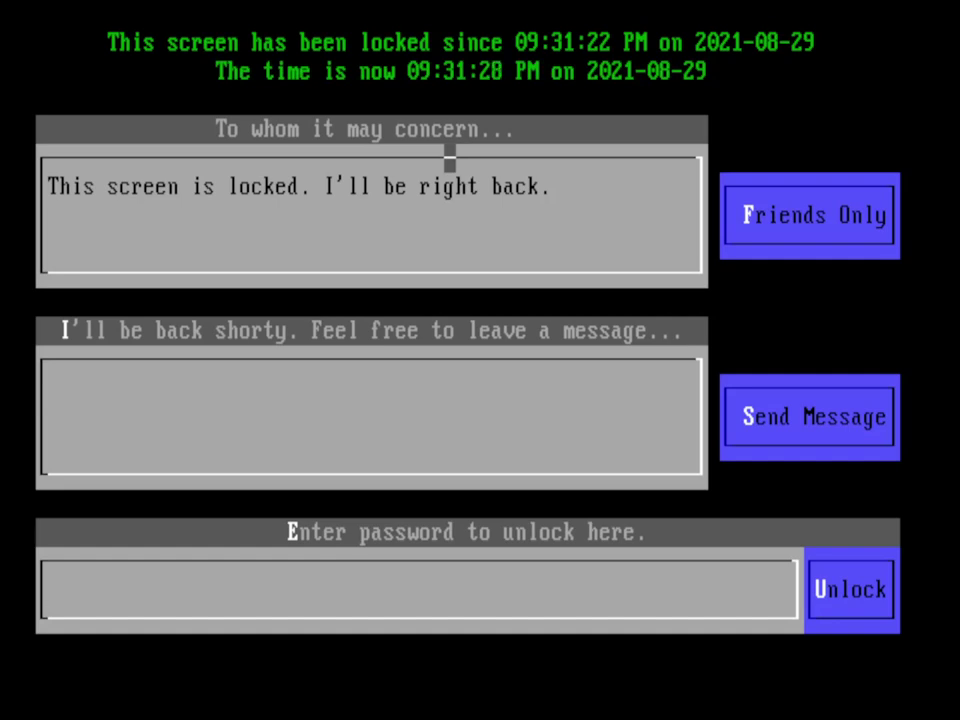
left_click(390, 417)
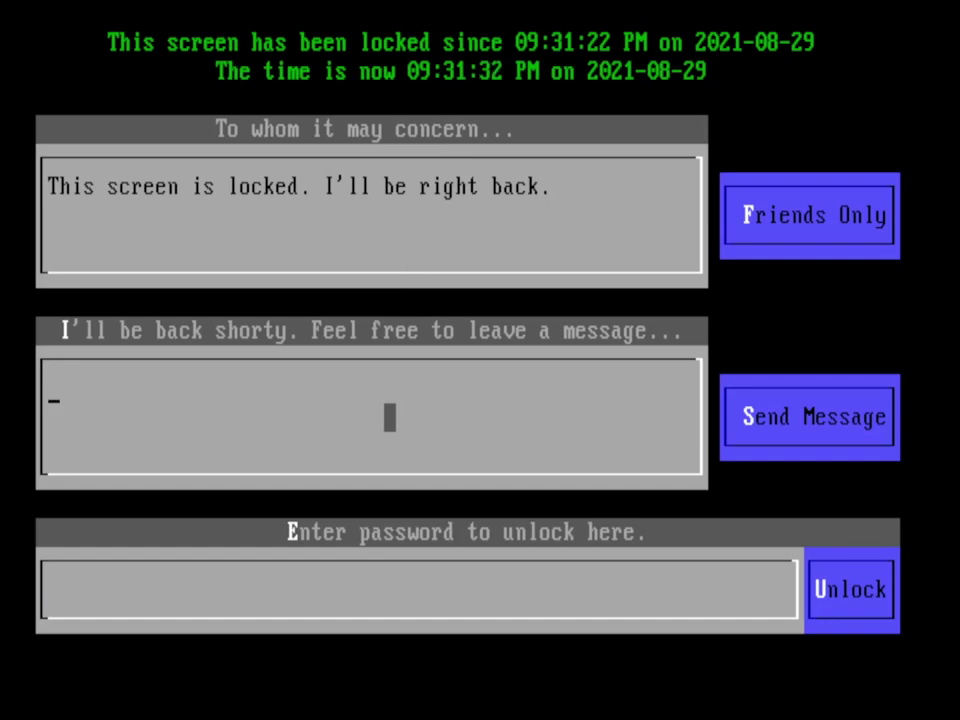
type("Did you want to ")
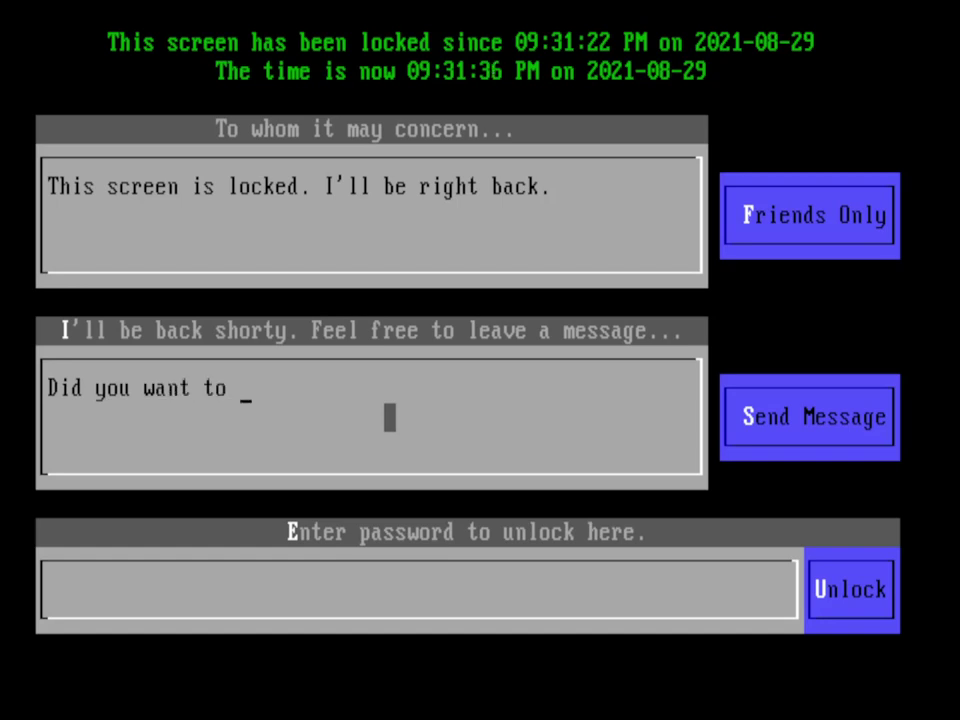
type("grab lunch?")
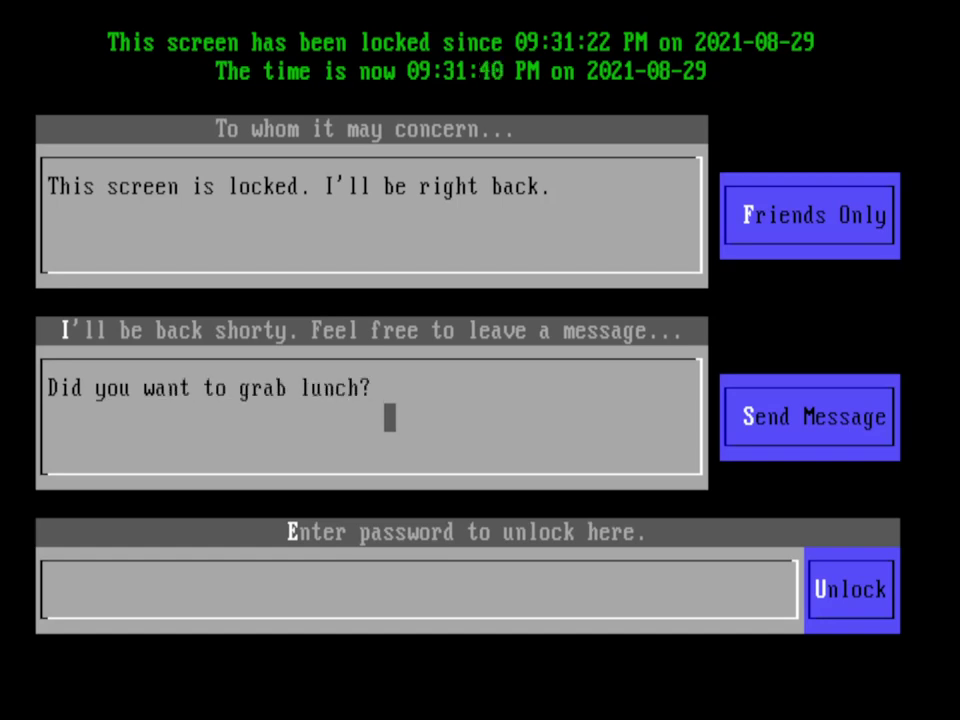
left_click(785, 417)
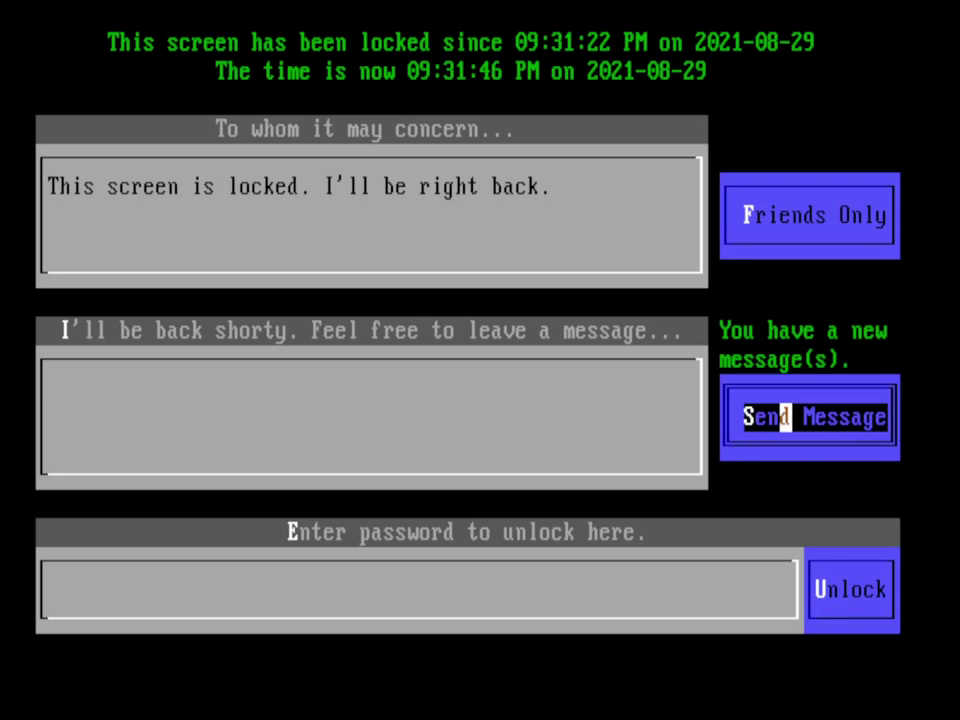
left_click(713, 590)
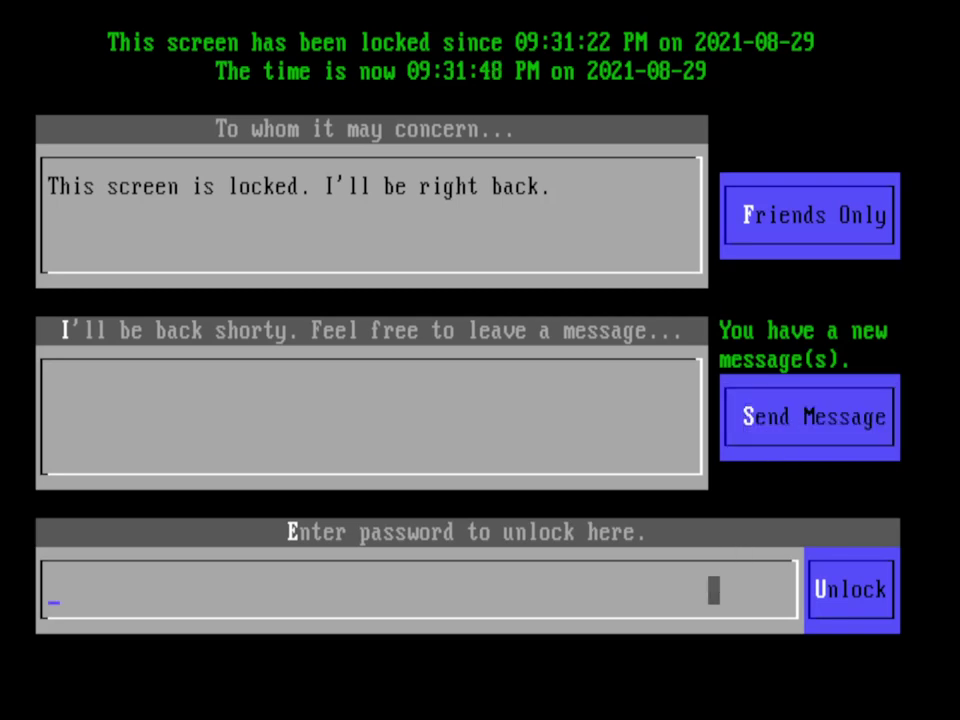
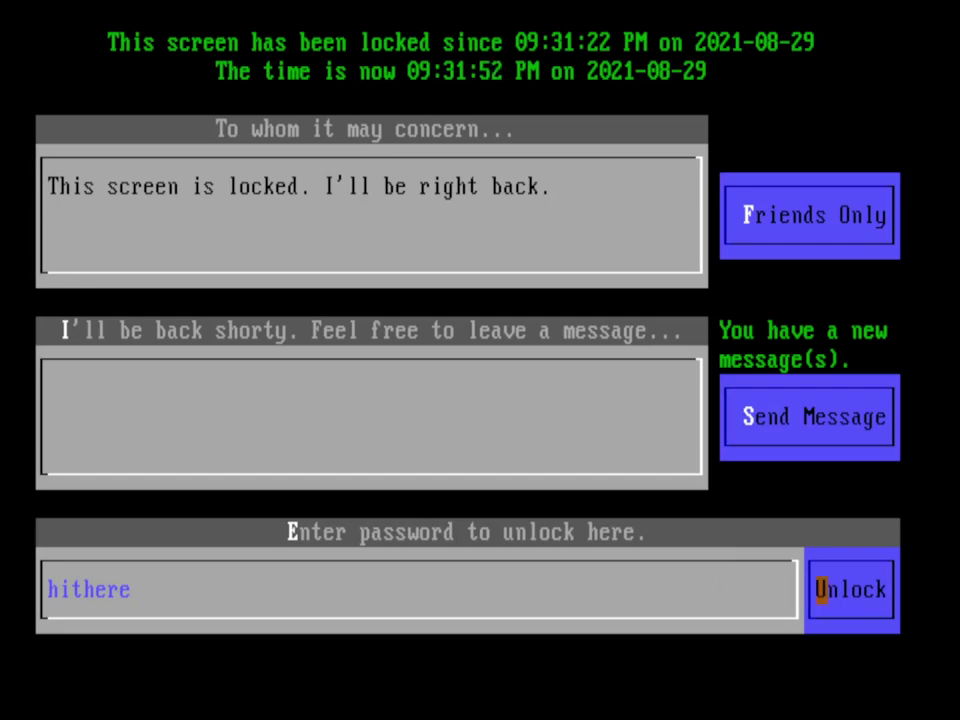
Step: Unlock, open the latest message panel, clear the lunch message, and collapse the panel
left_click(821, 589)
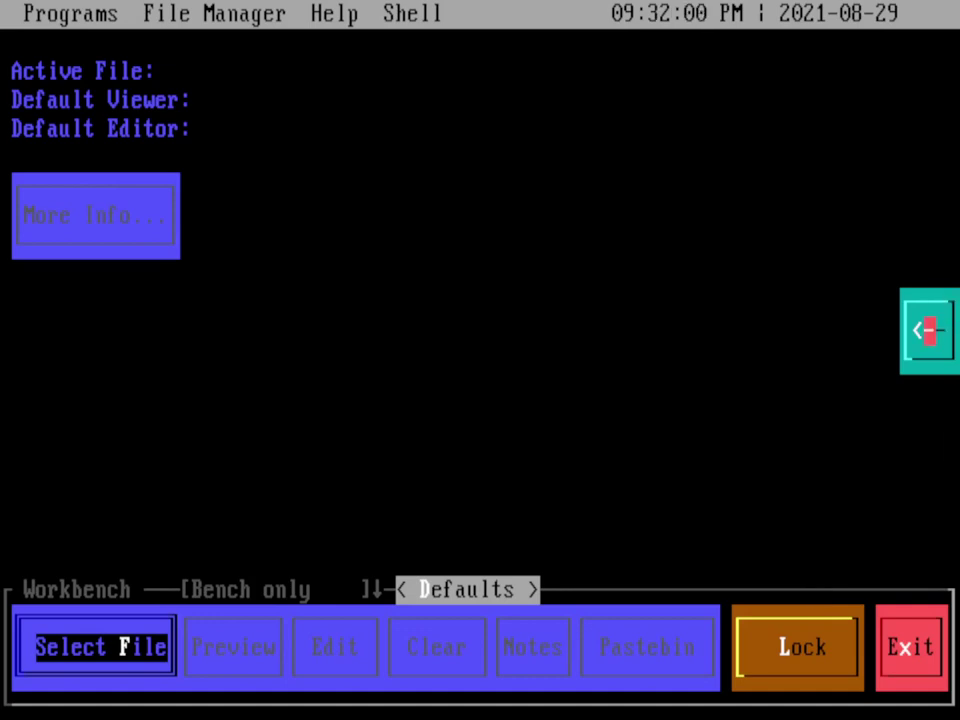
left_click(928, 330)
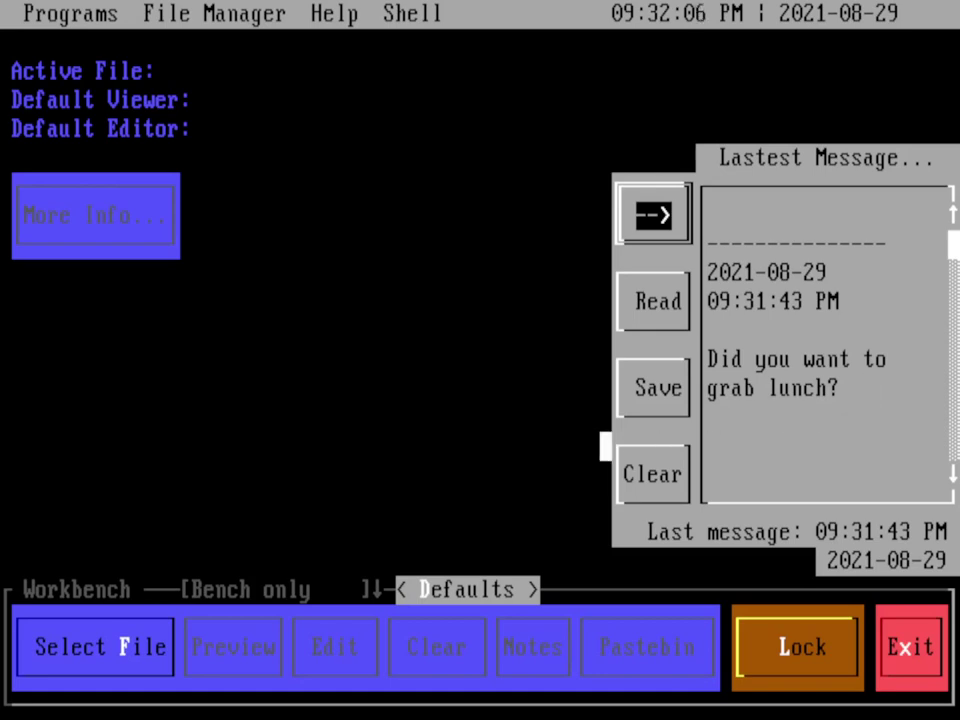
left_click(619, 474)
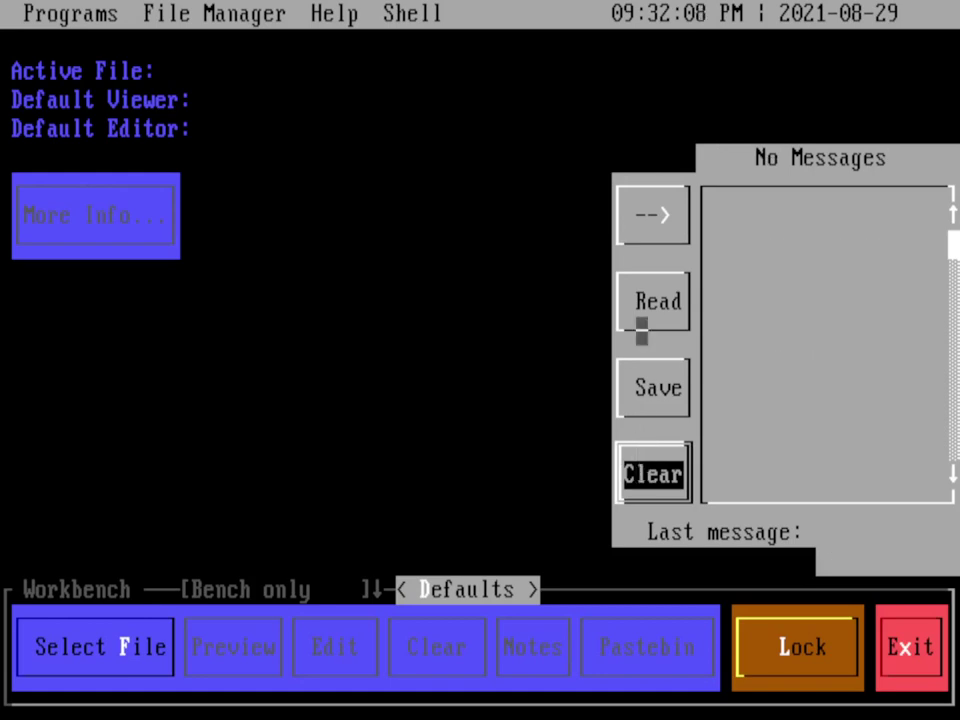
left_click(641, 214)
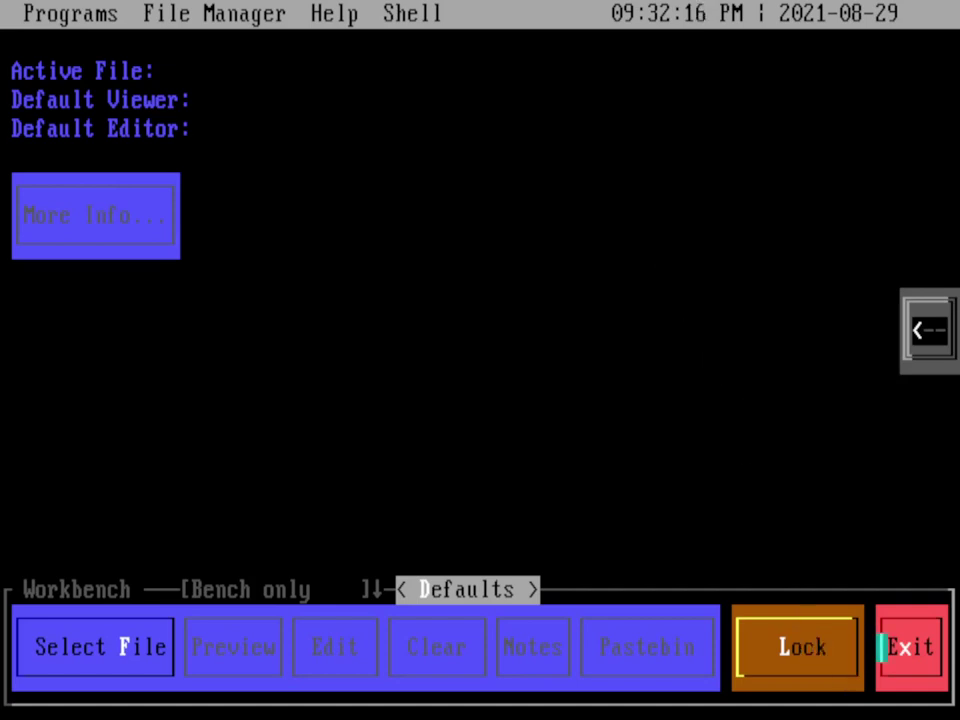
Step: Choose Exit on the Workbench bar to bring up the Exit GUI Desktop confirmation
left_click(882, 647)
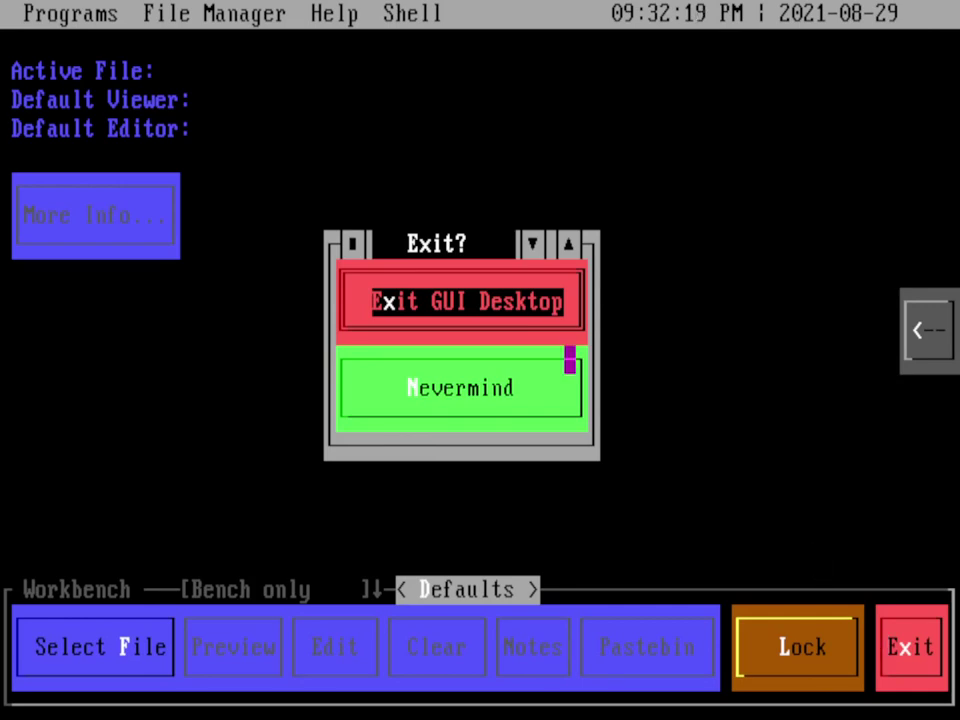